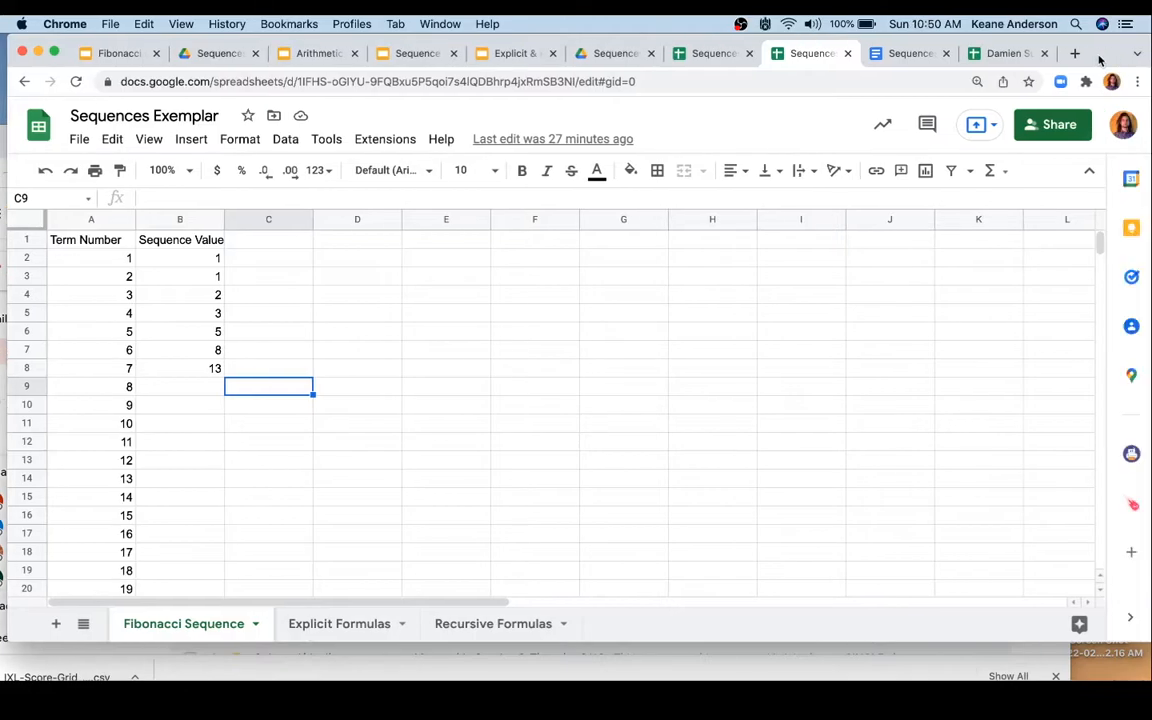
Show the spreadsheet window in full screen and enlarge the page to 150%.
click(54, 52)
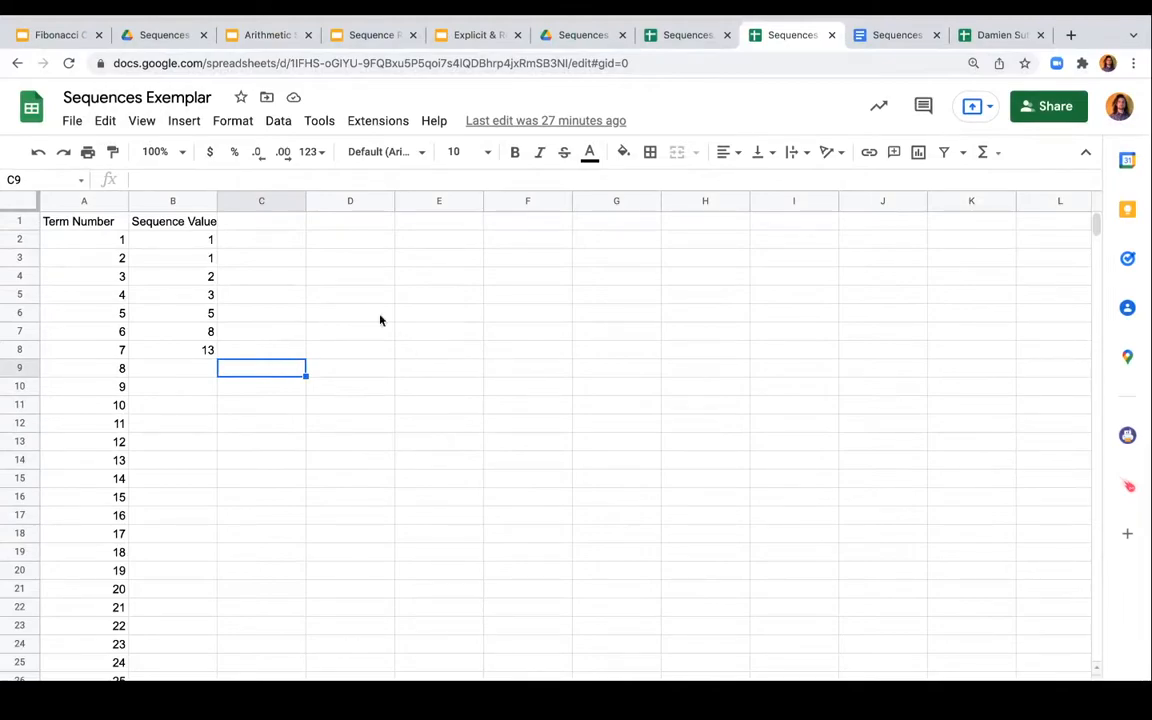
click(275, 262)
click(262, 280)
drag(255, 369, 253, 384)
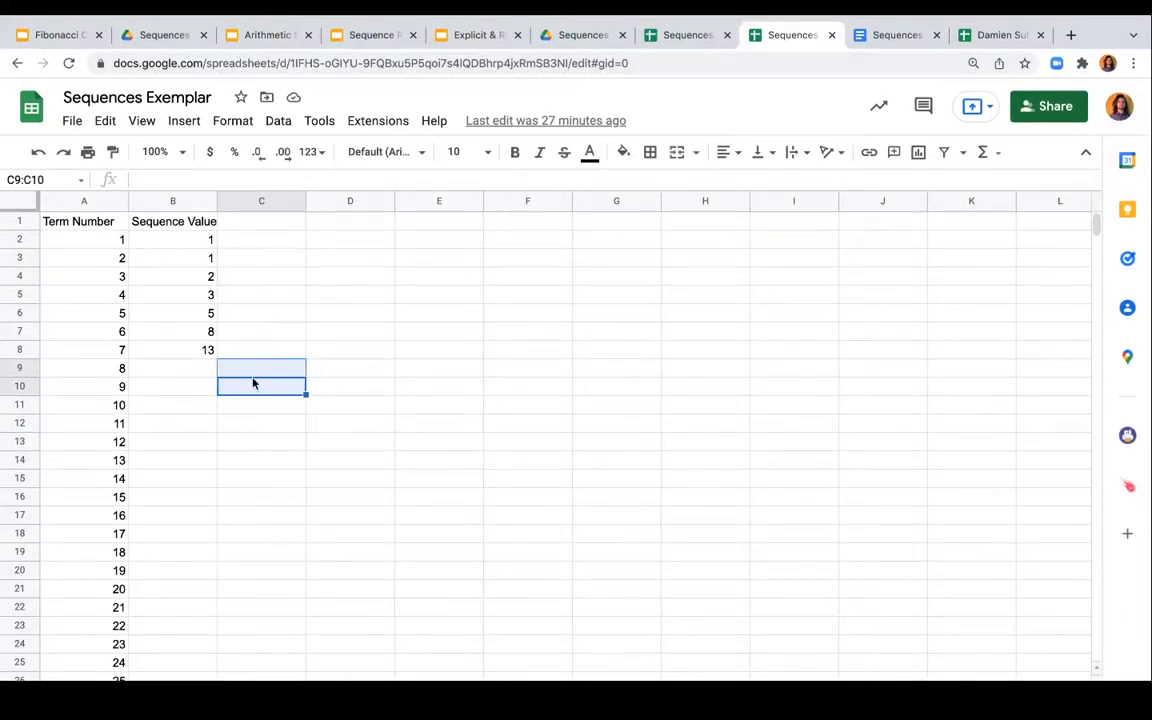
click(261, 449)
scroll(261, 456, down, 10)
scroll(261, 456, up, 10)
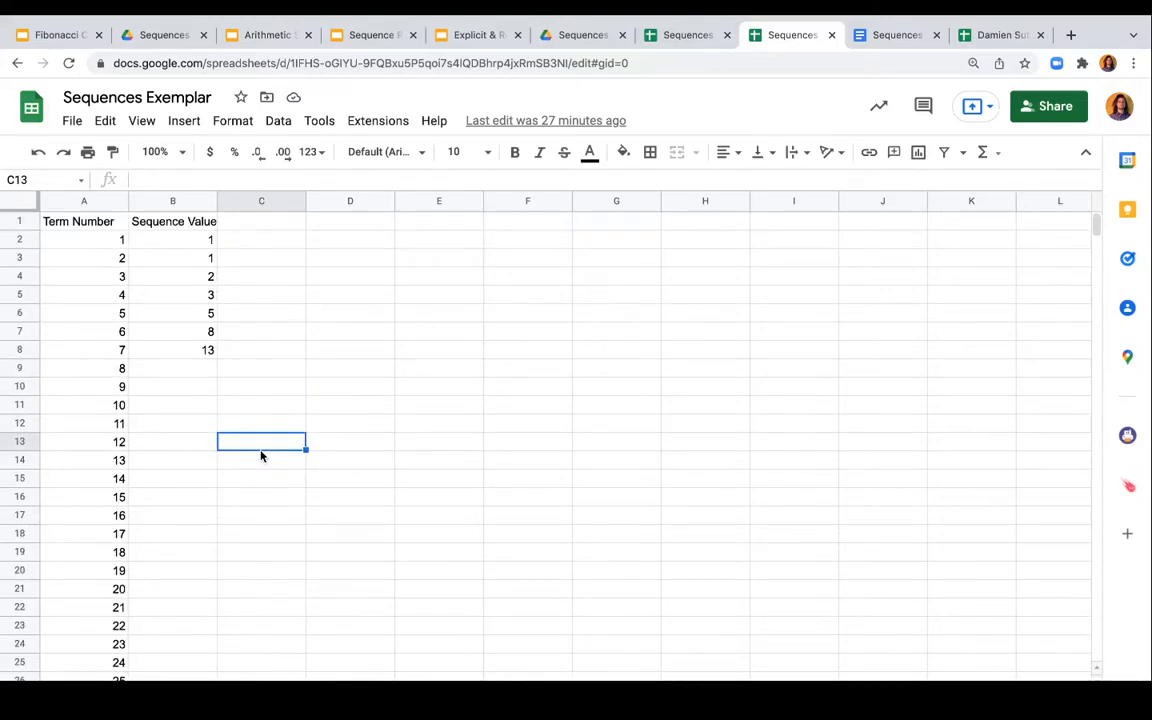
click(172, 372)
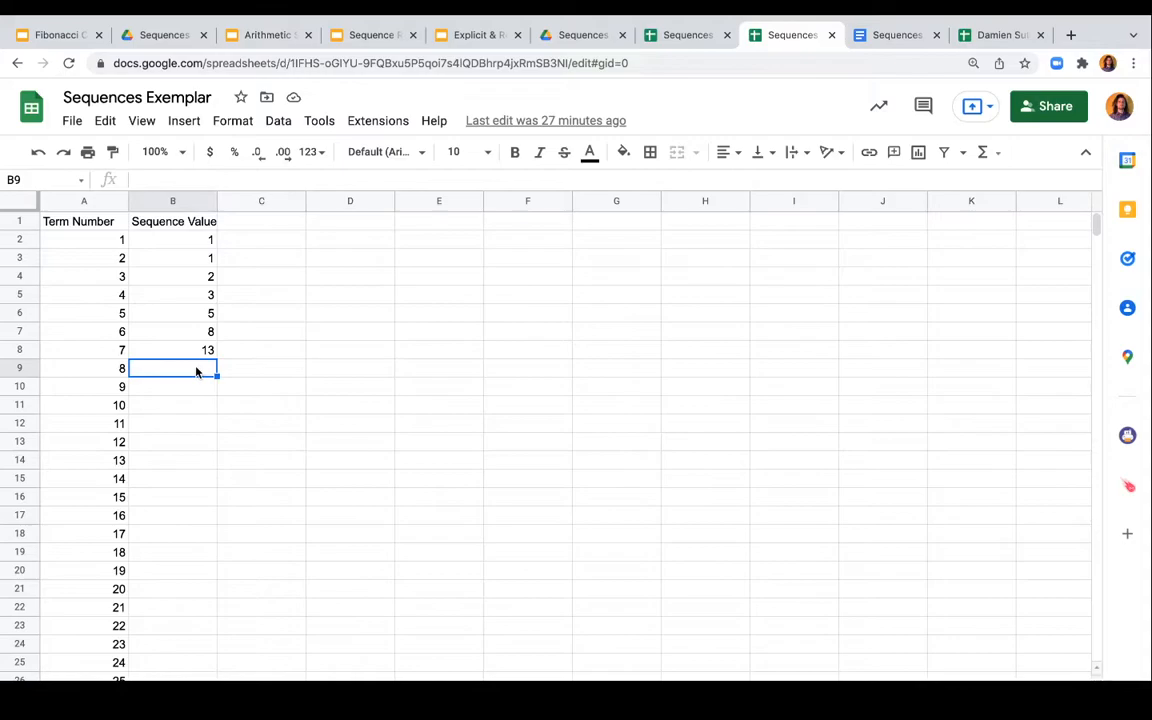
click(202, 300)
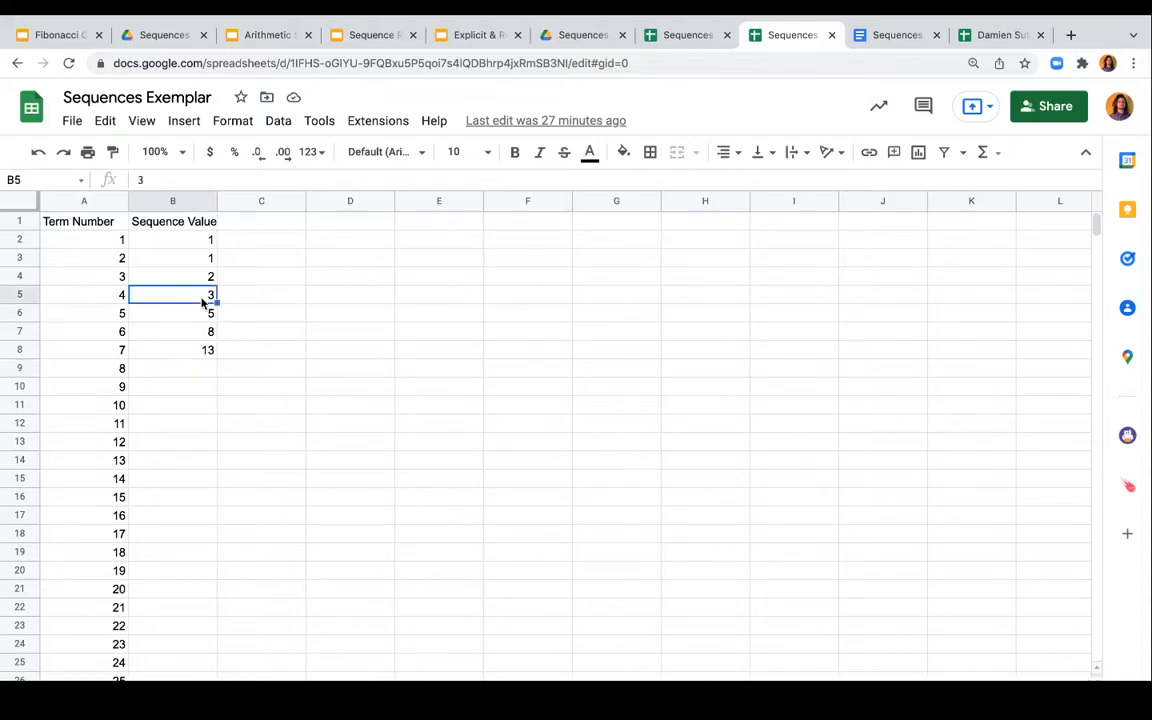
key(ctrl+plus)
key(ctrl+plus)
key(ctrl+plus)
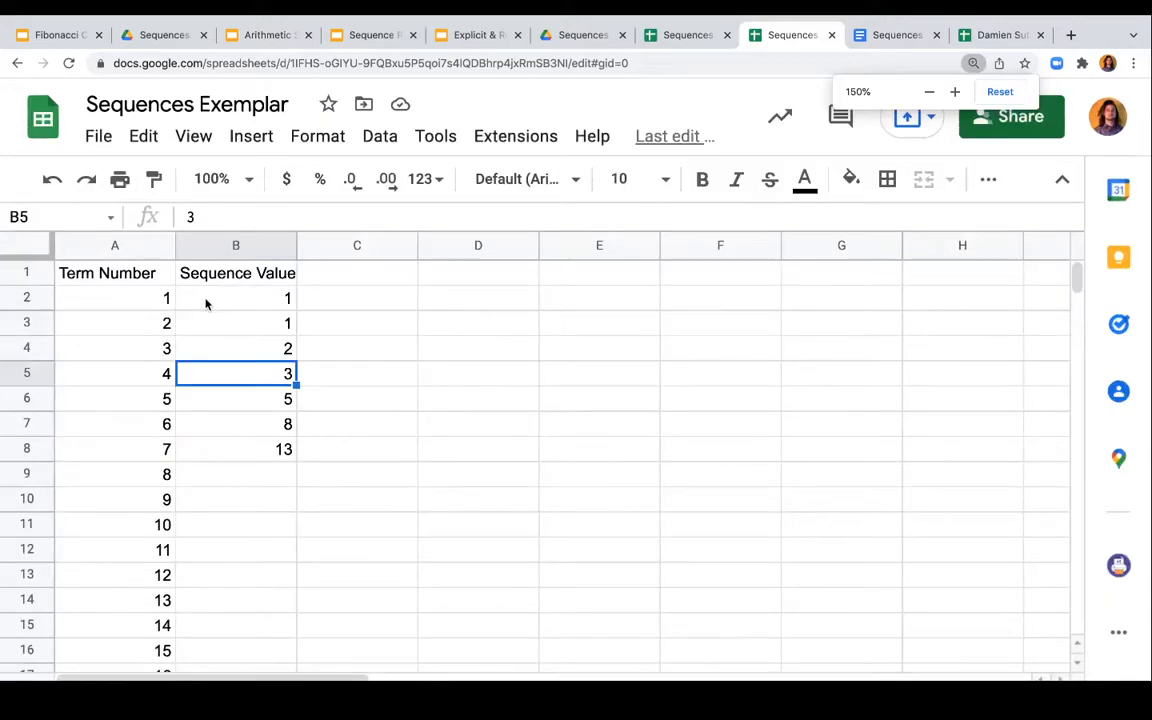
Examine how each Sequence Value in B2:B8 is built from the two values above it.
drag(251, 303, 249, 329)
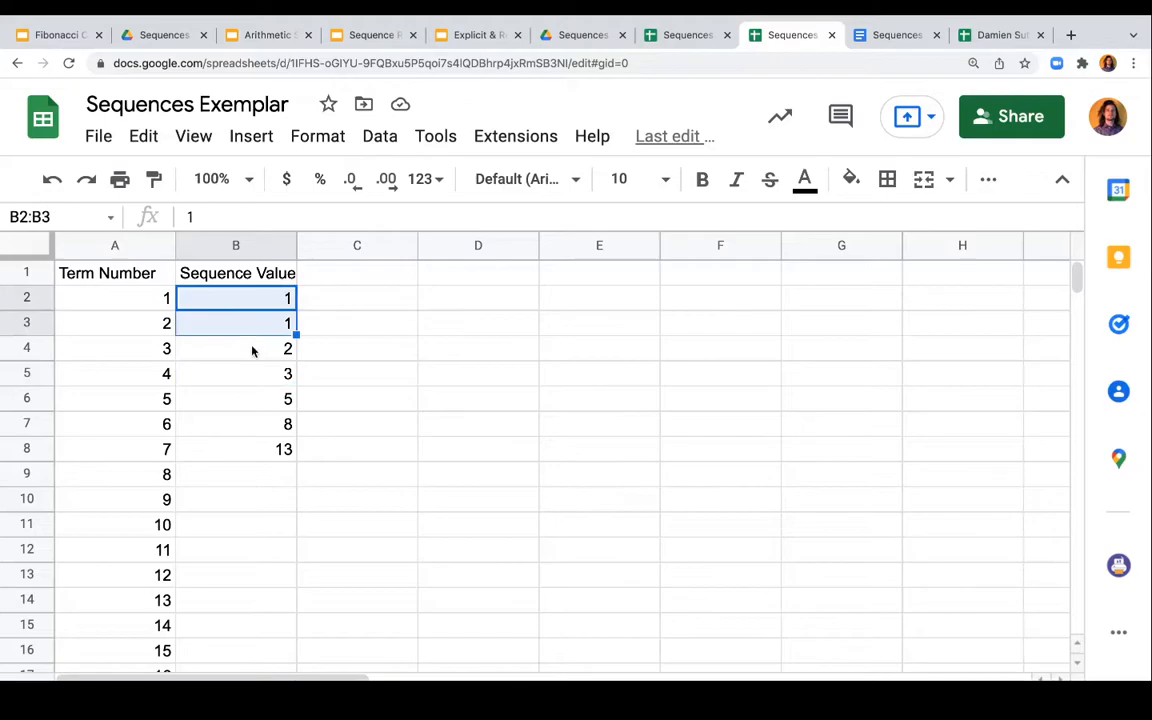
click(253, 350)
drag(265, 324, 255, 408)
click(260, 378)
click(253, 428)
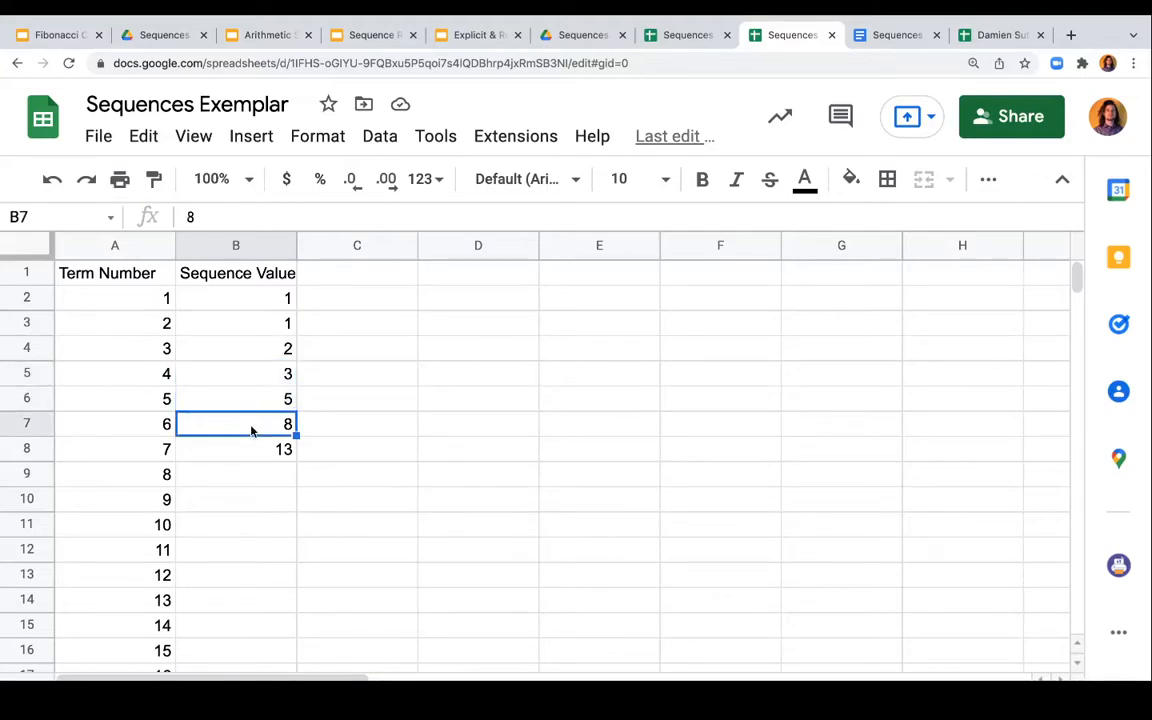
click(256, 477)
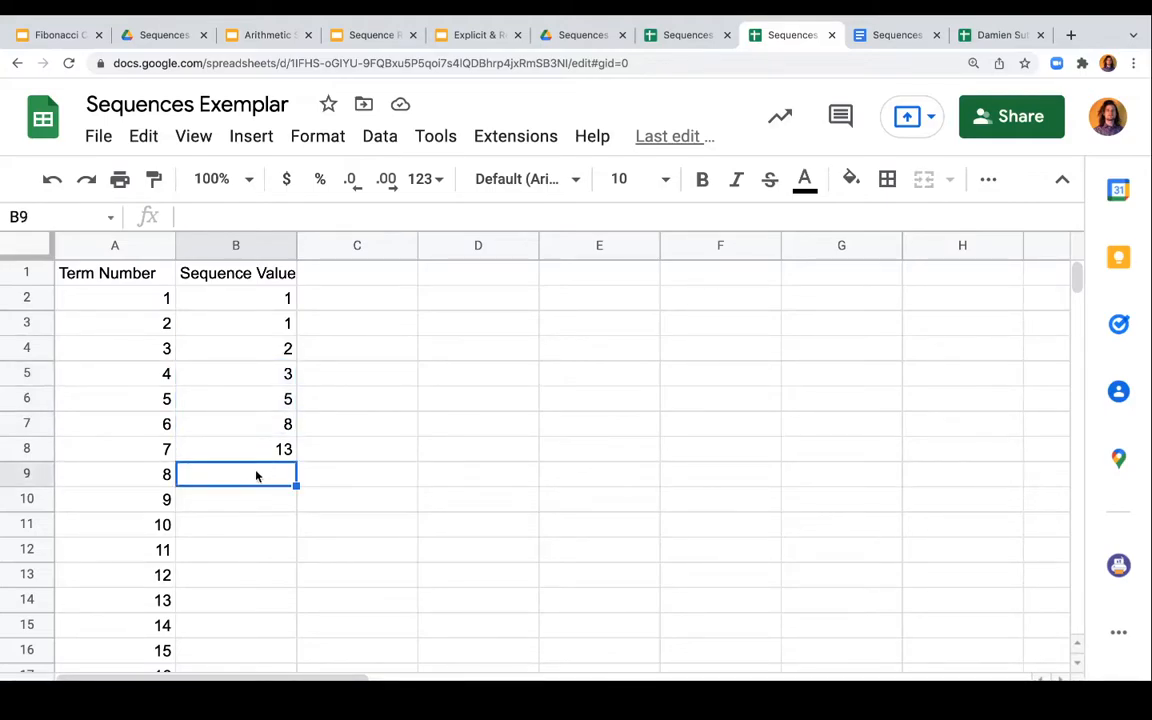
click(251, 450)
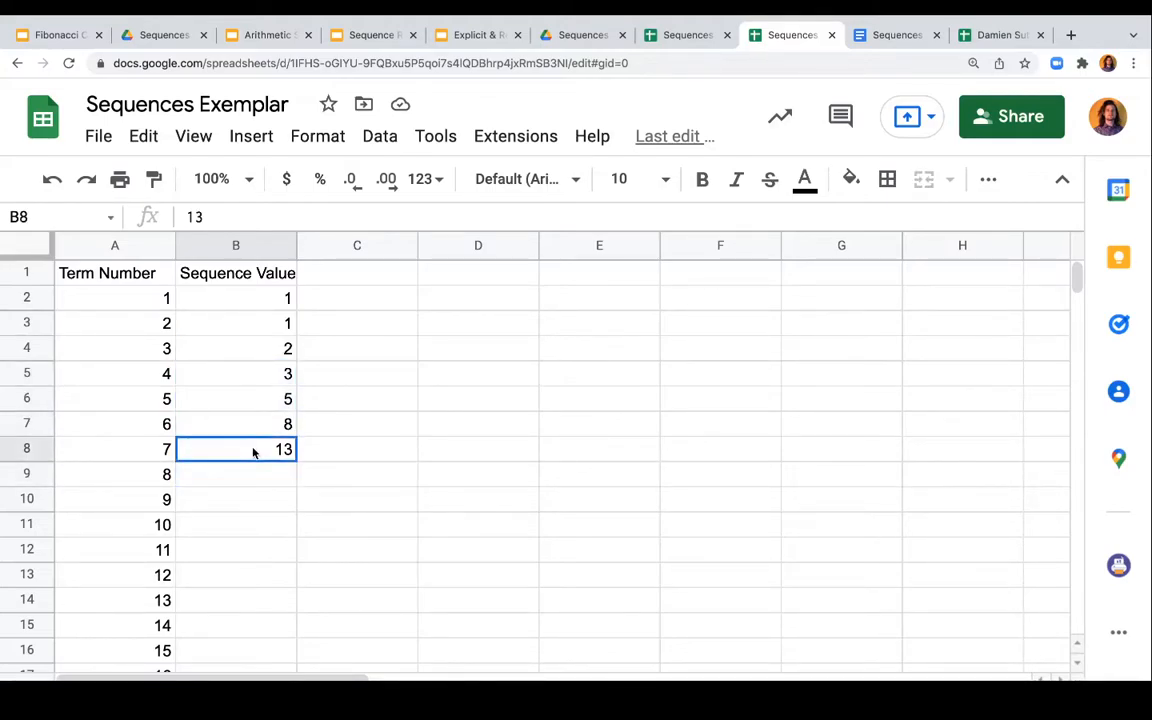
click(248, 425)
click(243, 452)
Enter 21 in cell B9 as the sequence value for term 8.
click(242, 480)
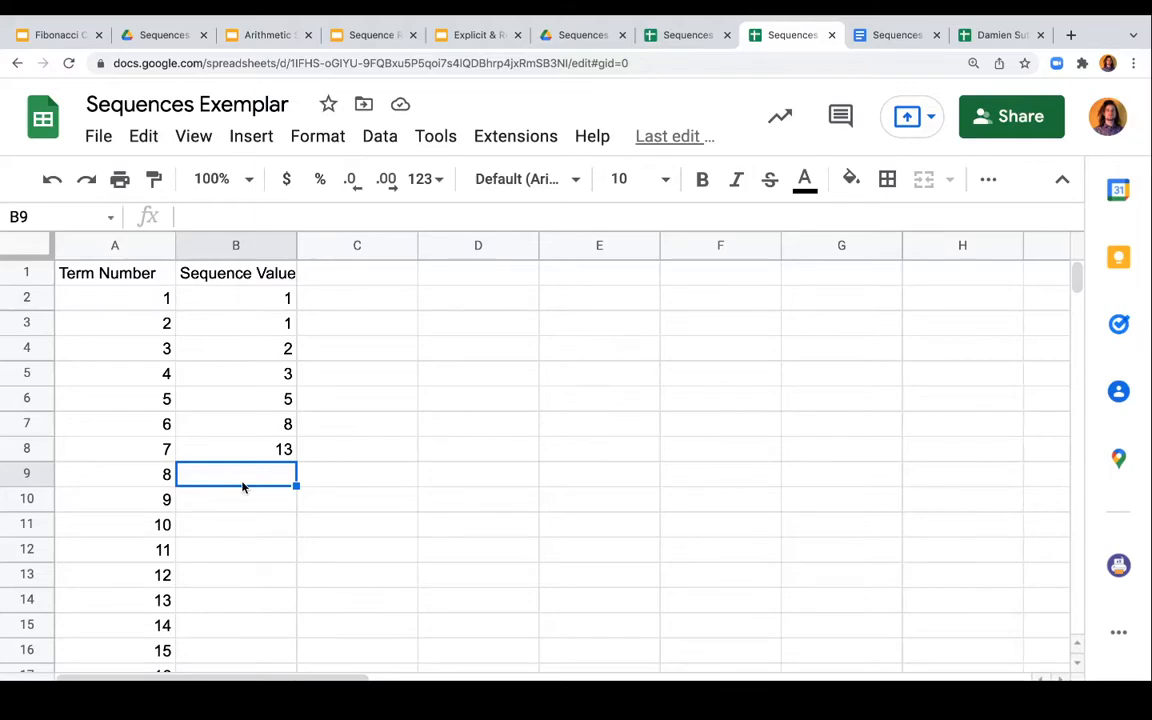
text(21)
key(Return)
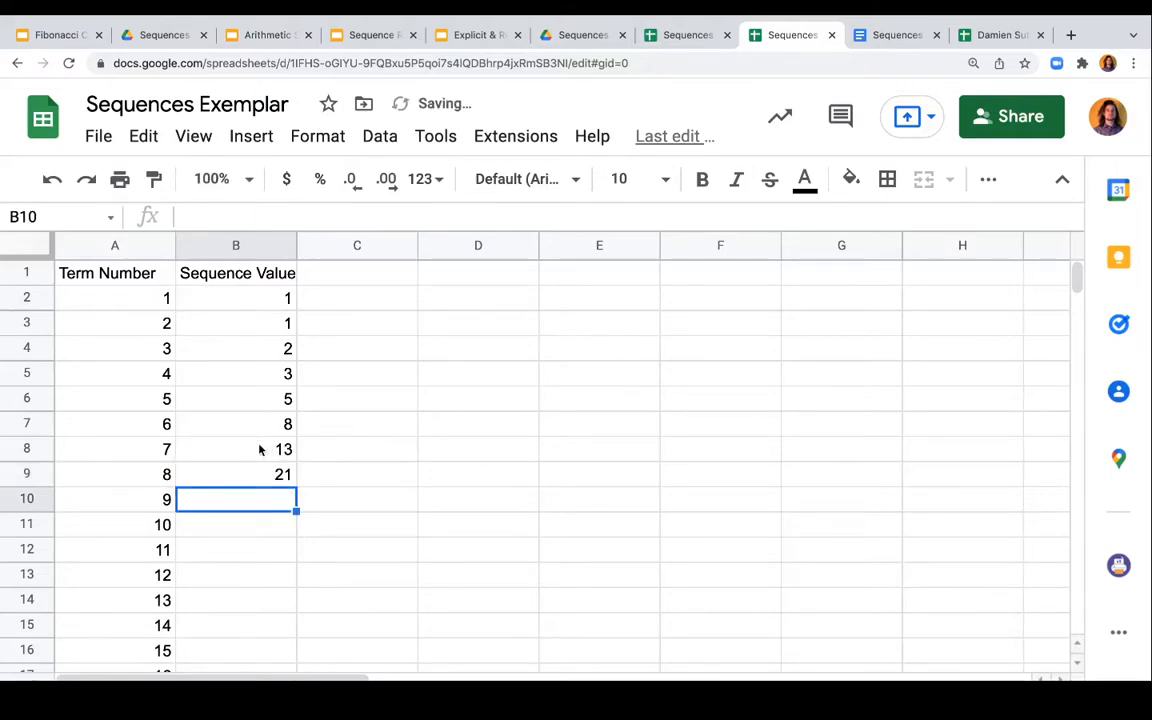
Enter 34 in cell B10 as the sequence value for term 9.
click(258, 451)
click(252, 480)
click(250, 508)
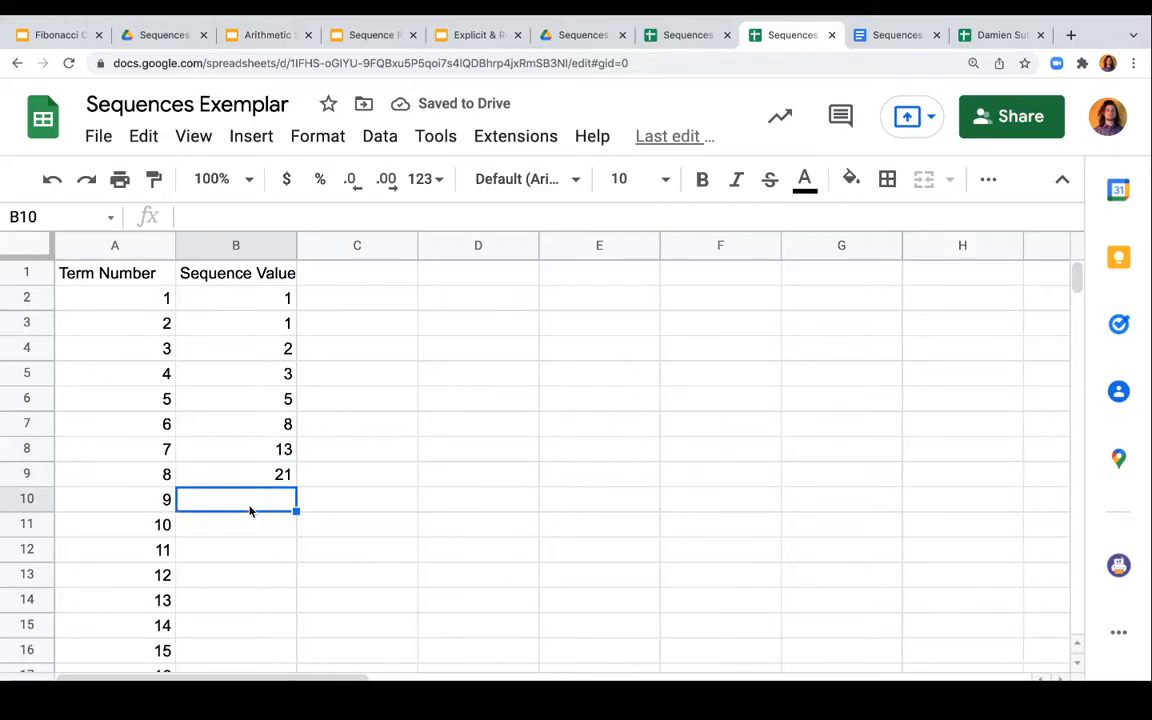
text(3)
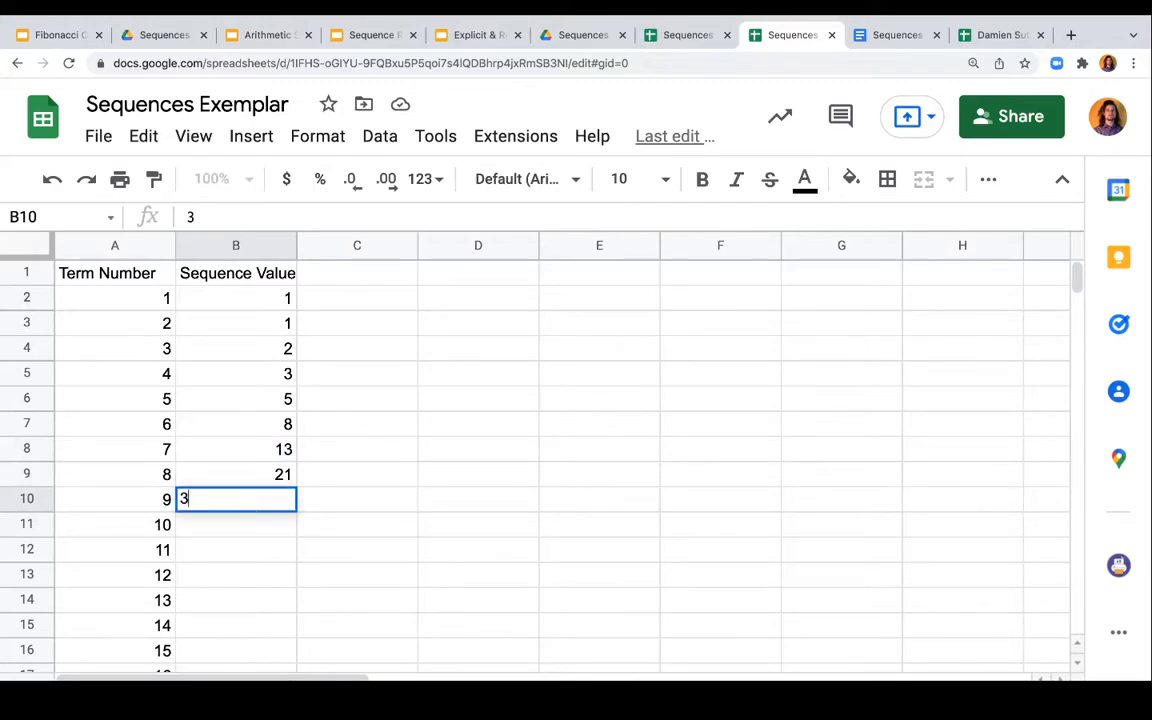
text(4)
key(Return)
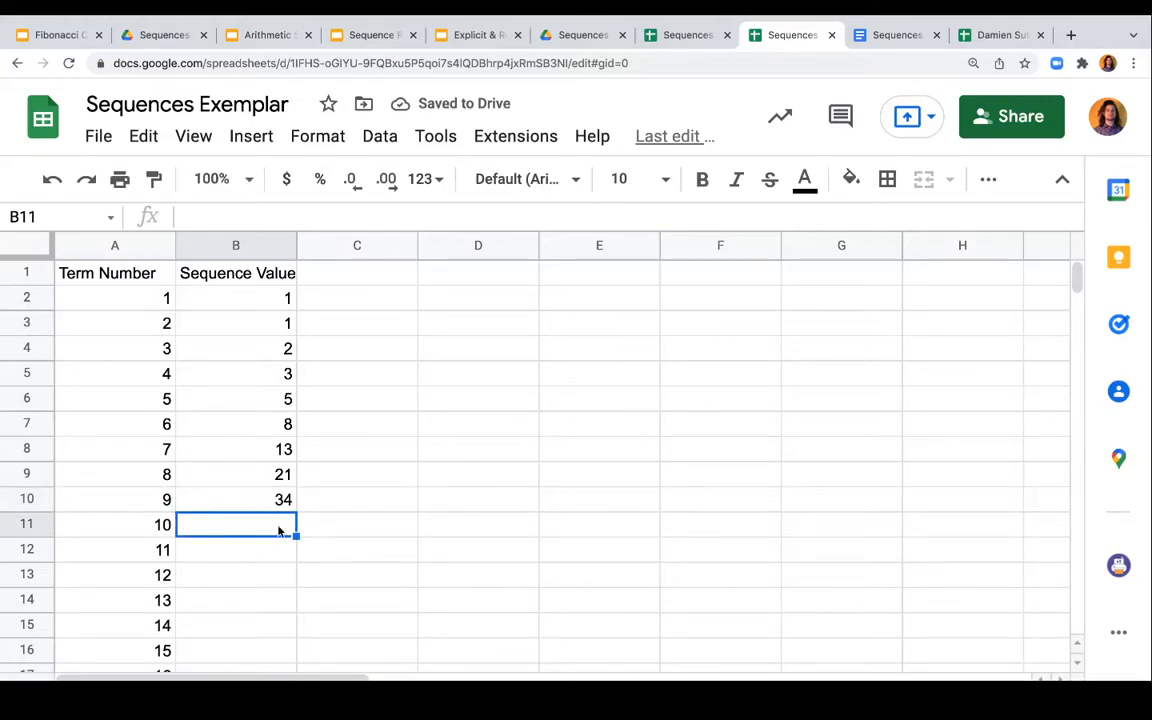
Enter 55 in cell B11 and 89 in cell B12 as the sequence values for terms 10 and 11.
text(55)
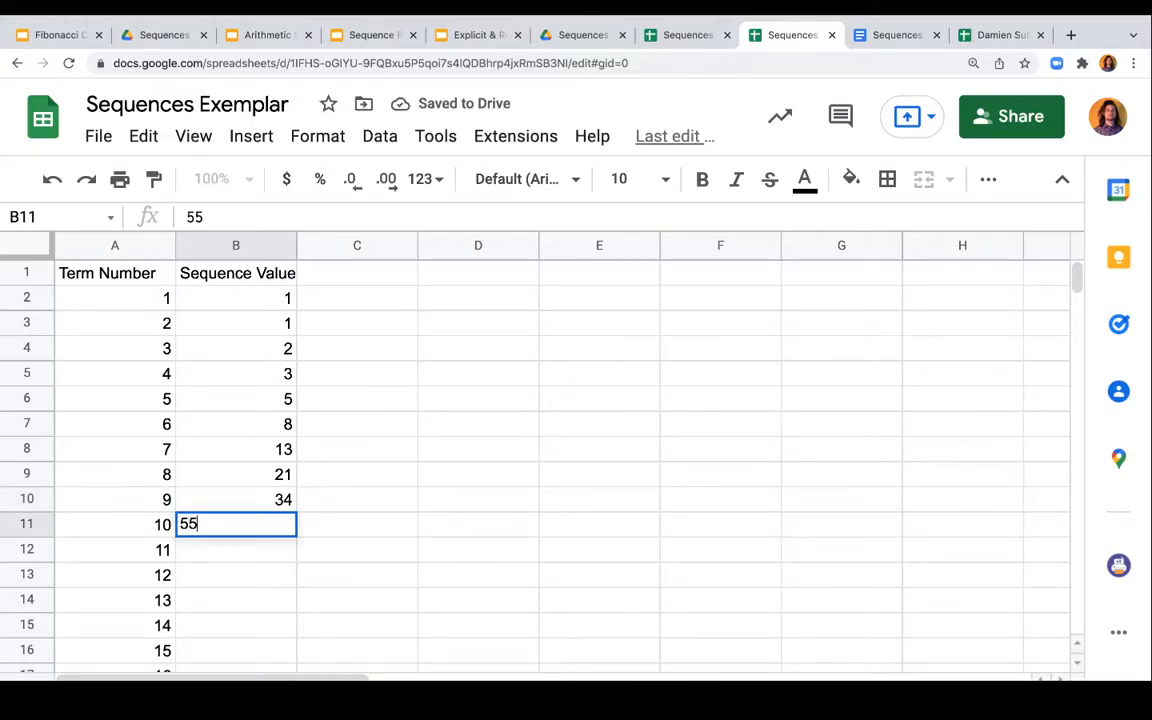
key(Return)
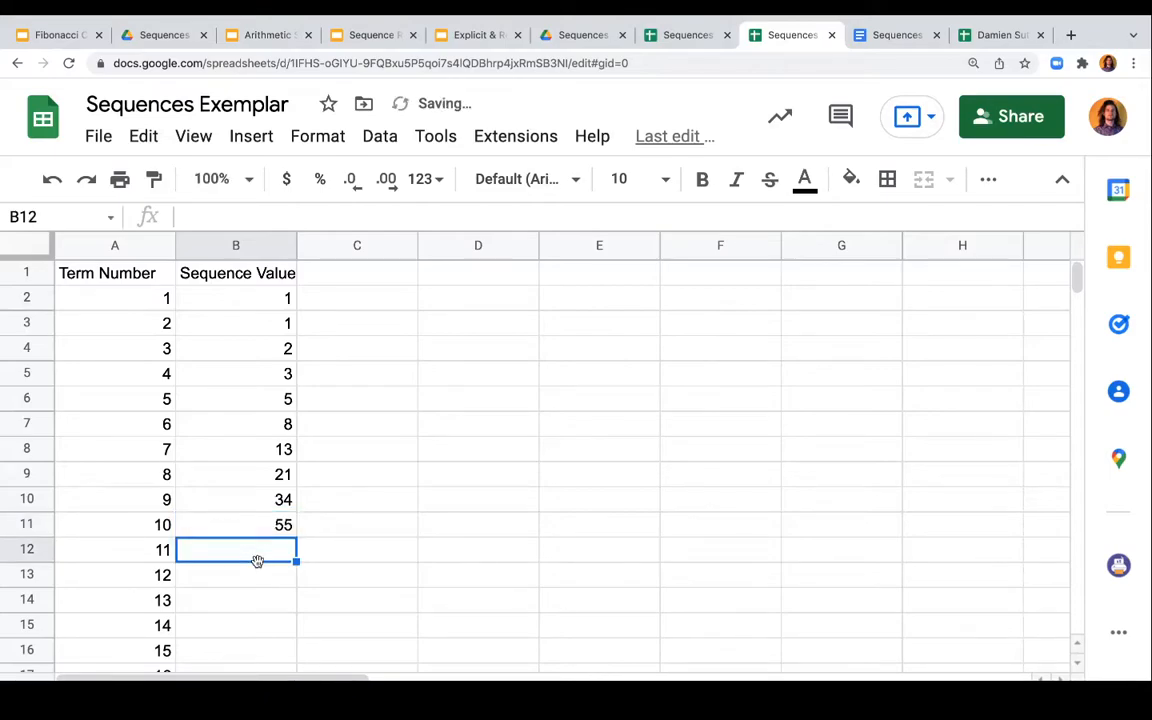
text(89)
key(Return)
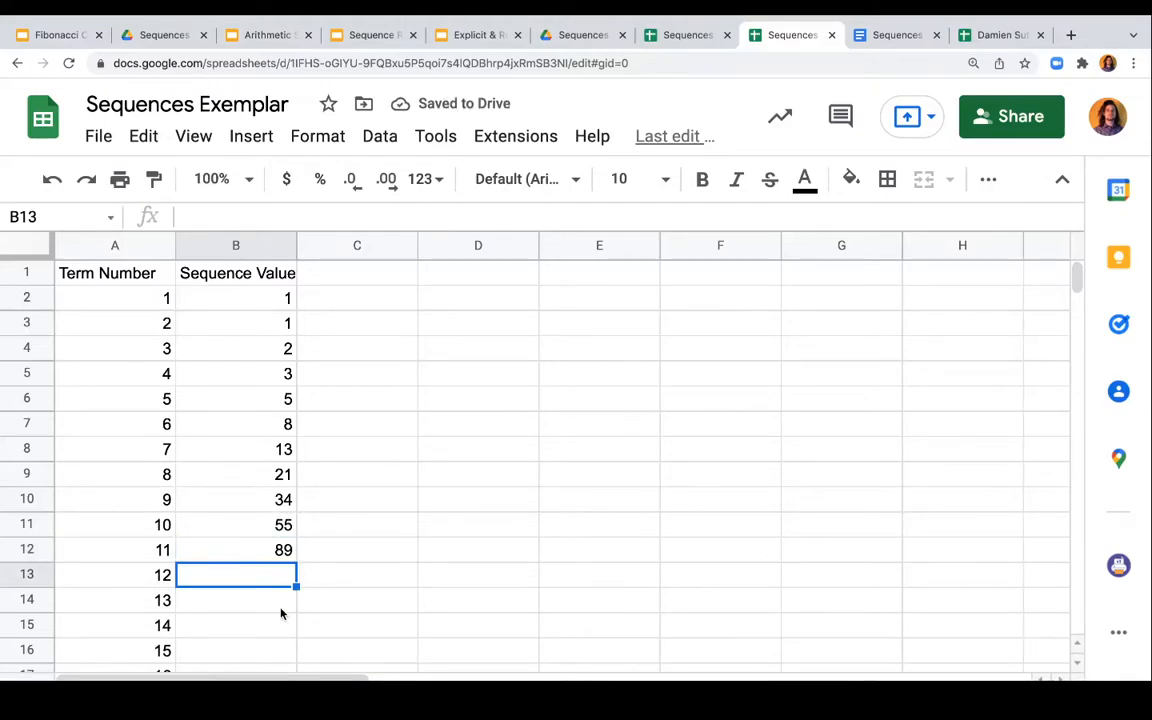
scroll(281, 613, down, 2)
scroll(281, 613, down, 2)
scroll(281, 613, up, 3)
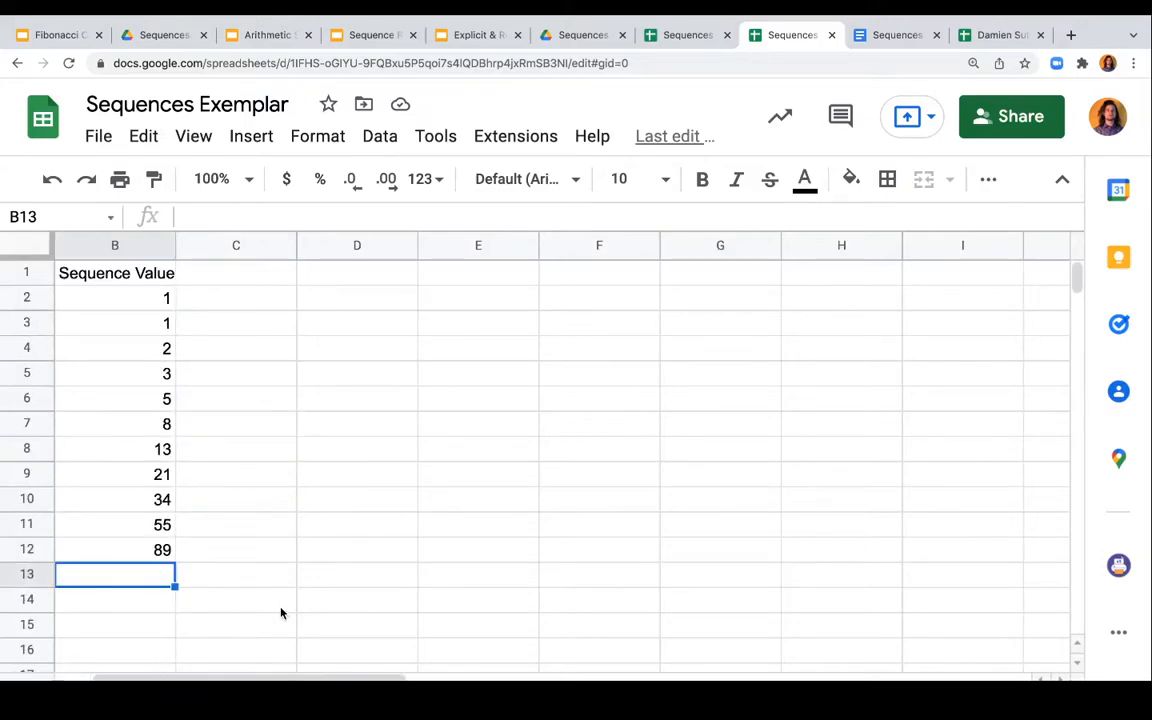
scroll(281, 613, up, 1)
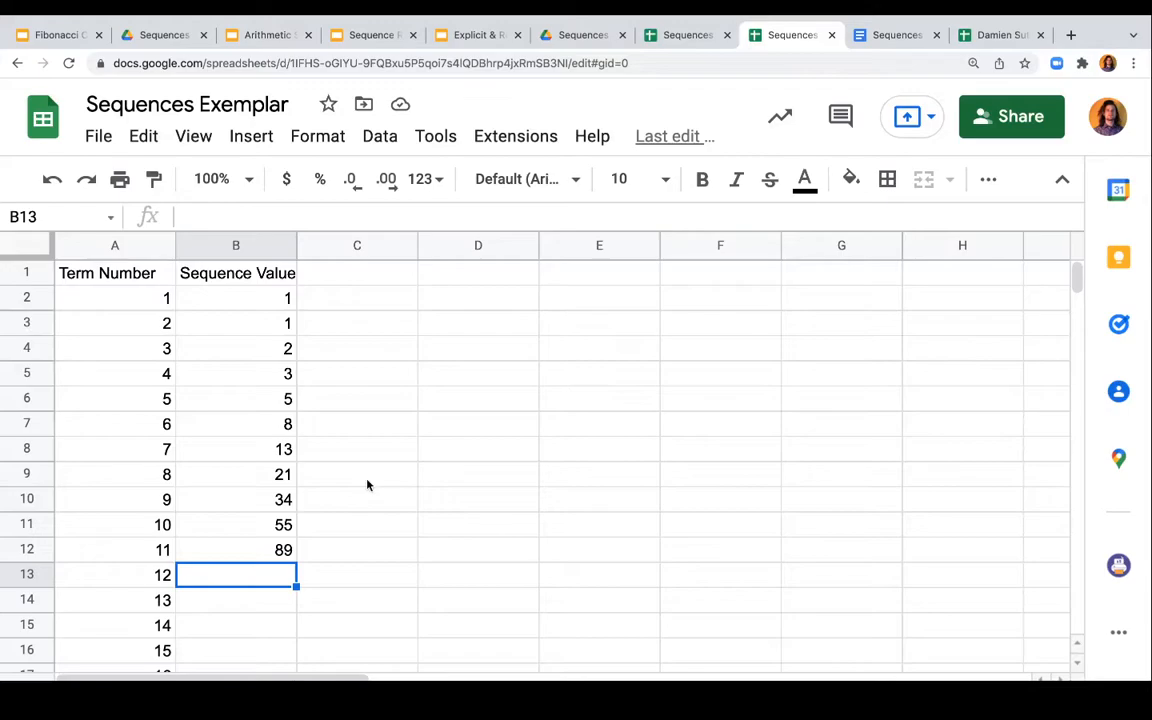
click(318, 434)
click(353, 298)
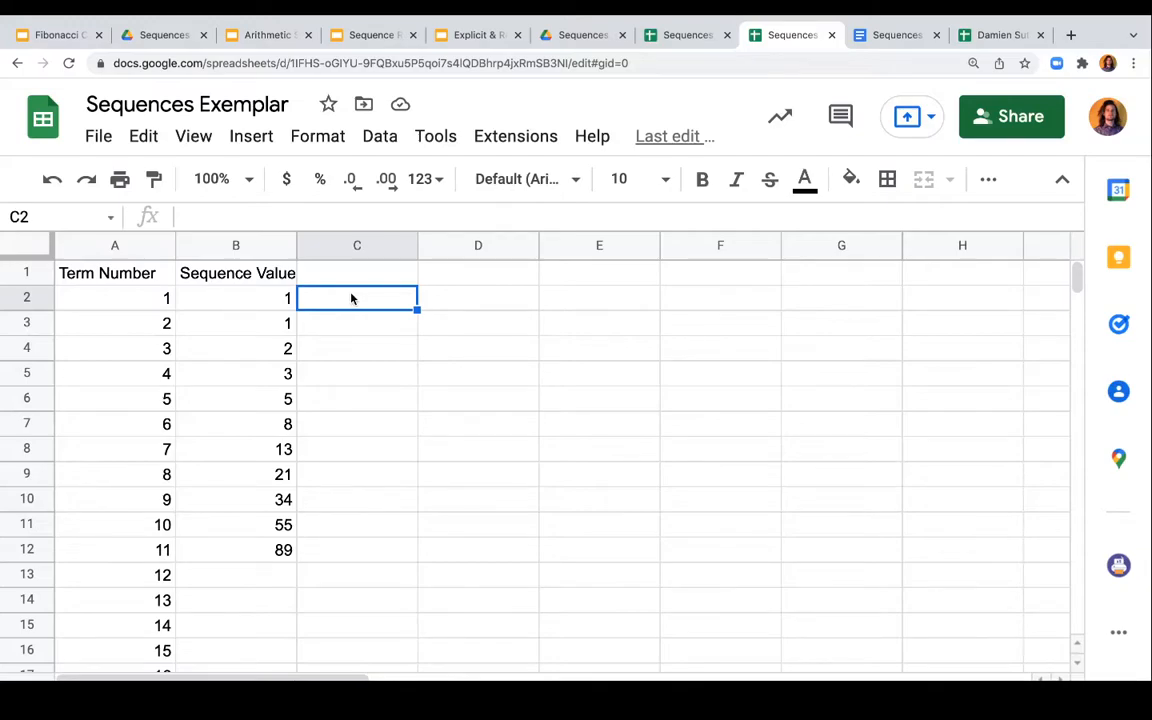
click(455, 356)
click(458, 324)
click(652, 352)
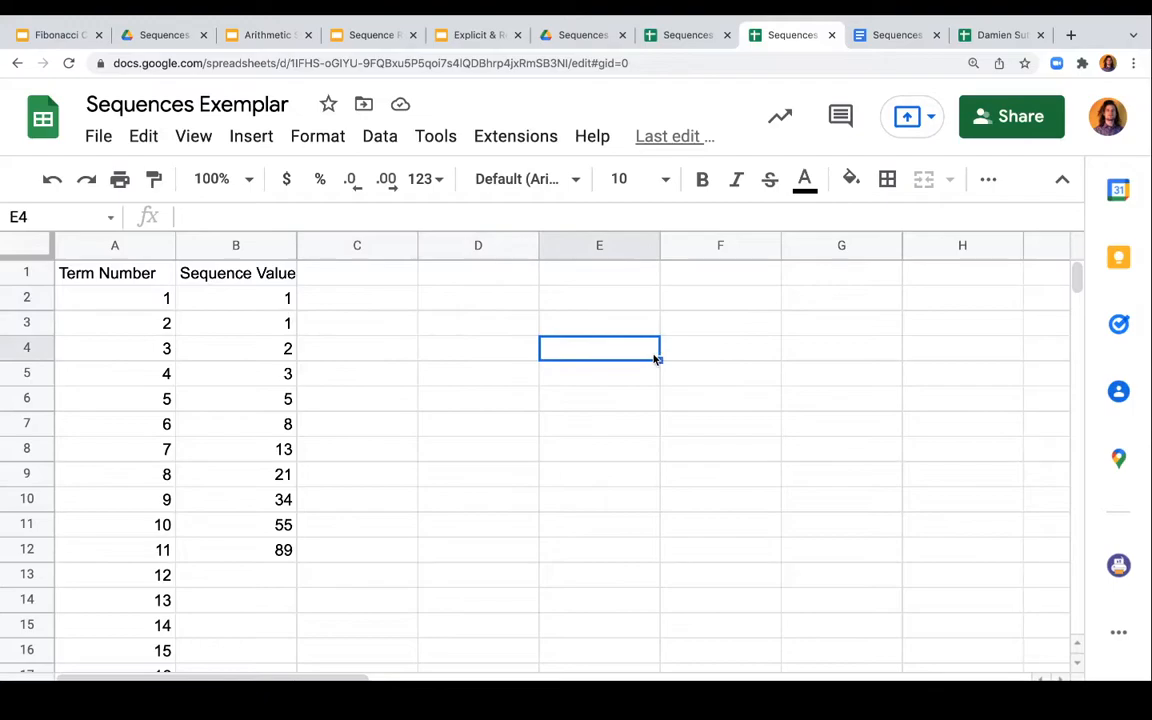
Enter the test text asdf in cell E2 and erase it.
click(597, 330)
click(602, 300)
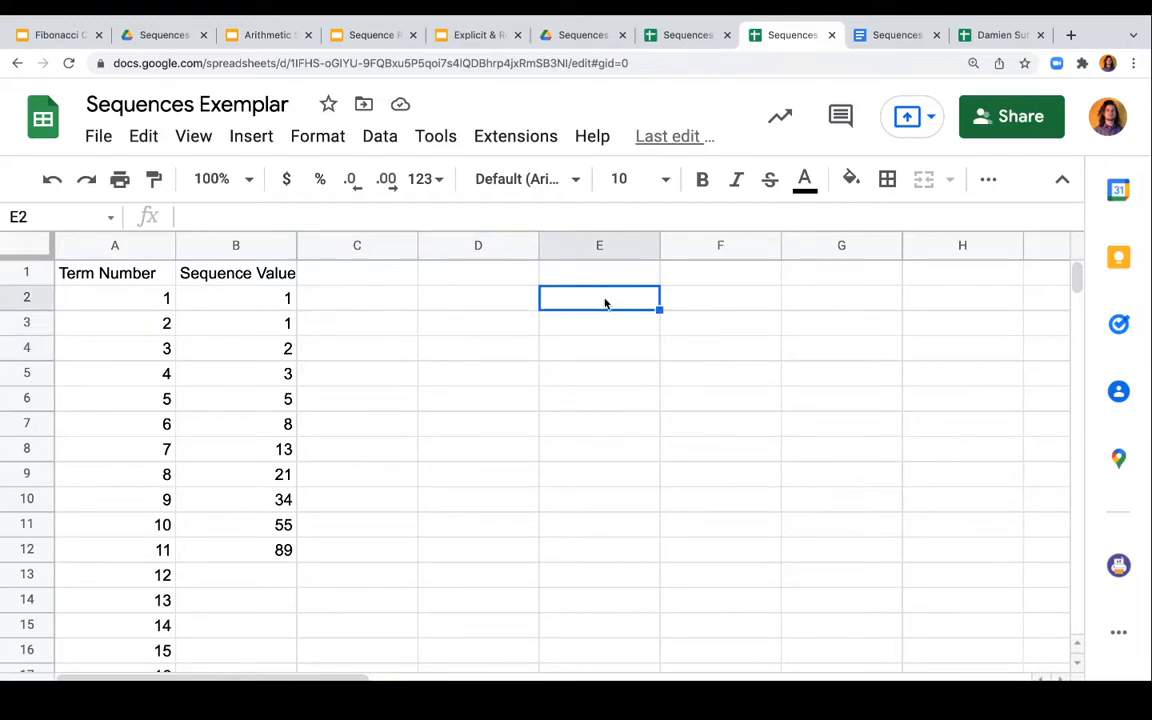
text(asdf)
key(BackSpace)
key(BackSpace)
key(BackSpace)
key(BackSpace)
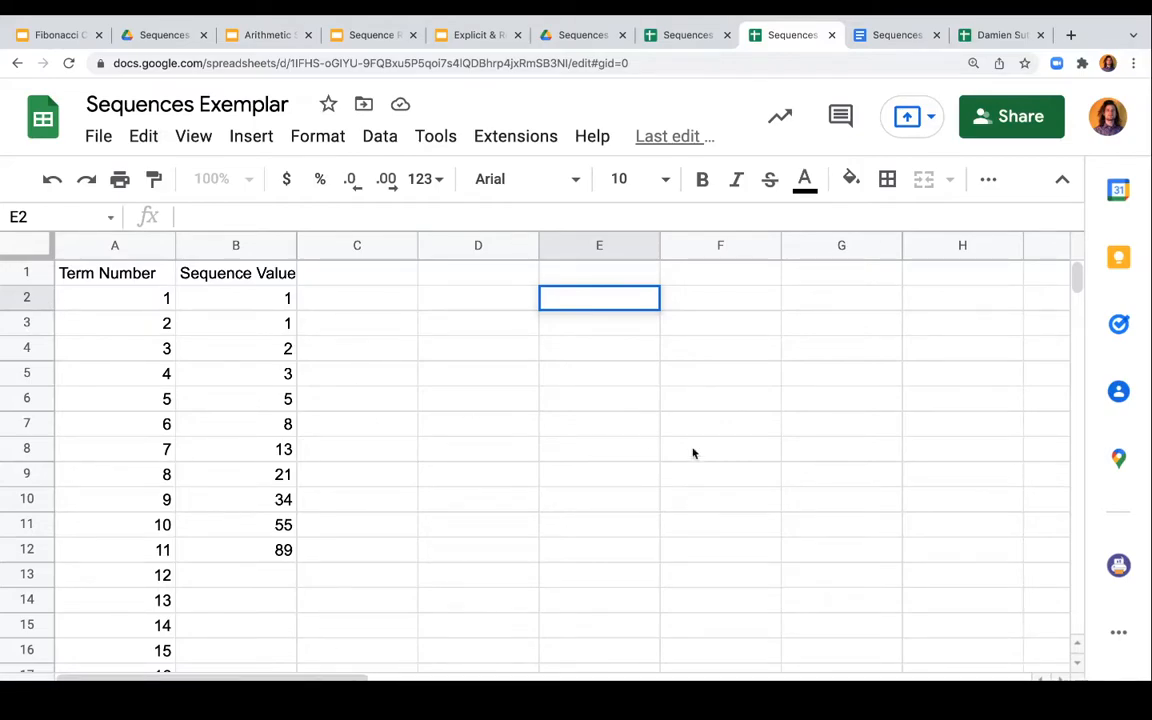
Move the active cell one cell at a time around D5, ending at D4, and select the range D3:F12.
click(823, 490)
click(578, 448)
click(491, 383)
key(Right)
key(Down)
key(Left)
key(Up)
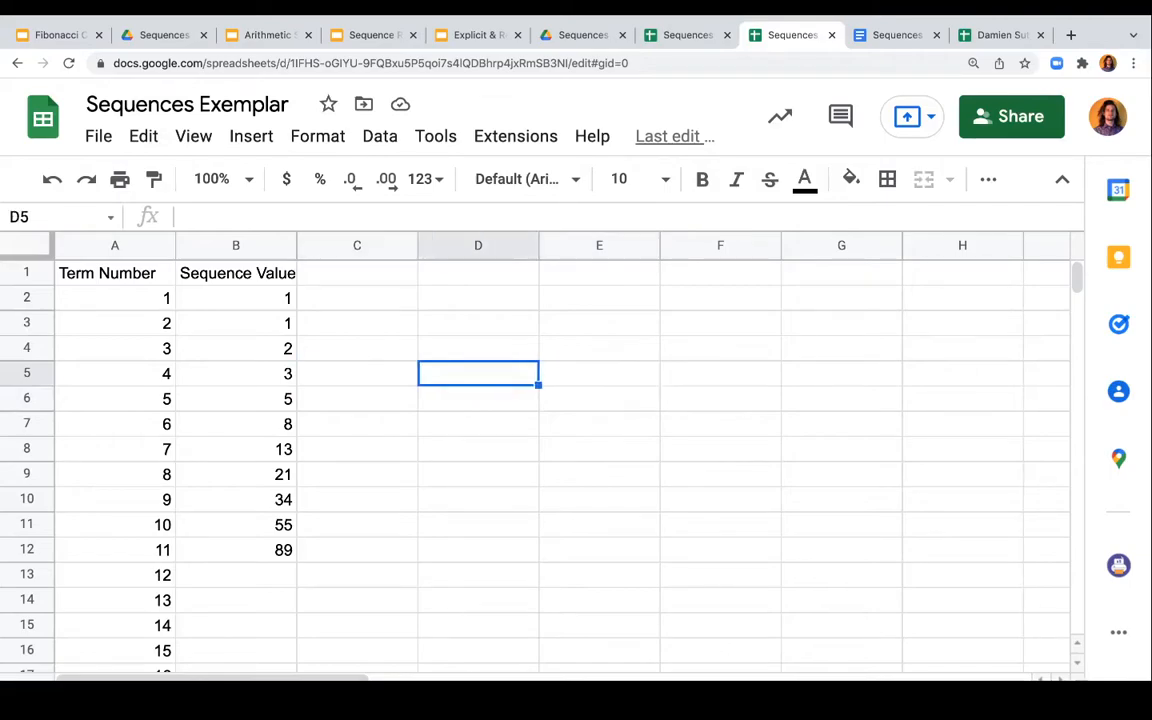
key(Right)
key(Up)
key(Left)
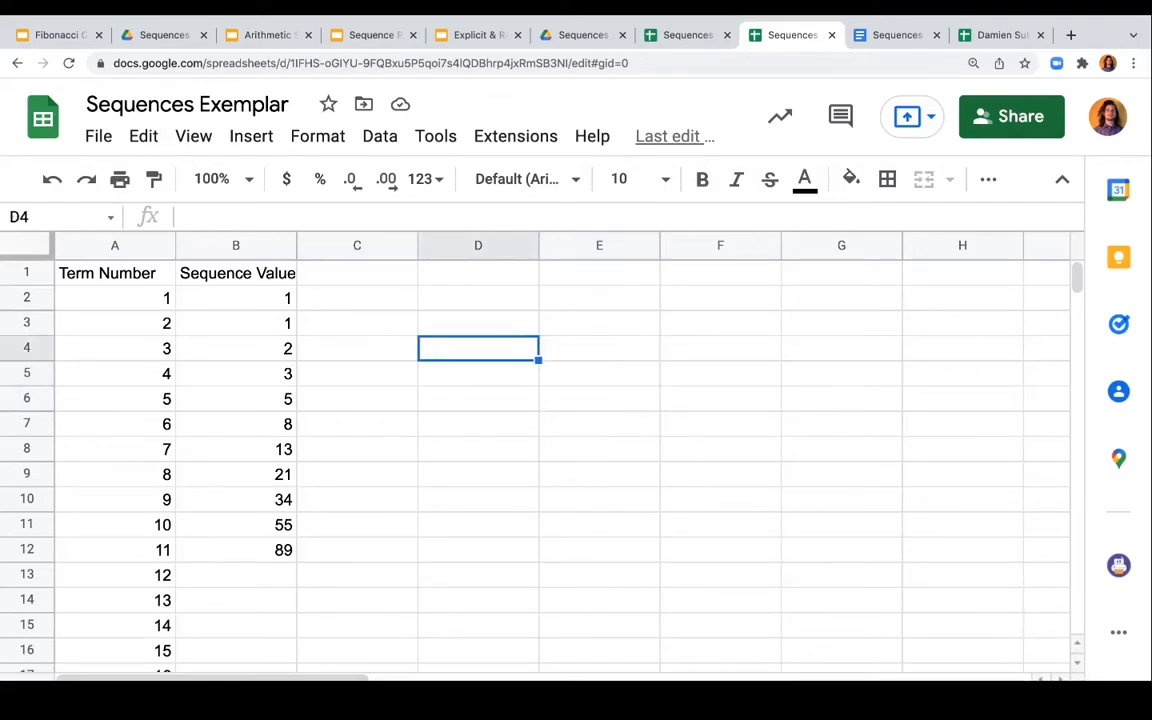
drag(467, 323, 725, 560)
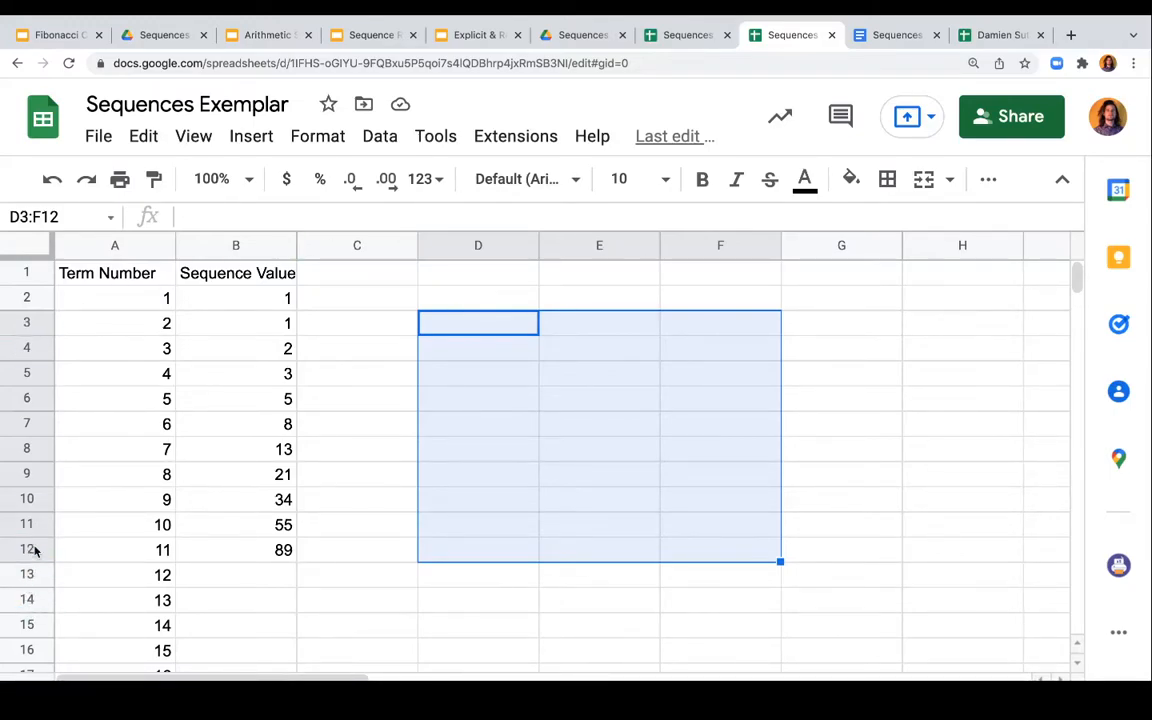
Move cell by cell from F6 along row 6 to the Sequence Value column, and jump to the row's end and back.
click(736, 404)
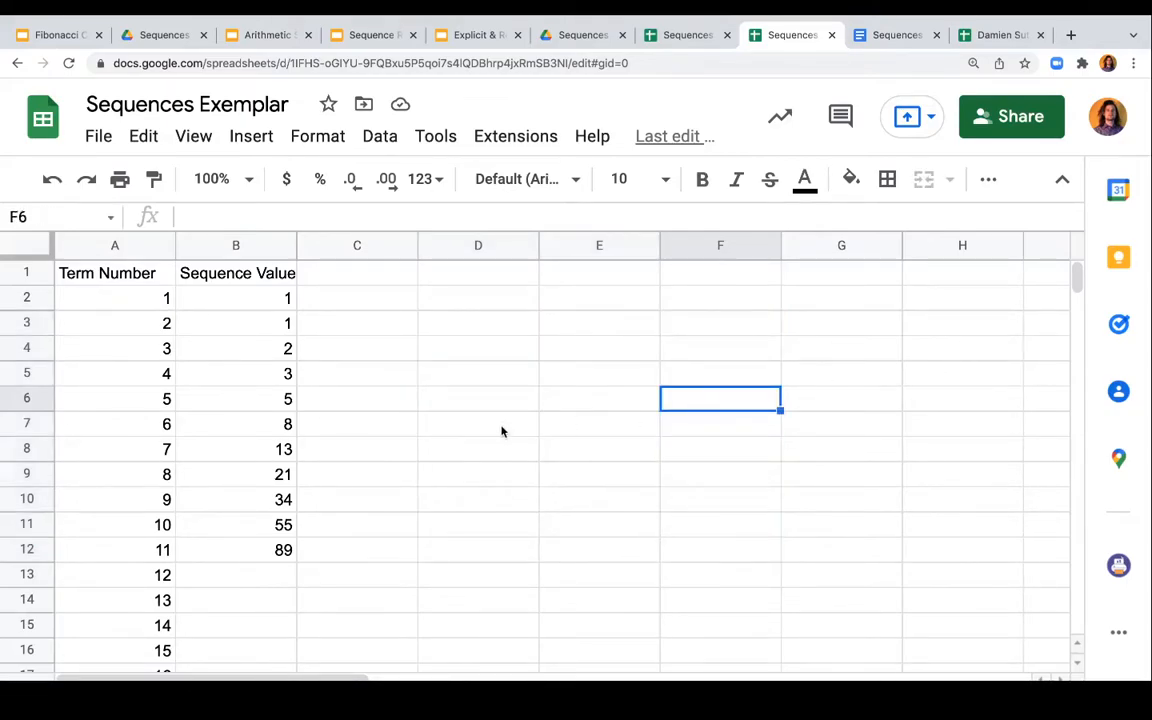
key(Left)
key(Left)
key(Left)
key(Left)
key(Left)
key(Right)
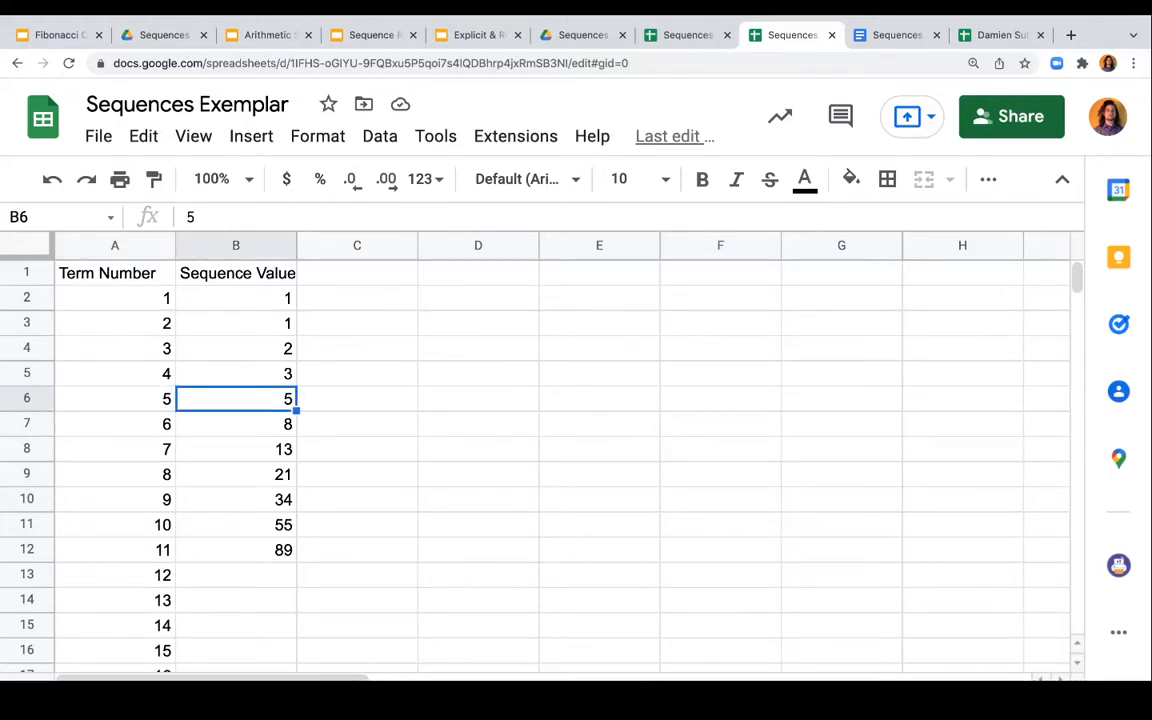
key(ctrl+Right)
key(ctrl+Left)
Extend the selection from C6 across to column G and down several rows, and shrink it back before returning to B6.
key(Right)
key(shift+Right)
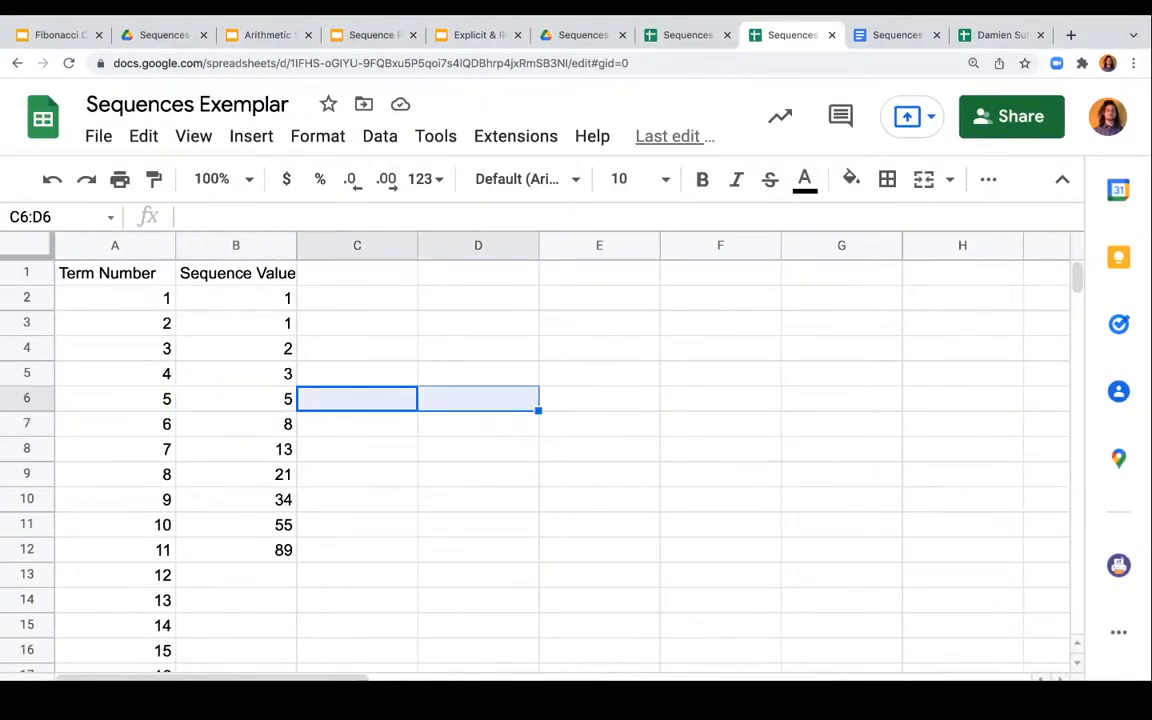
key(shift+Right)
key(shift+Right)
key(shift+Right)
key(shift+Down)
key(shift+Down)
key(shift+Down)
key(shift+Down)
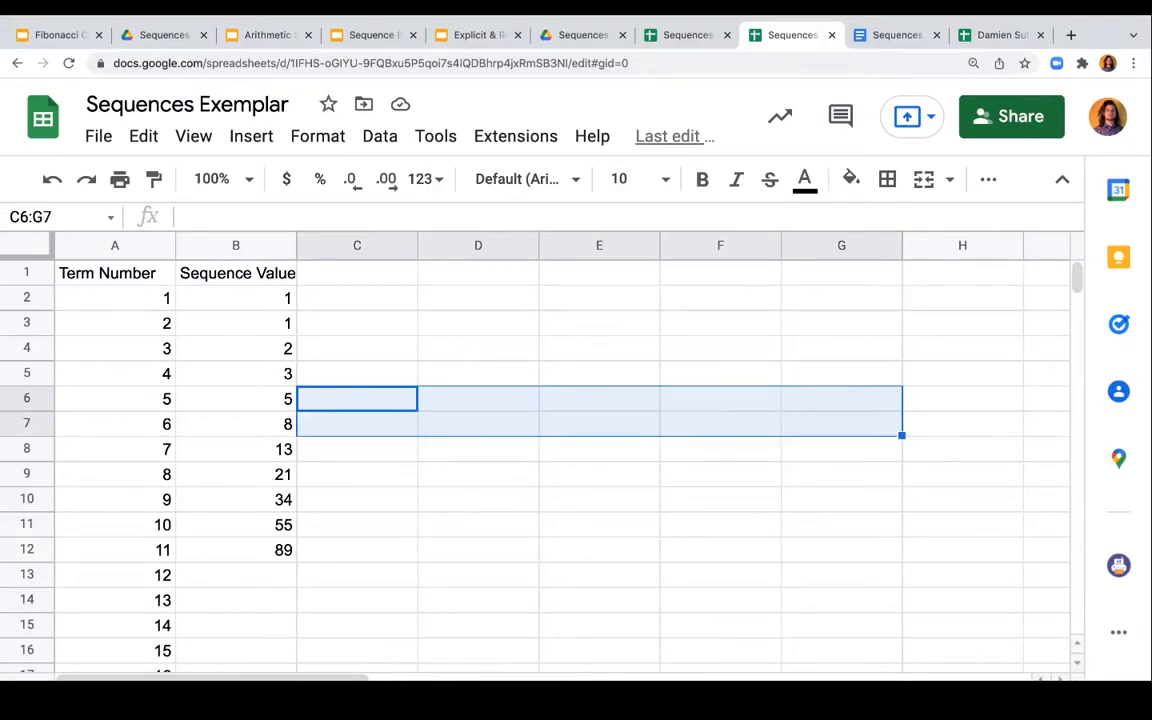
key(shift+Down)
key(shift+Down)
key(shift+Up)
key(shift+Up)
key(shift+Up)
key(shift+Up)
key(shift+Up)
key(Left)
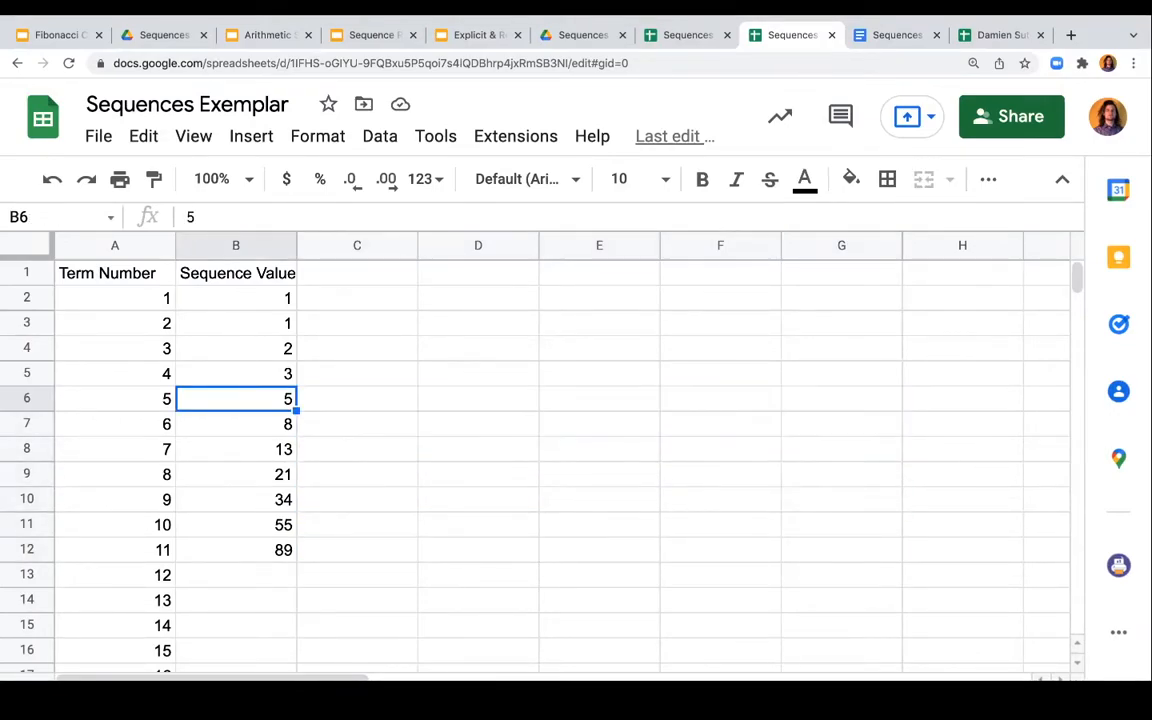
Jump along row 6 to Z6 and back to A6, and go to the last filled Term Number cell, A110.
key(Right)
key(ctrl+Right)
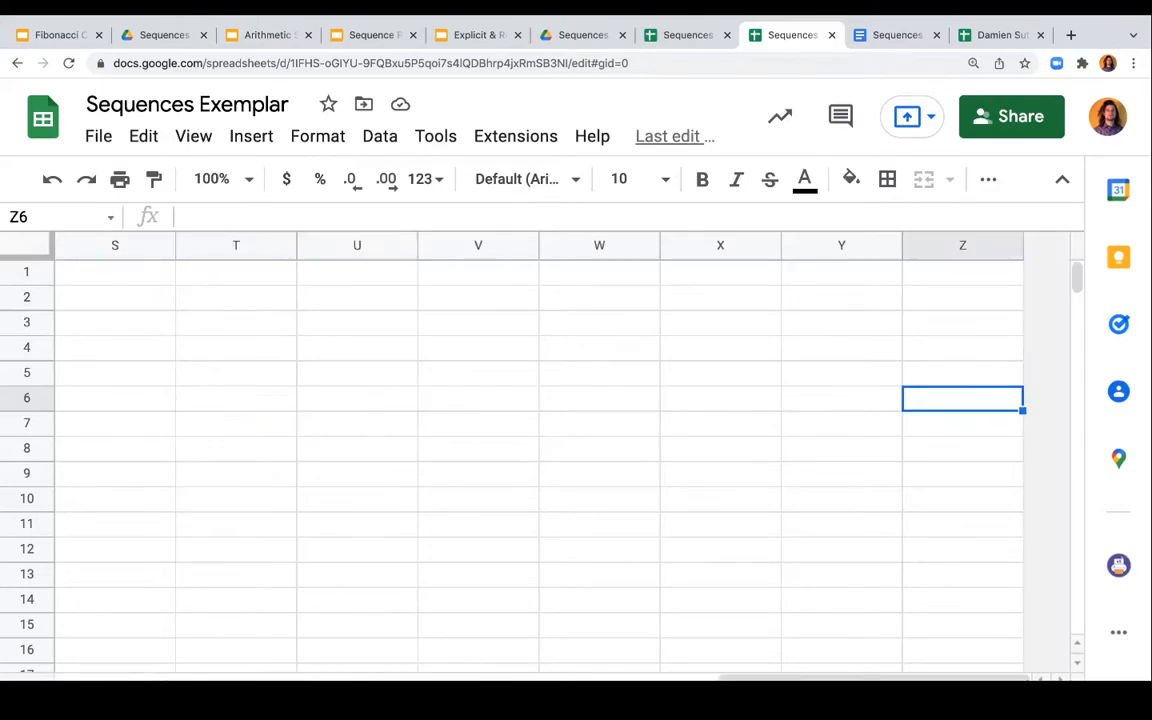
key(ctrl+Left)
key(ctrl+Left)
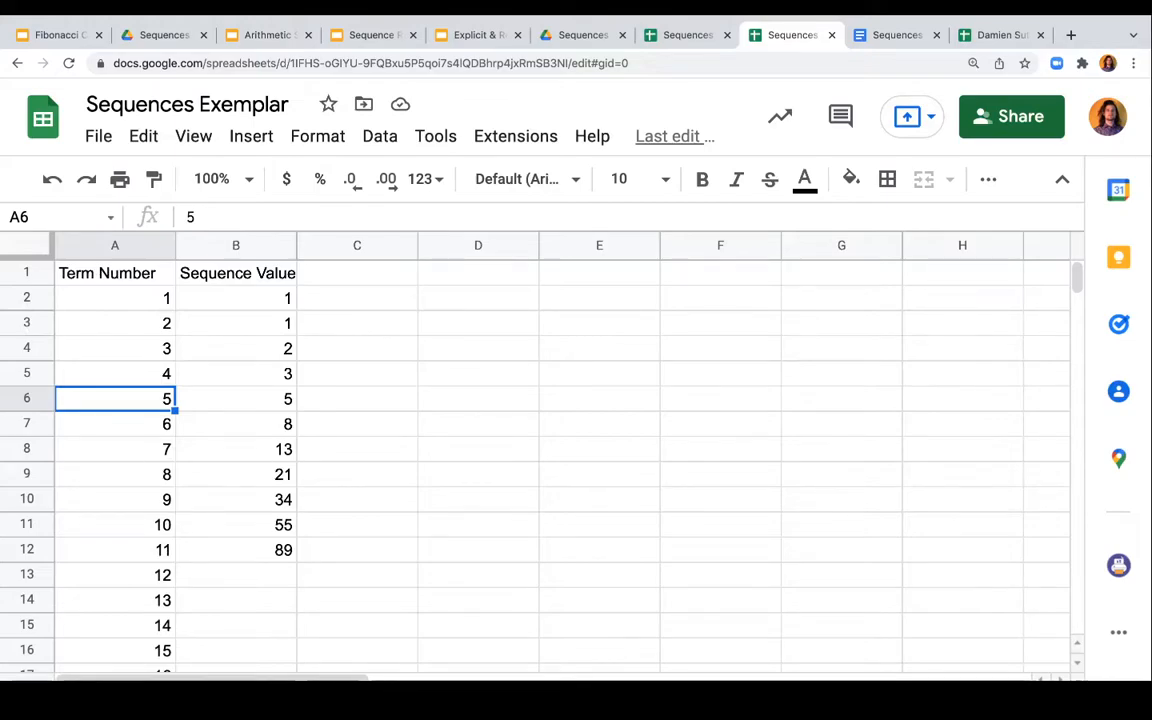
key(ctrl+Down)
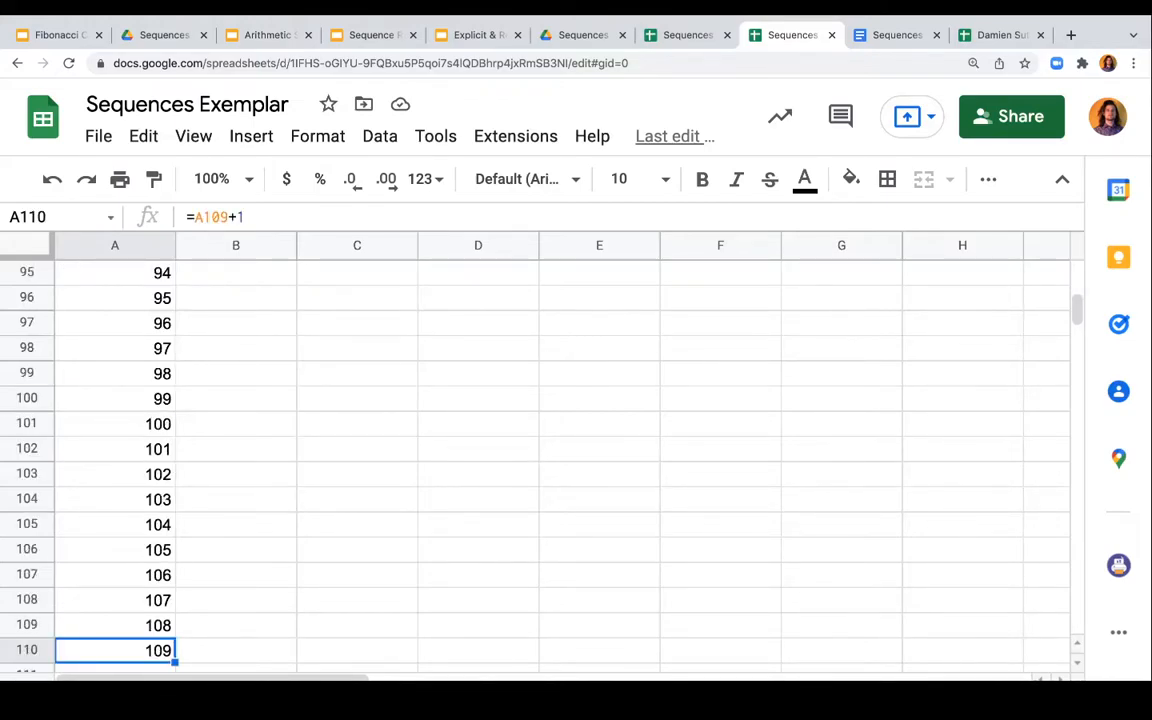
Jump back up to the Term Number header in A1 and select single empty cells one after another, ending at C3.
key(ctrl+Up)
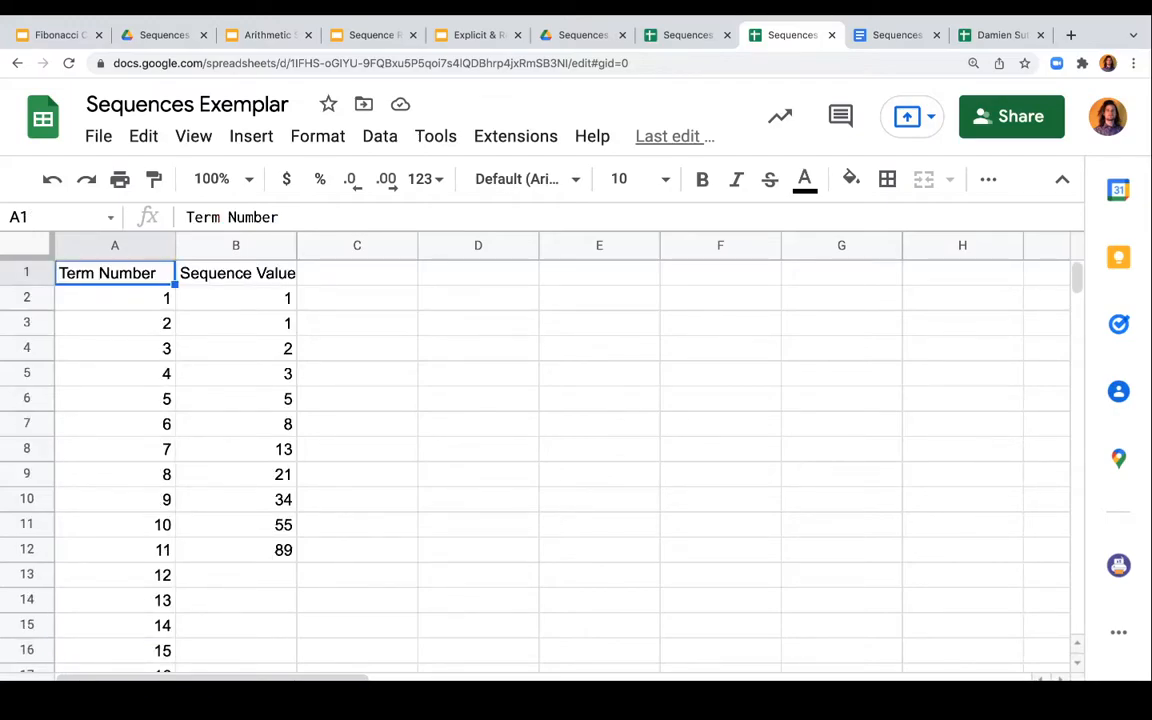
click(561, 405)
click(447, 330)
click(446, 405)
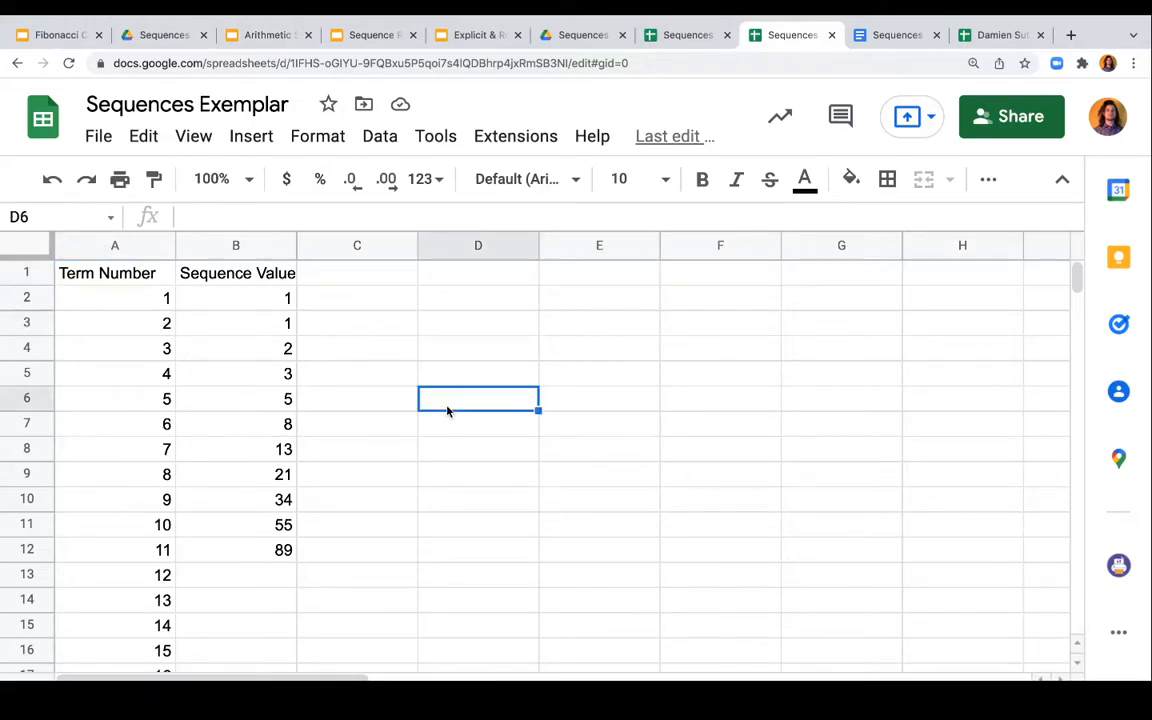
click(381, 545)
click(375, 355)
click(365, 327)
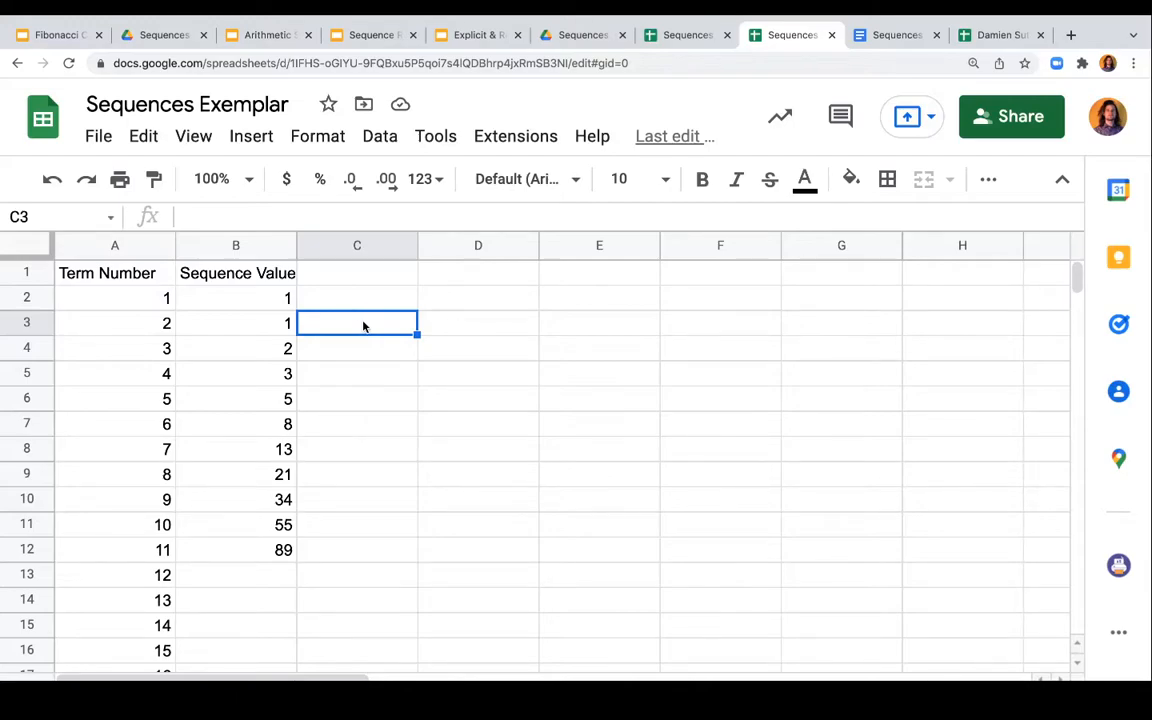
Enter the formula =A3+B3 in C3, picking both cells as references, and reject the suggested autofill.
drag(473, 342, 447, 328)
click(443, 327)
click(378, 326)
text(=)
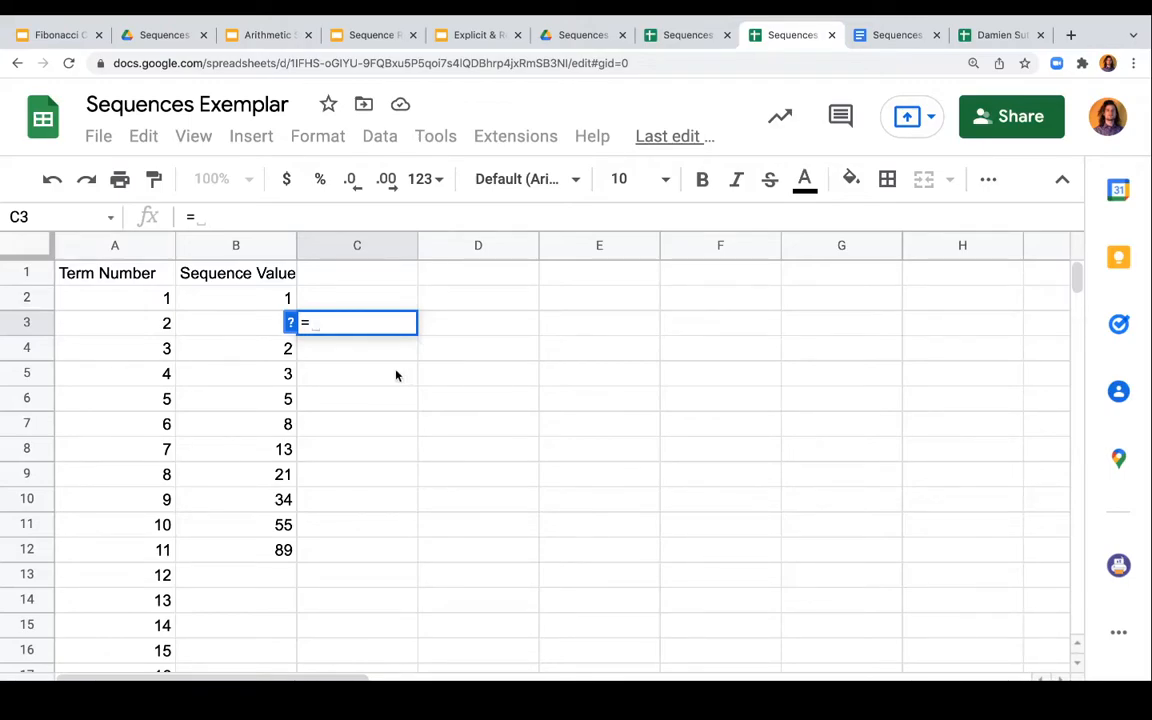
click(124, 328)
click(253, 328)
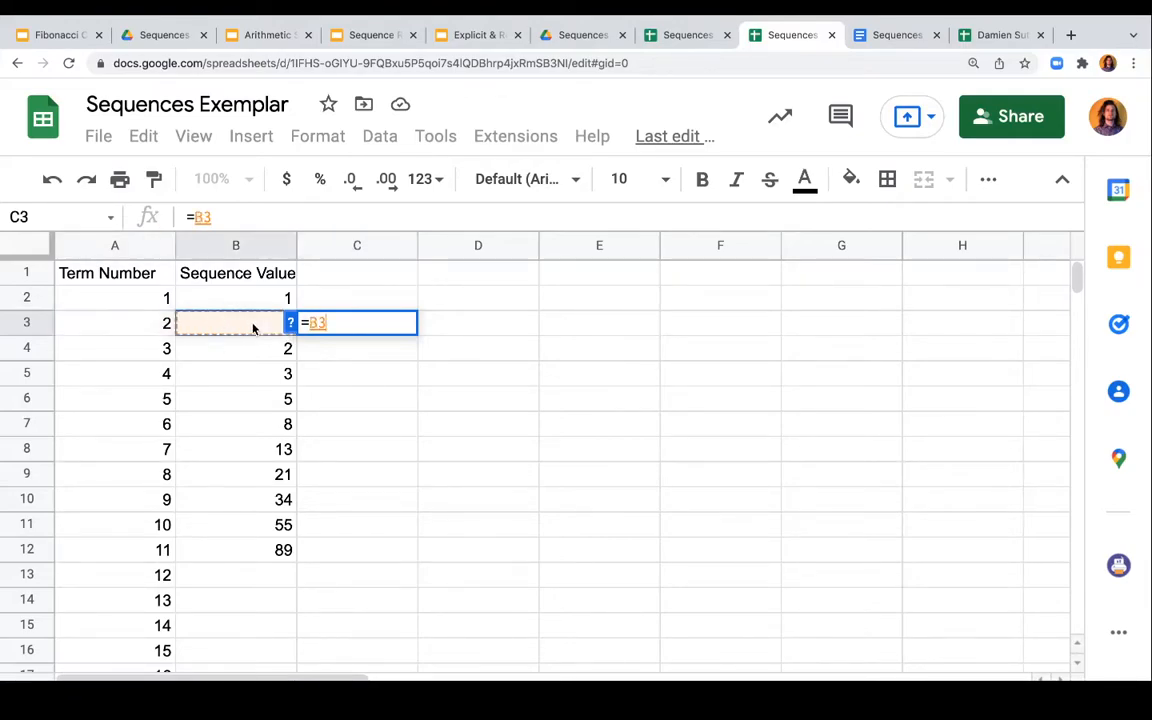
click(155, 324)
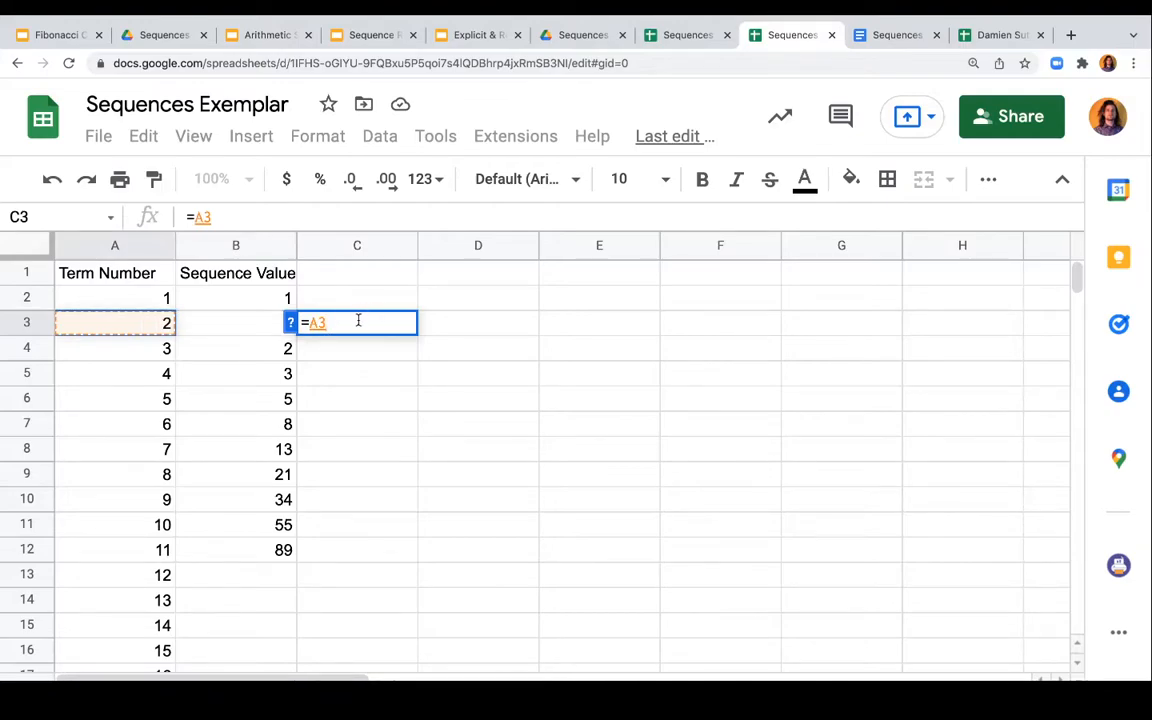
text(+)
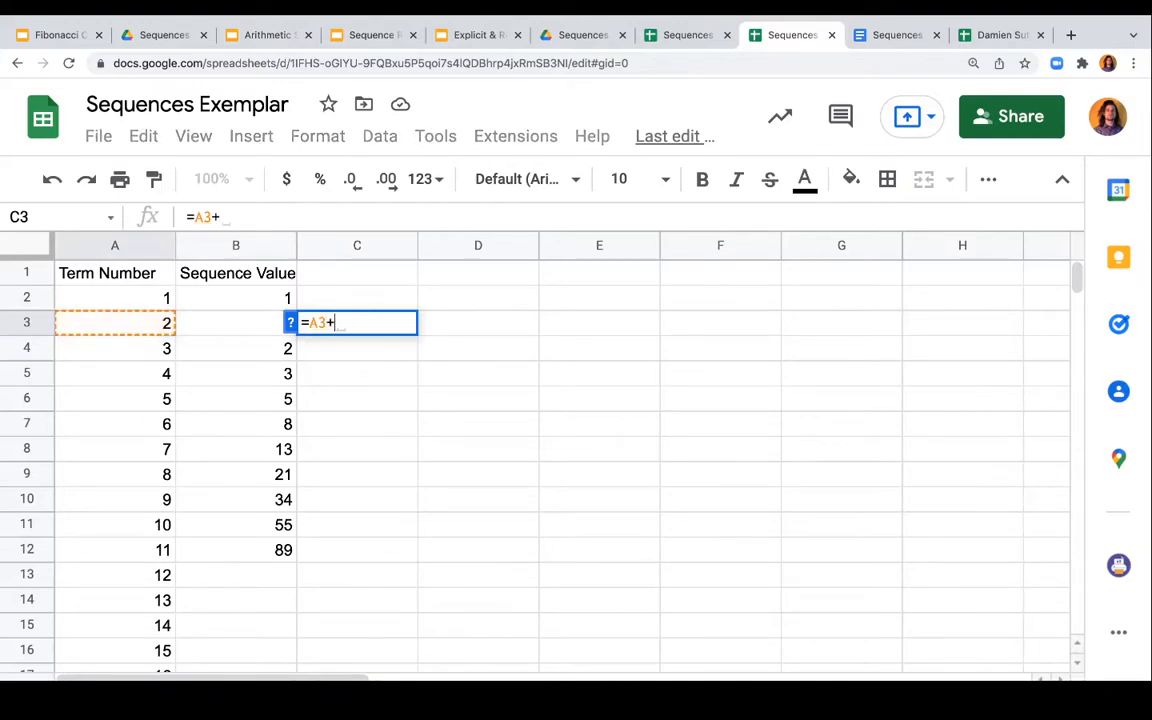
click(217, 326)
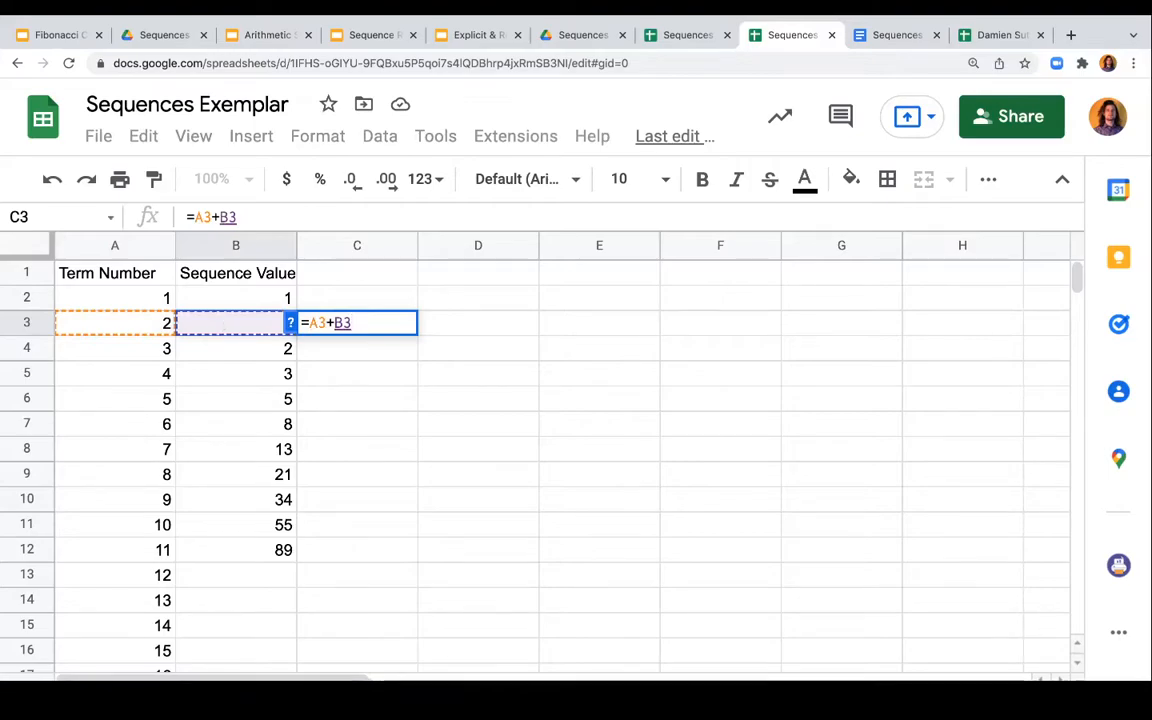
key(Return)
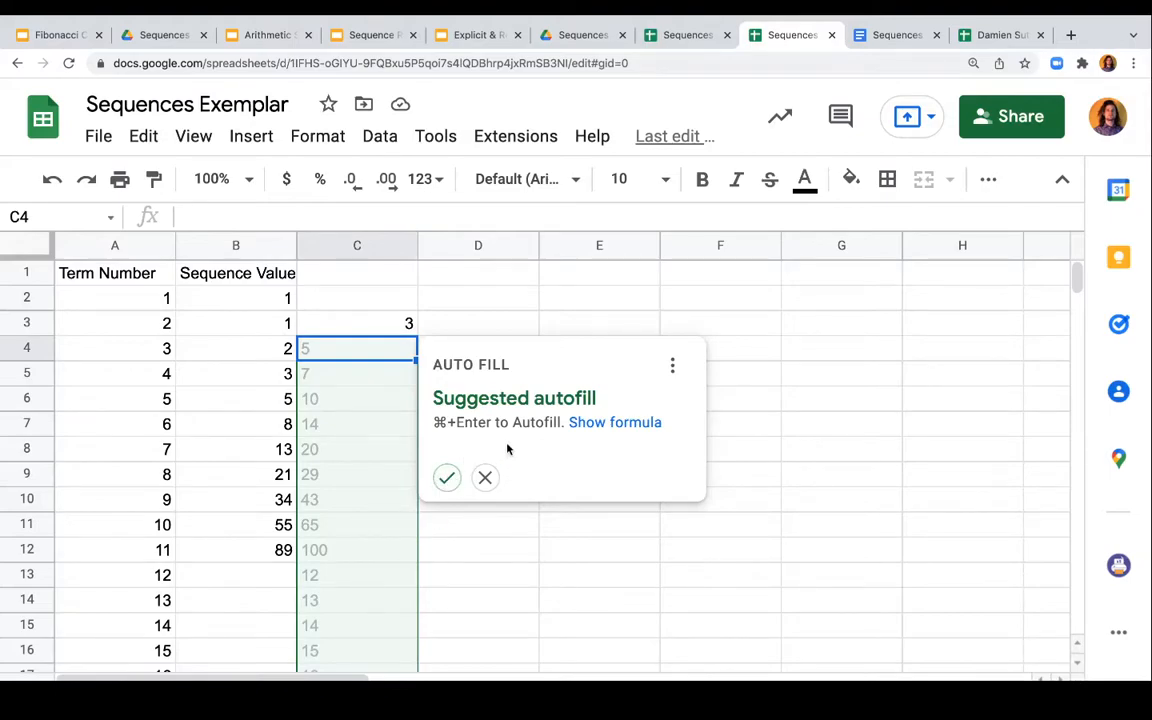
click(483, 477)
click(612, 330)
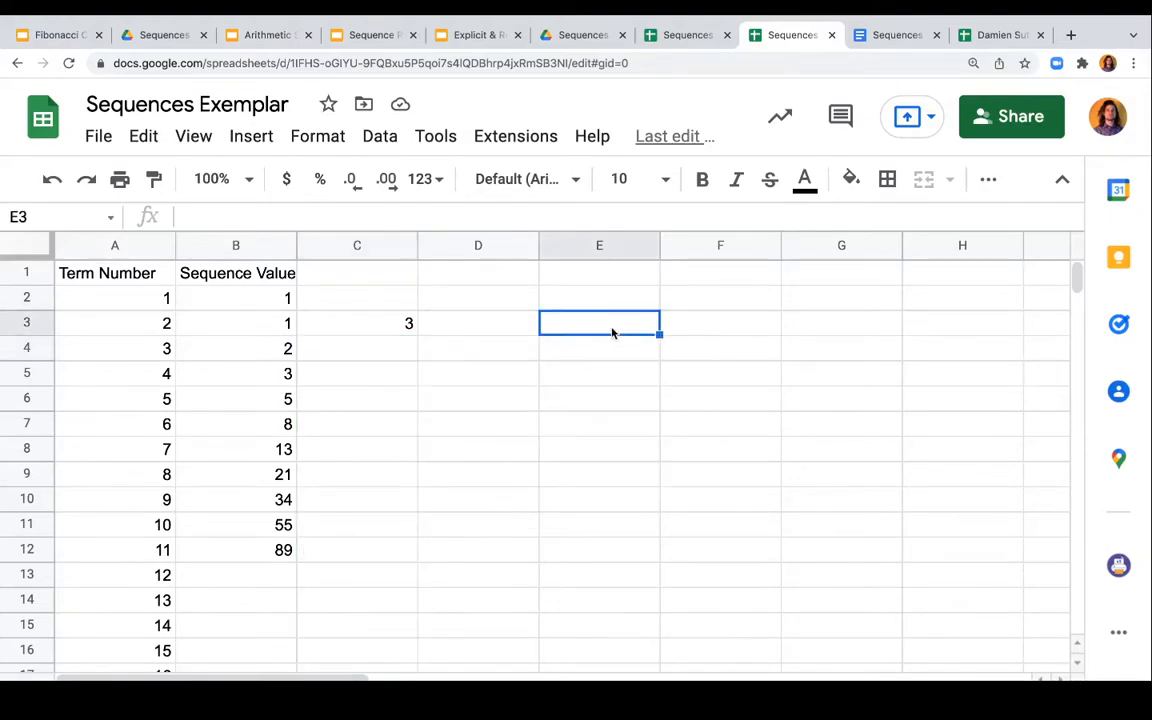
Examine the formula in C3 together with its source cells A3 and B3, keeping the formula as it is.
click(362, 337)
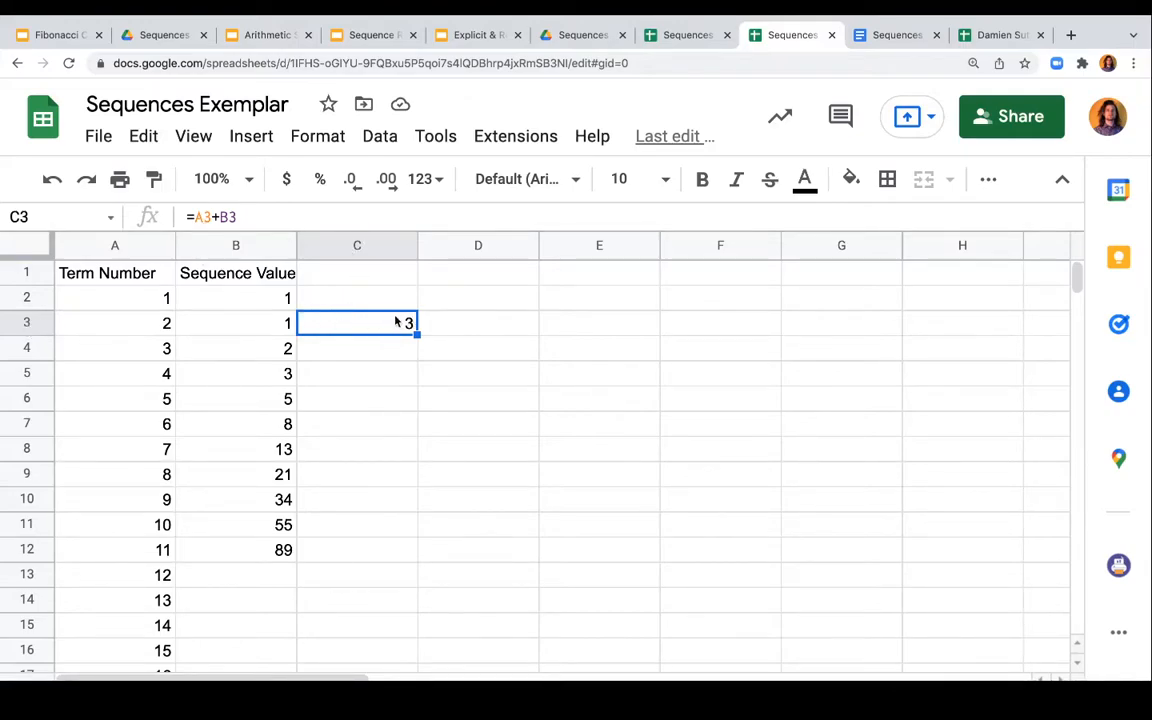
click(124, 323)
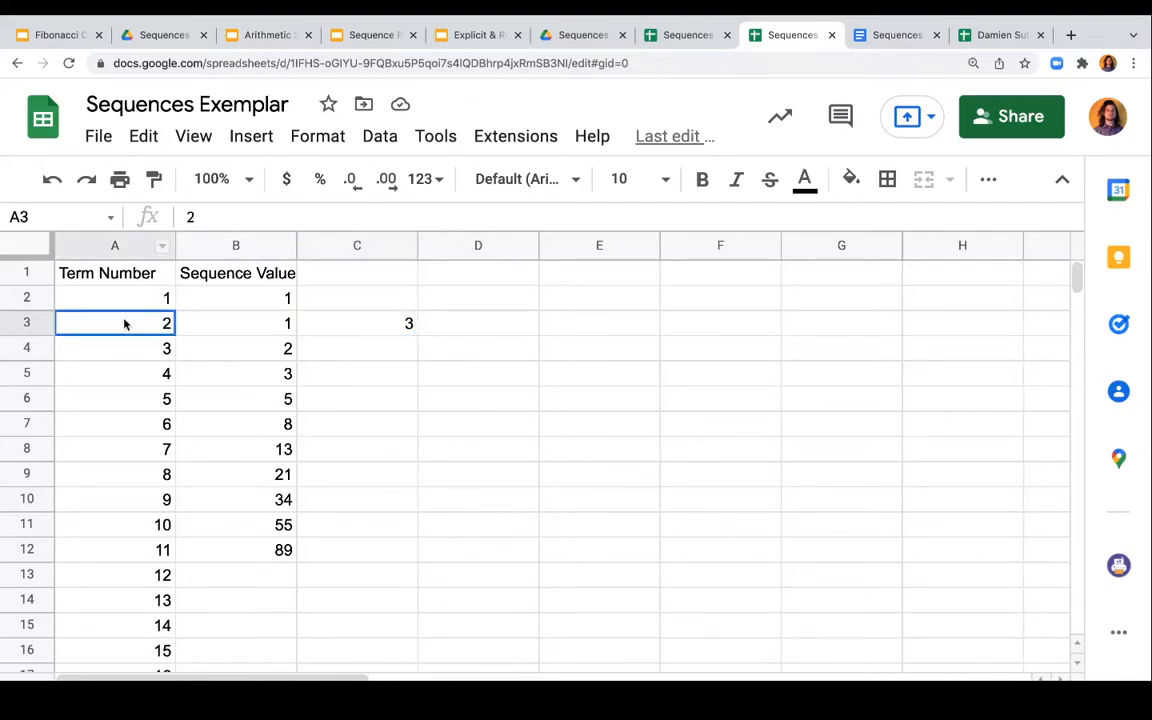
click(235, 324)
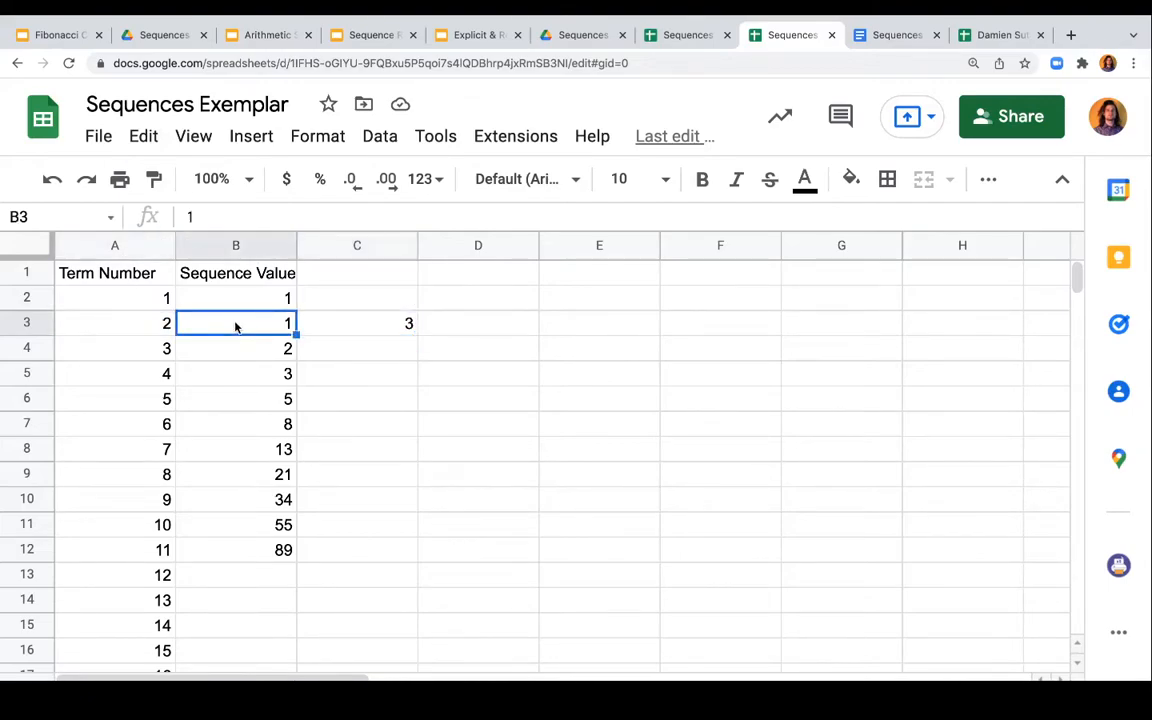
click(376, 325)
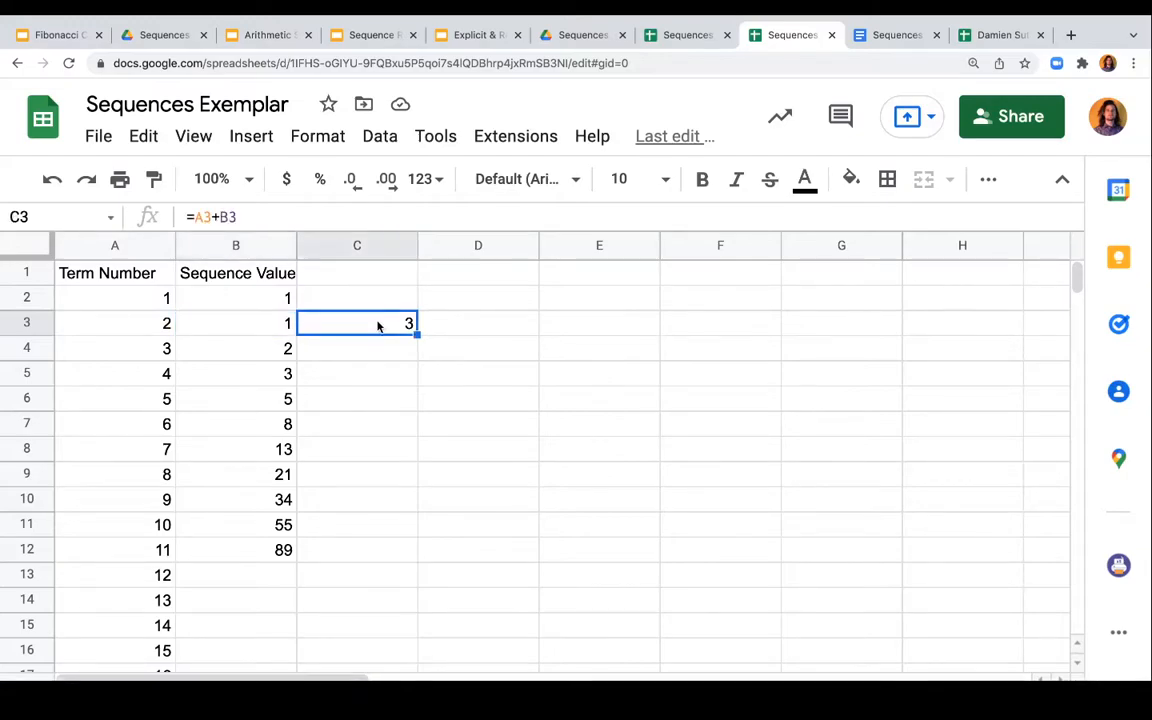
click(230, 218)
drag(230, 218, 160, 210)
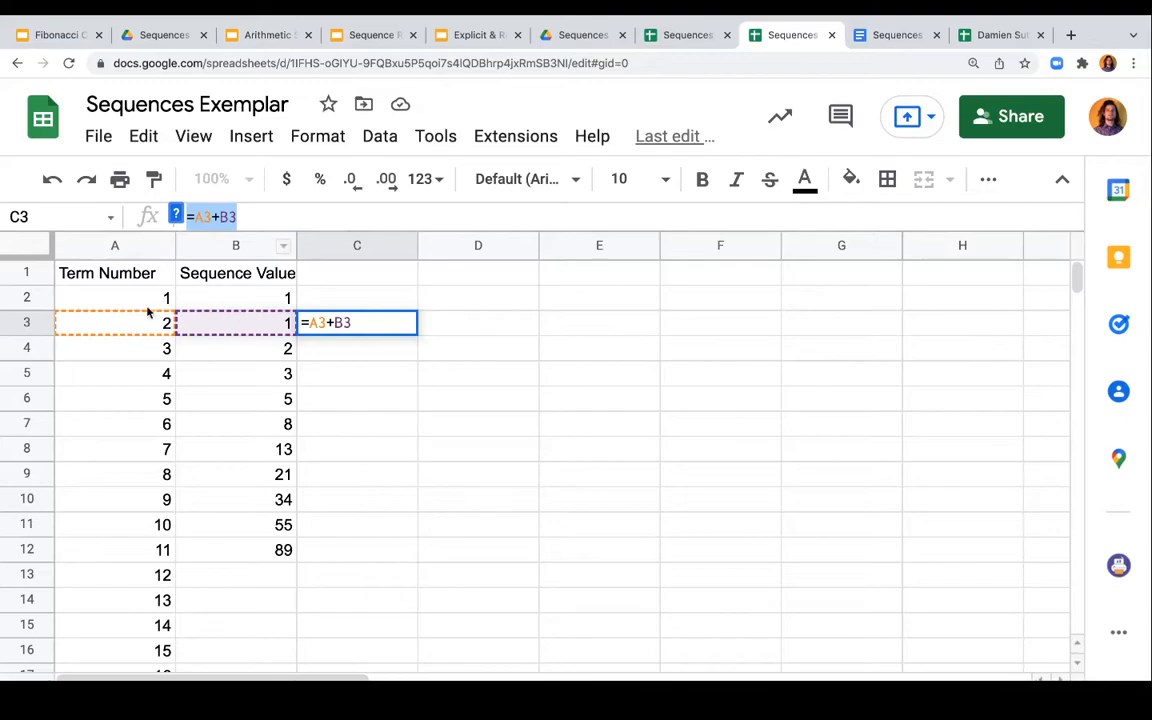
click(374, 381)
click(378, 333)
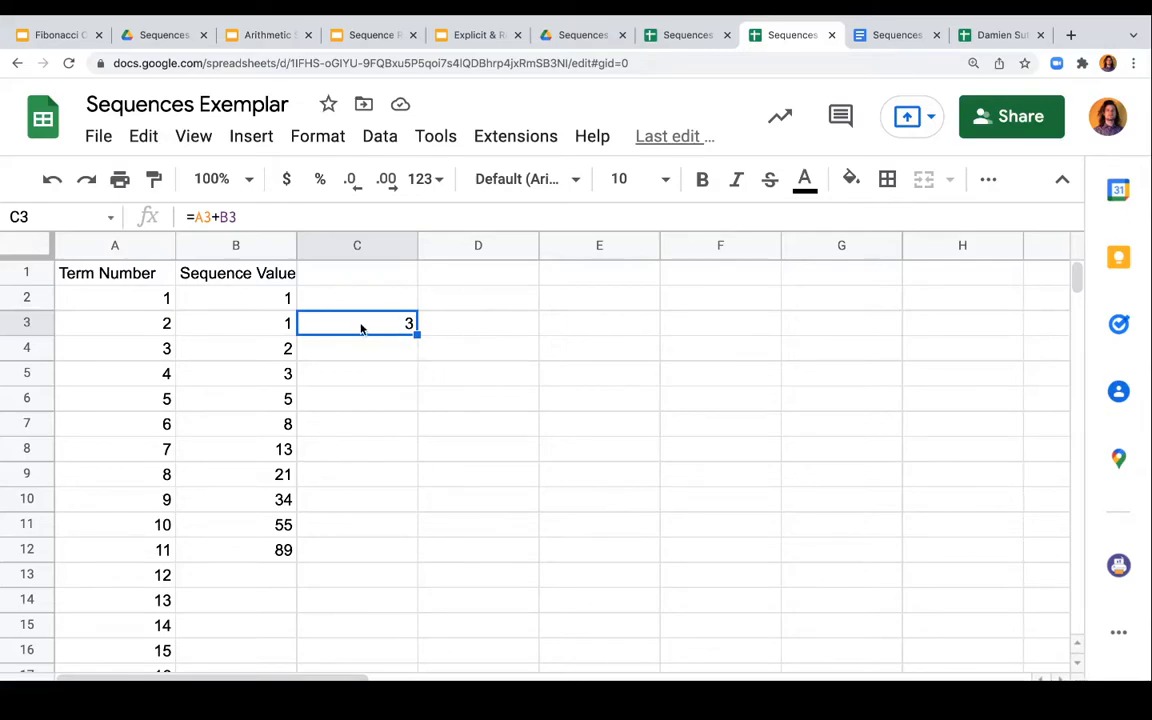
Copy the formula from C3 and paste it into C4:C12.
click(144, 136)
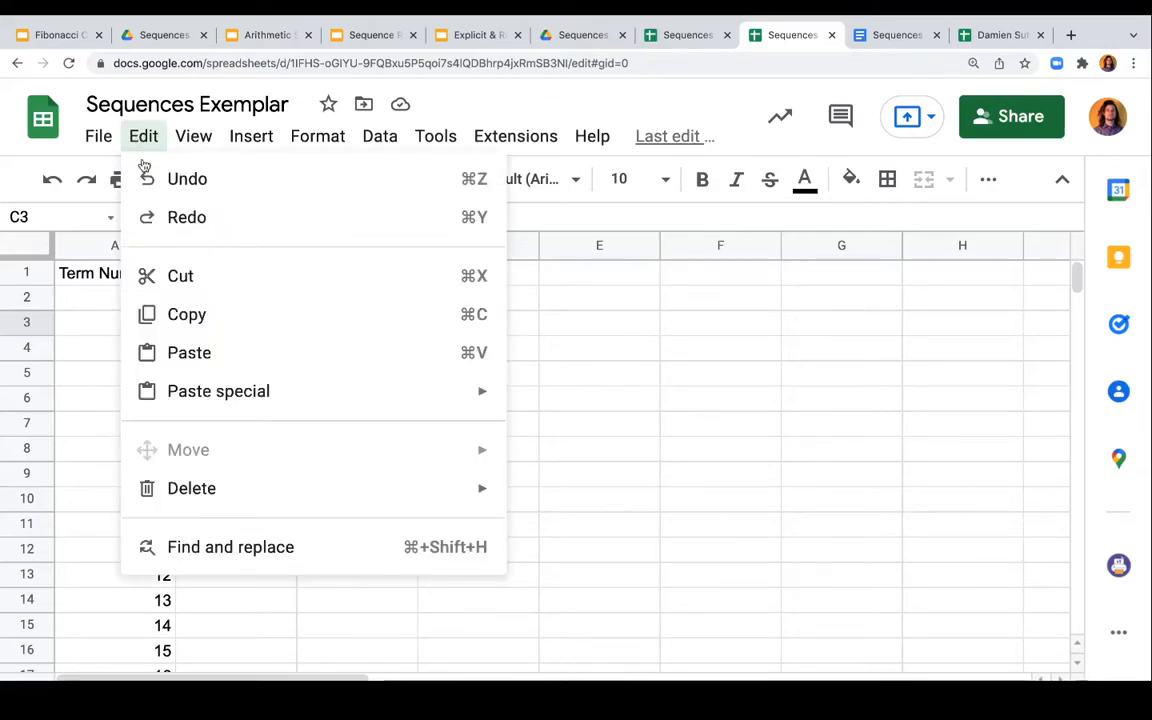
click(176, 314)
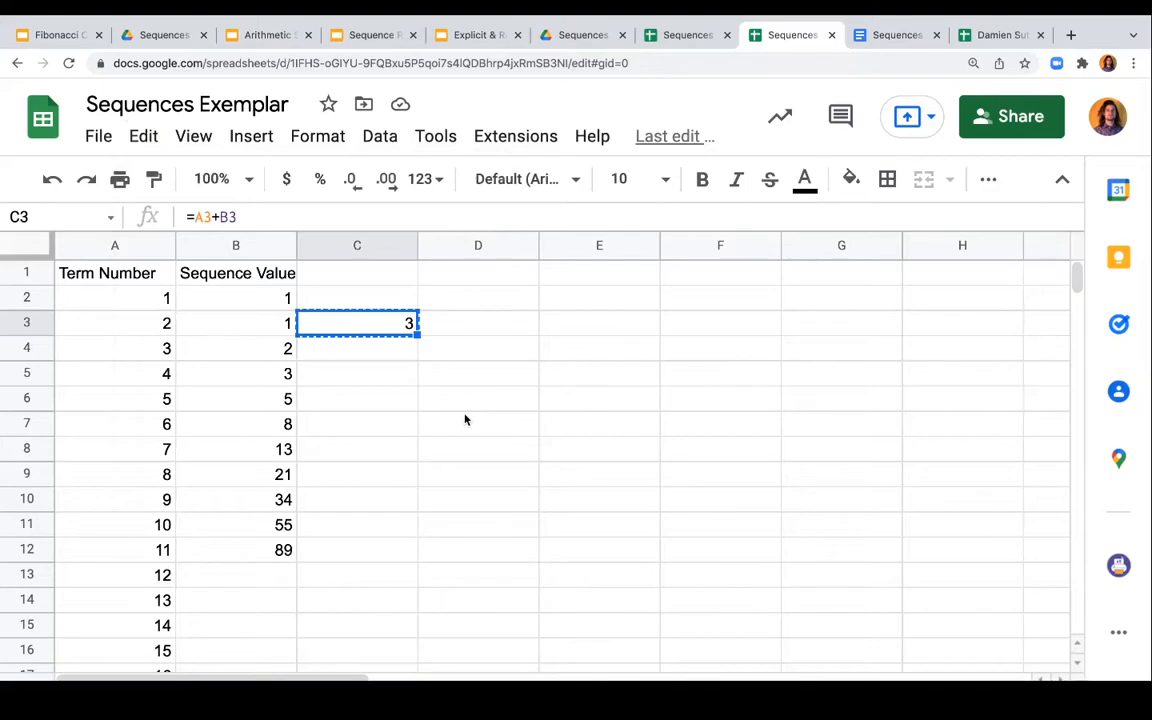
drag(375, 354, 378, 563)
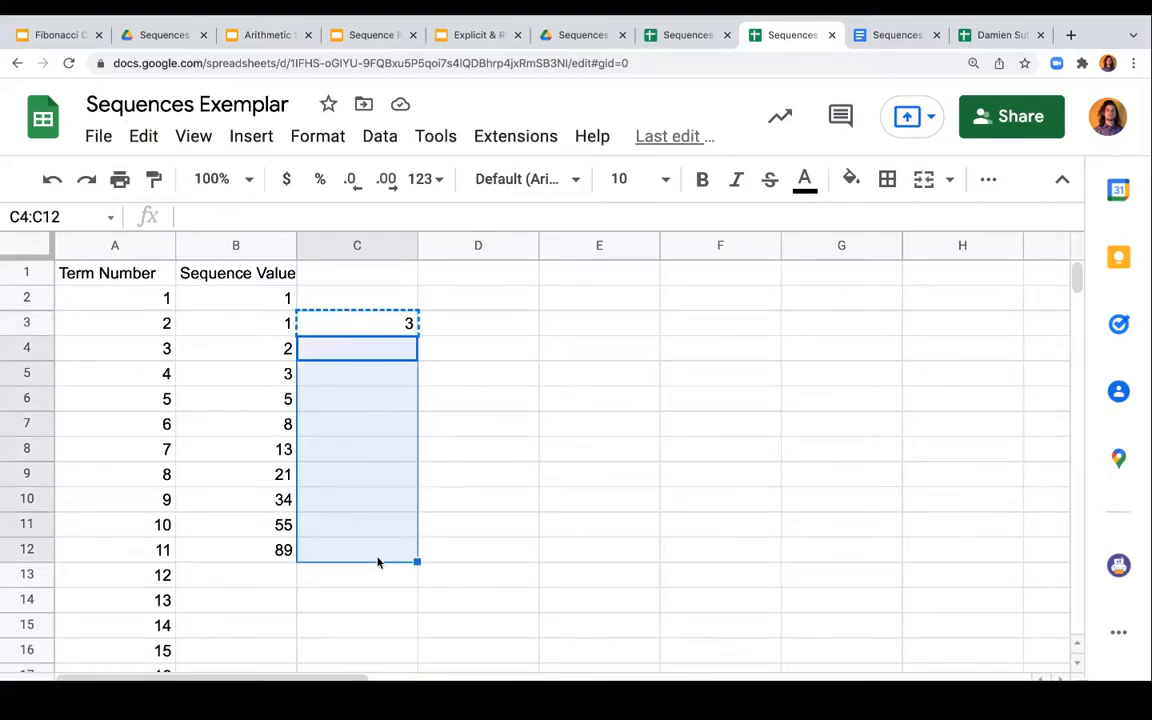
key(ctrl+v)
click(654, 408)
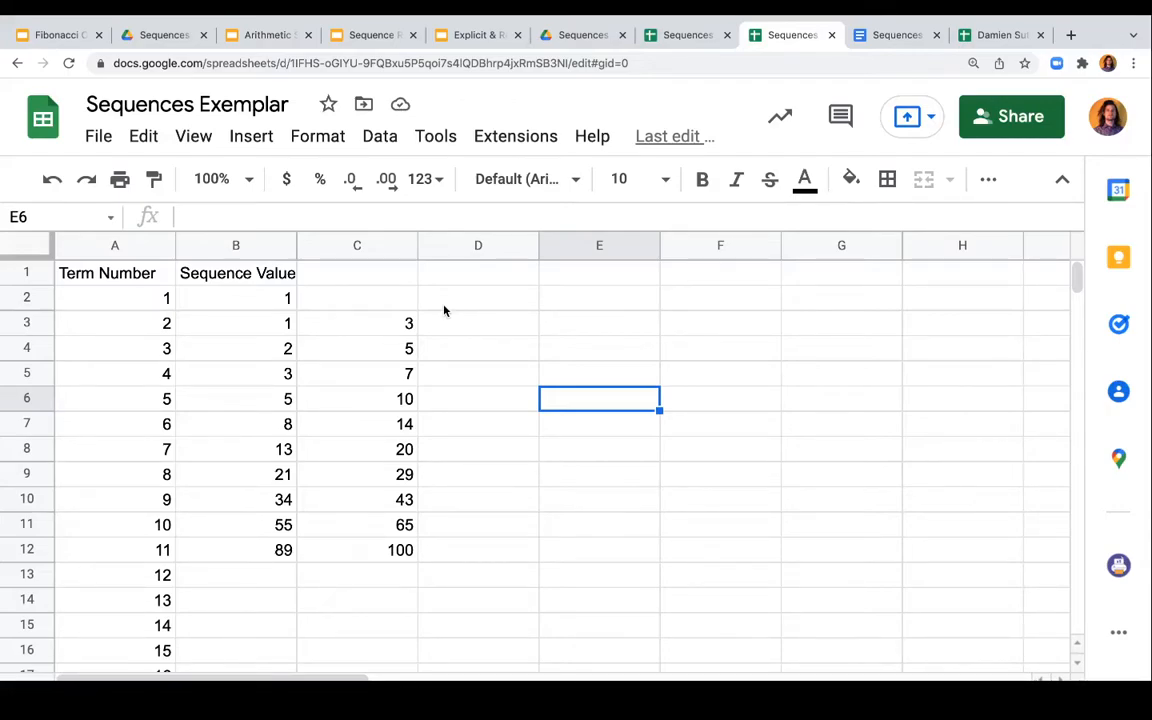
Clear the trial formulas from C3:C12.
drag(347, 332, 352, 558)
key(Delete)
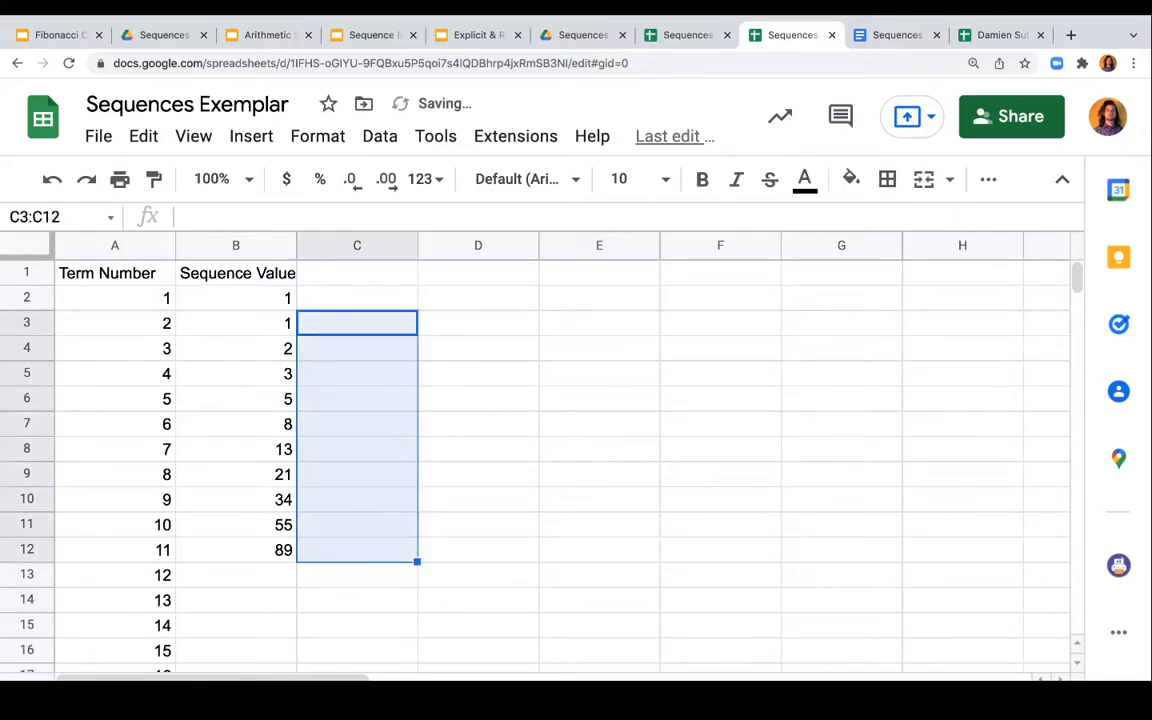
Examine the Sequence Value column from B13 down to term 40, and return to the top of the sheet.
click(247, 570)
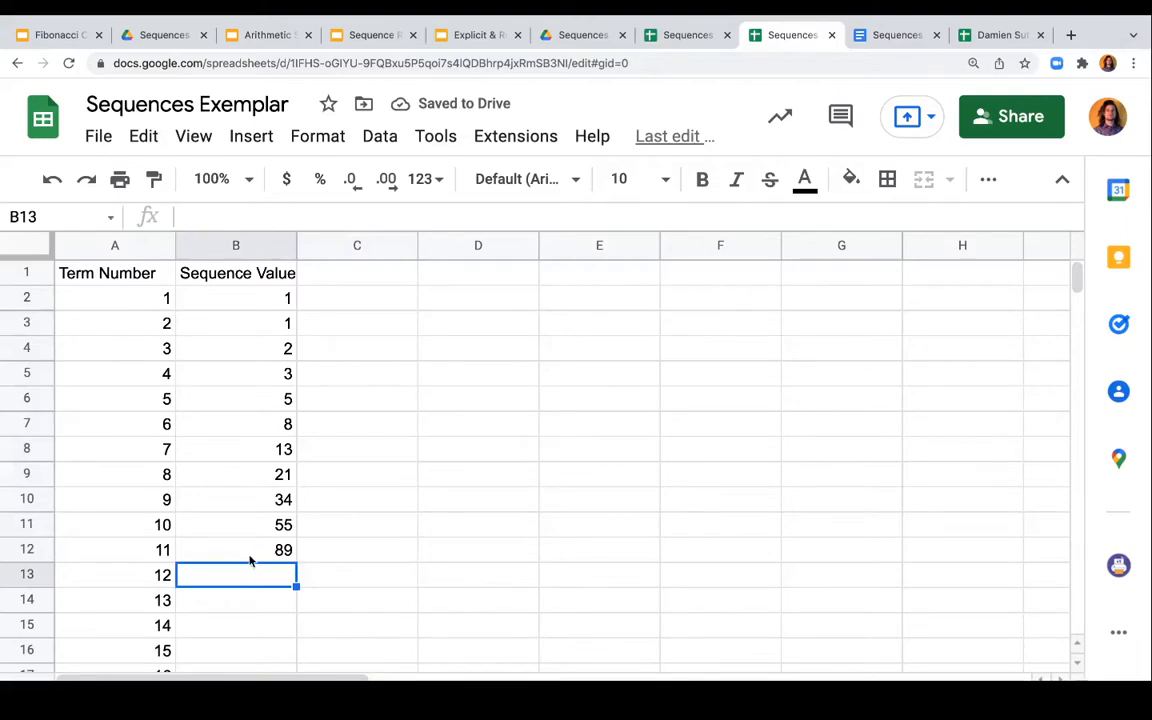
click(328, 579)
click(271, 581)
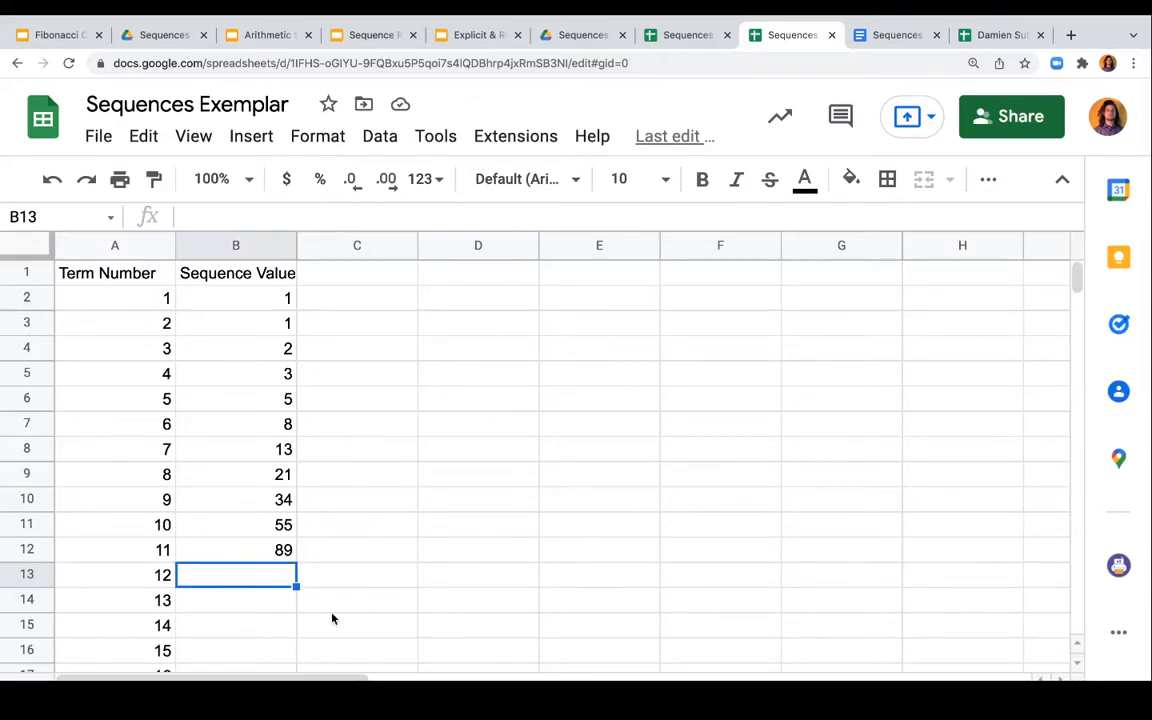
scroll(332, 617, down, 5)
scroll(332, 617, down, 3)
scroll(332, 617, up, 2)
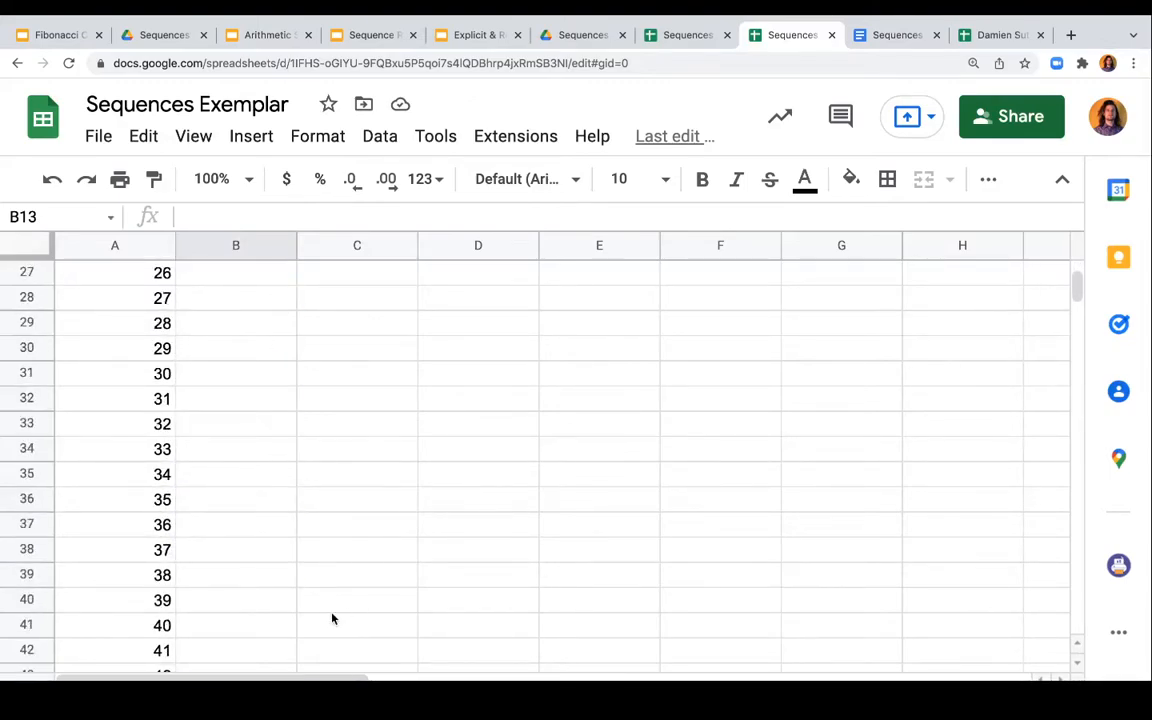
click(216, 630)
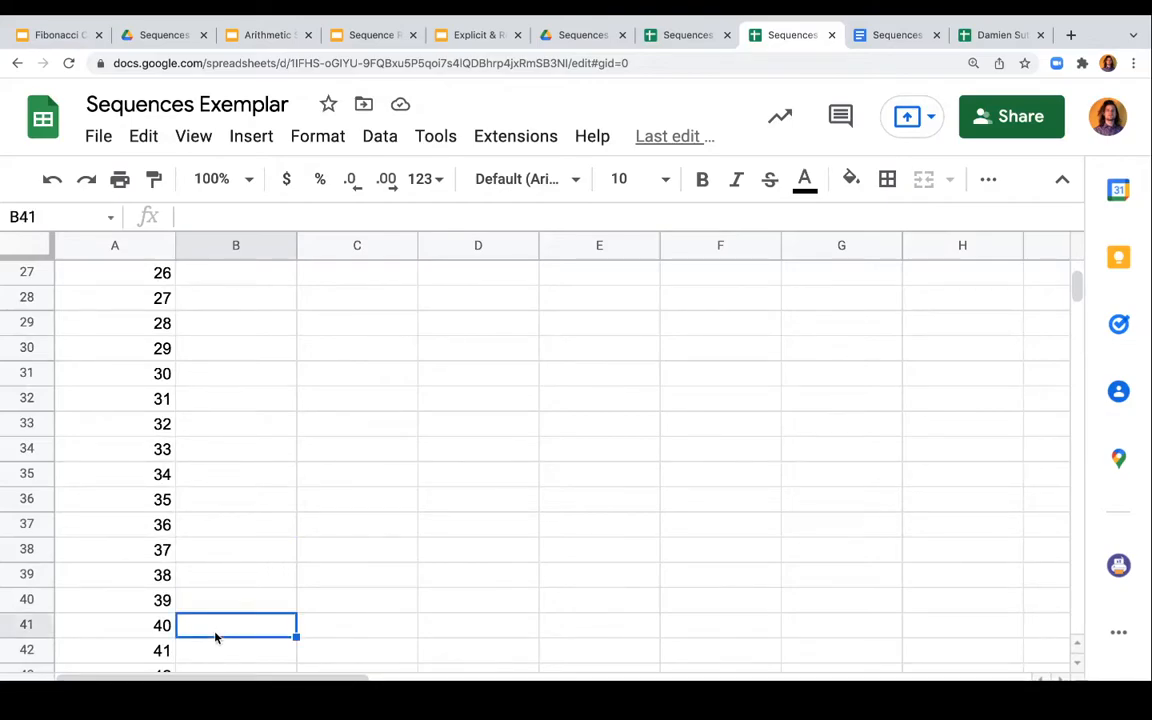
click(650, 578)
click(360, 397)
scroll(361, 398, up, 8)
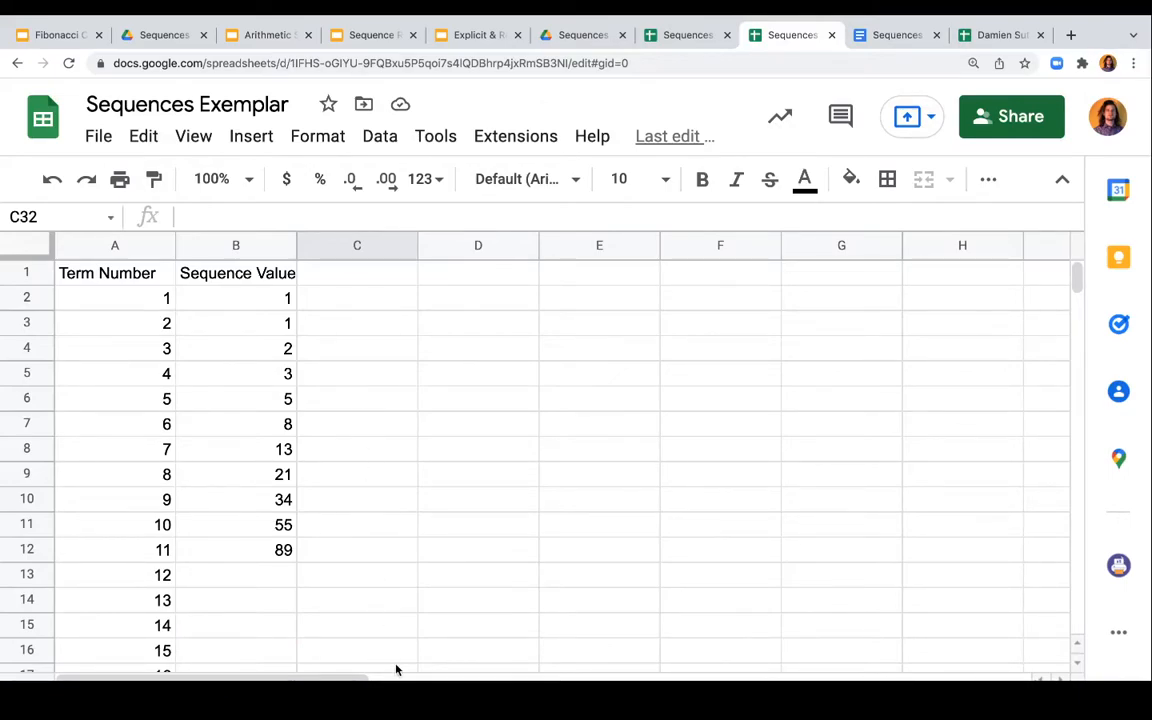
Switch to the Linear Sequence sheet and clear its Sequence Value cells B3:B111.
click(260, 697)
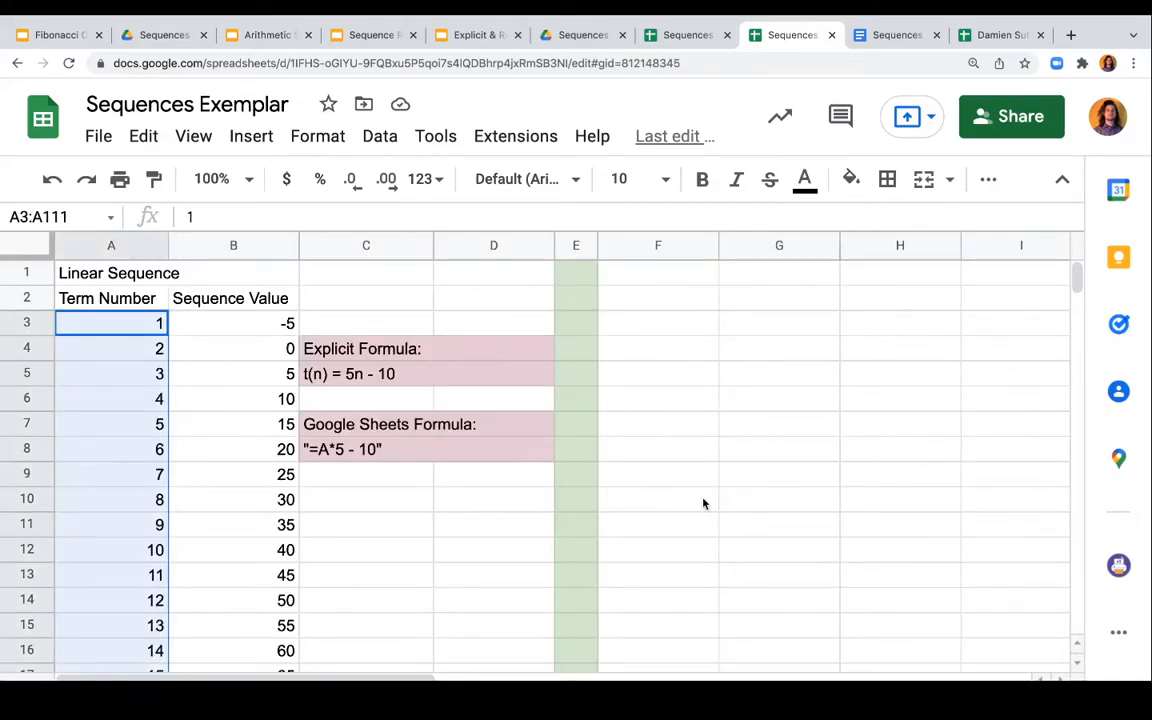
scroll(702, 501, down, 2)
scroll(702, 501, up, 2)
mouse_move(245, 323)
mouse_down()
mouse_move(249, 663)
mouse_move(224, 478)
mouse_move(235, 665)
mouse_move(247, 311)
mouse_up()
key(Delete)
scroll(400, 312, up, 20)
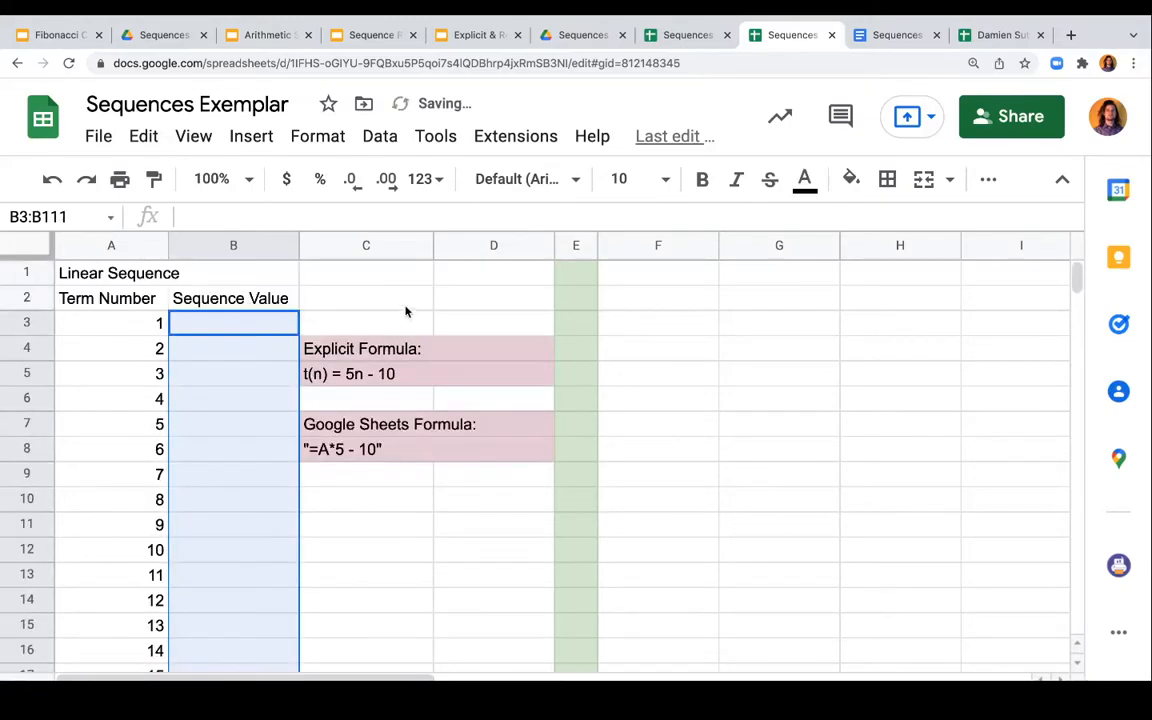
Remove the expression after "t(n) =" in the Explicit Formula cell and empty the cell under Google Sheets Formula.
click(358, 374)
double_click(398, 376)
drag(399, 376, 331, 374)
key(BackSpace)
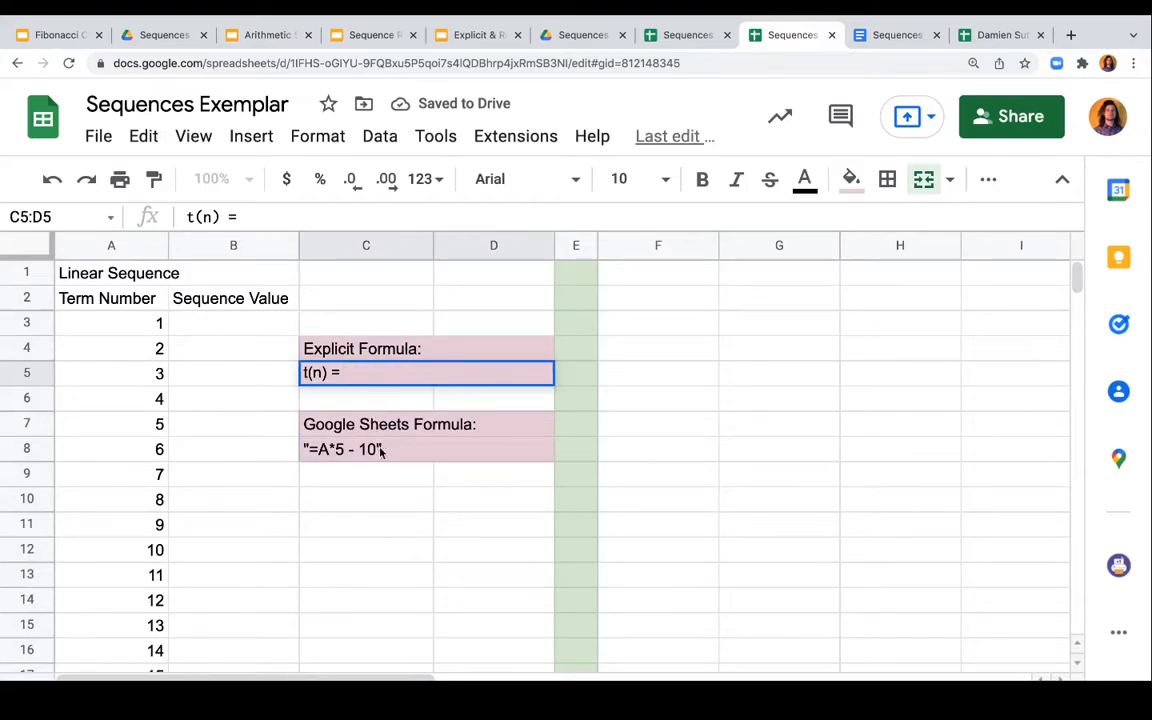
triple_click(381, 452)
key(BackSpace)
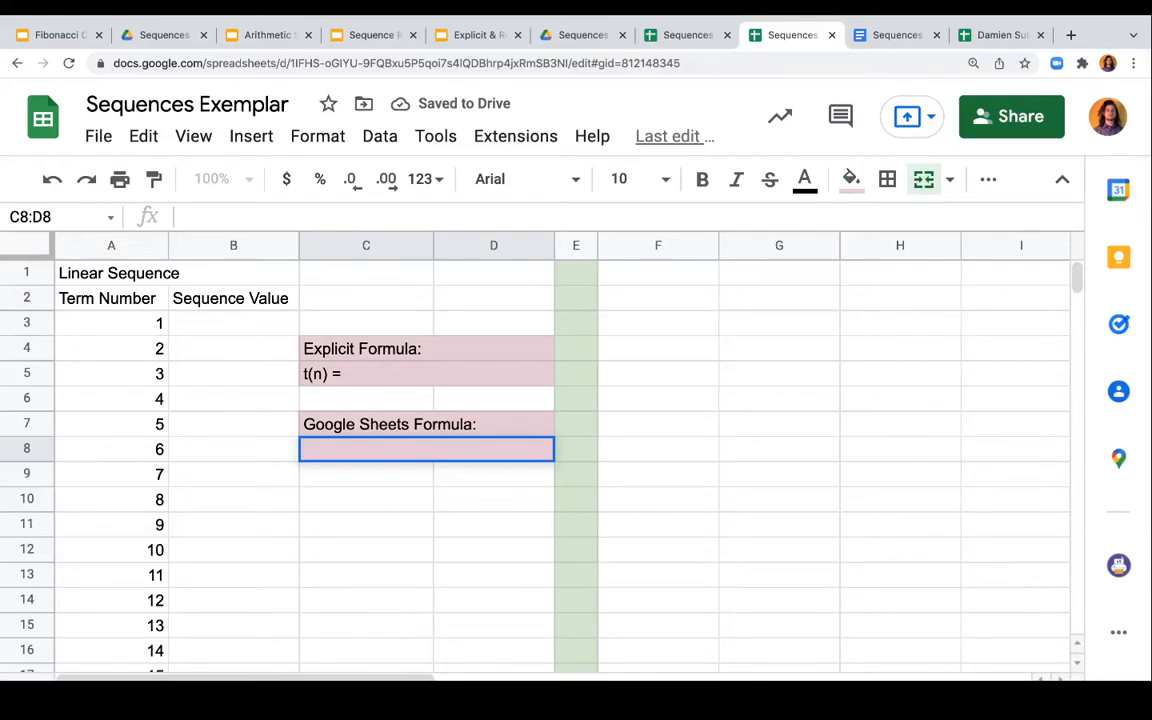
click(365, 377)
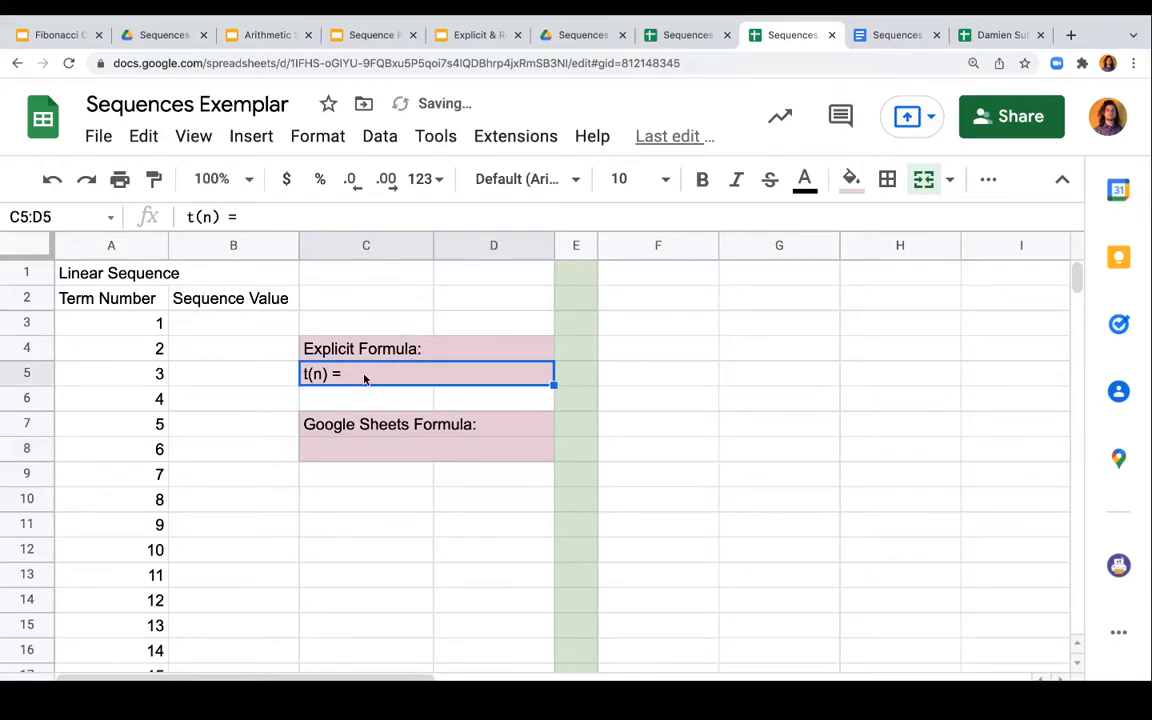
Enter -5, 0 and 5 as the first three sequence values in B3:B5.
click(205, 328)
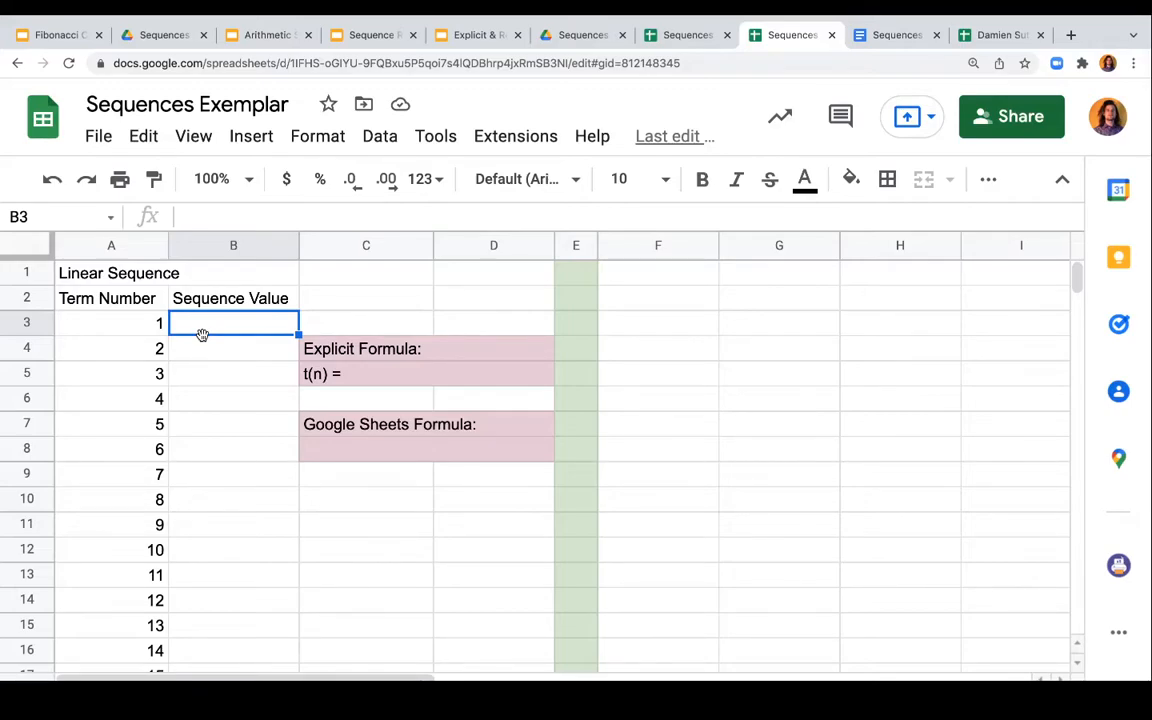
text(-5)
key(Return)
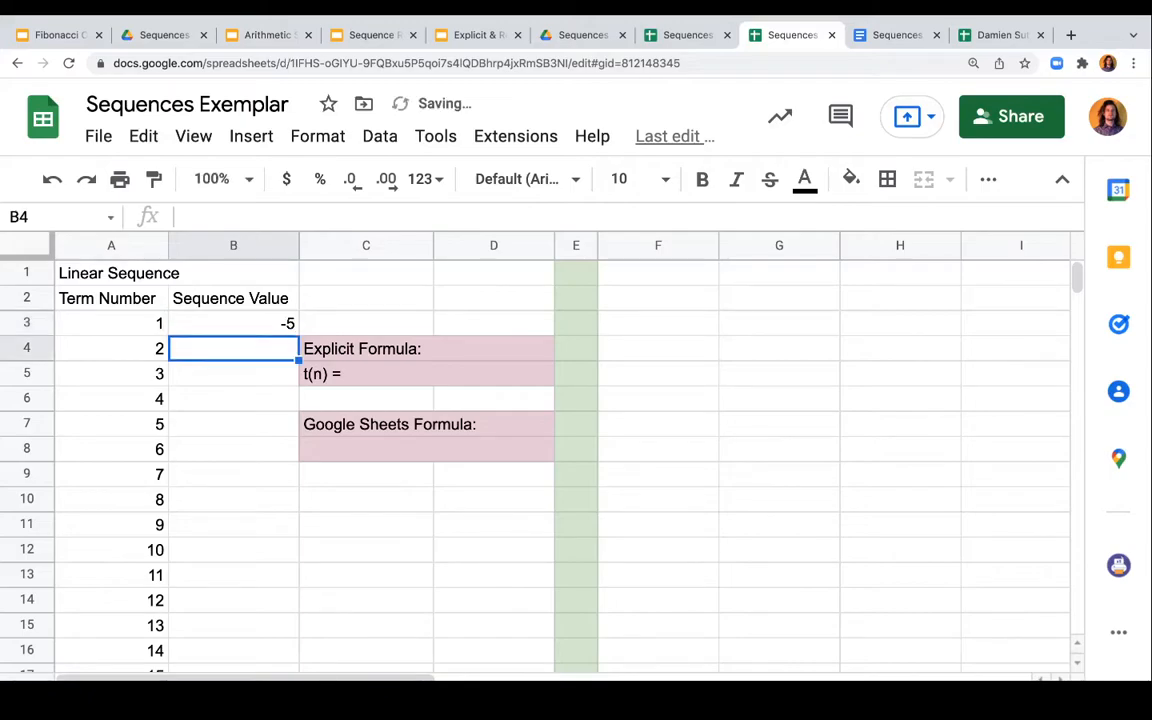
text(0)
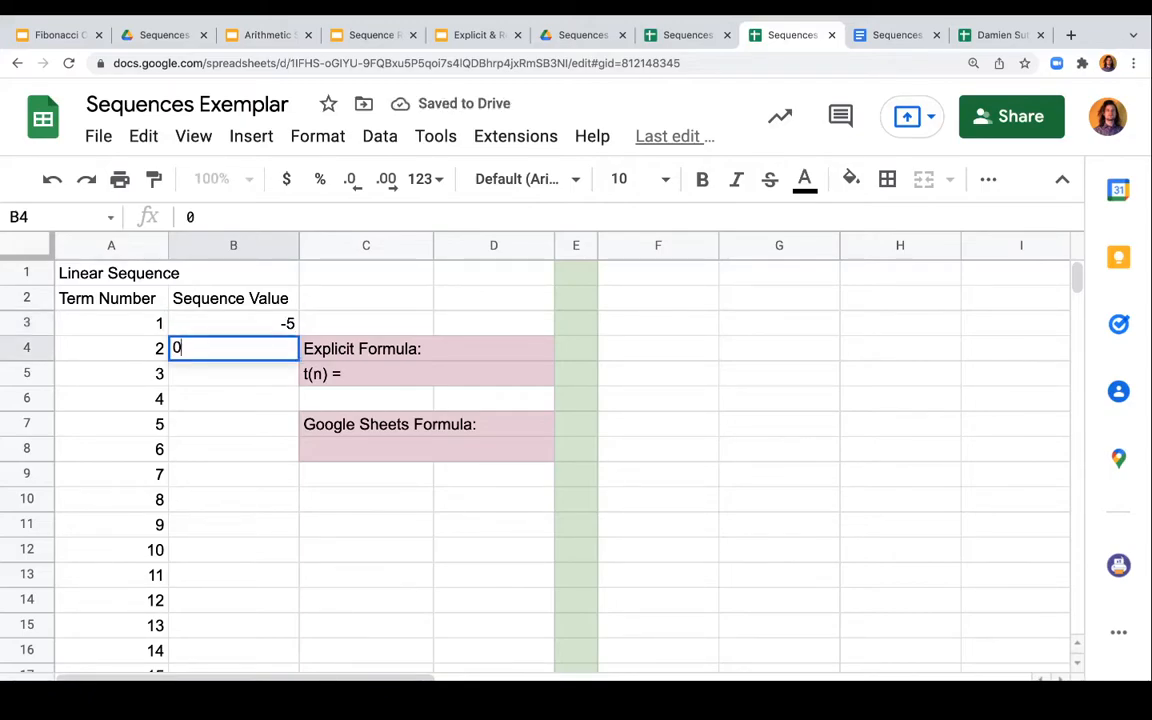
key(Return)
text(5)
key(Return)
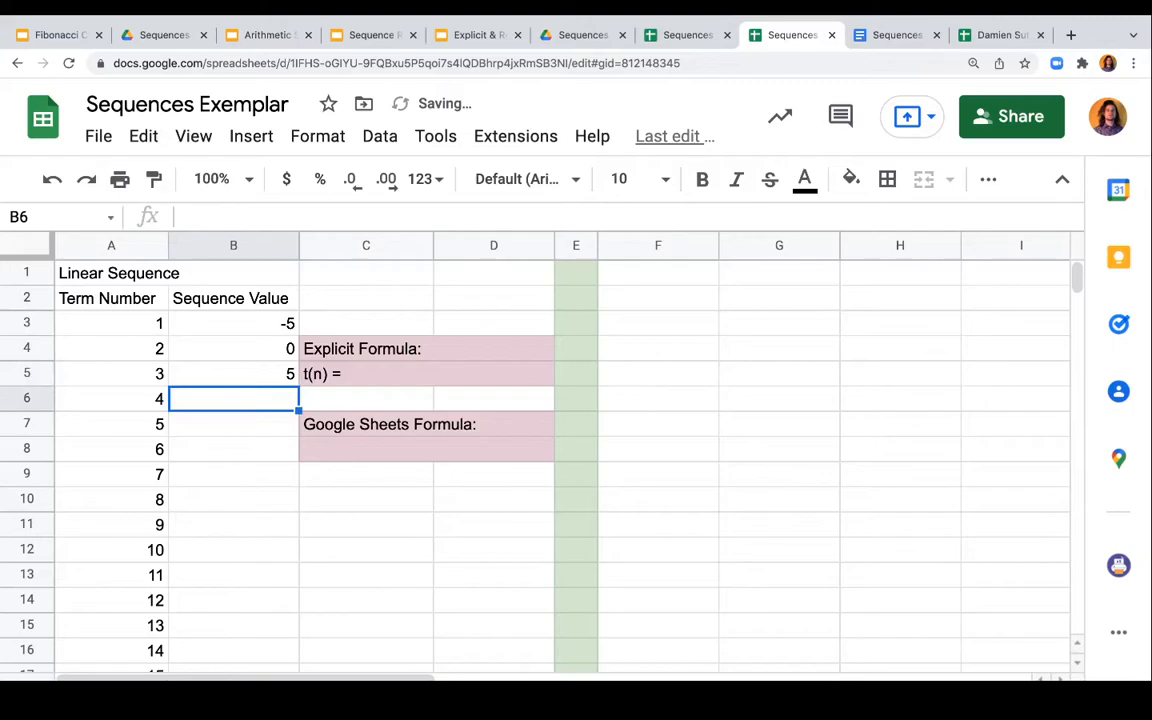
Enter 10, 15 and 20 as the fourth to sixth sequence values in B6:B8.
text(10)
key(Return)
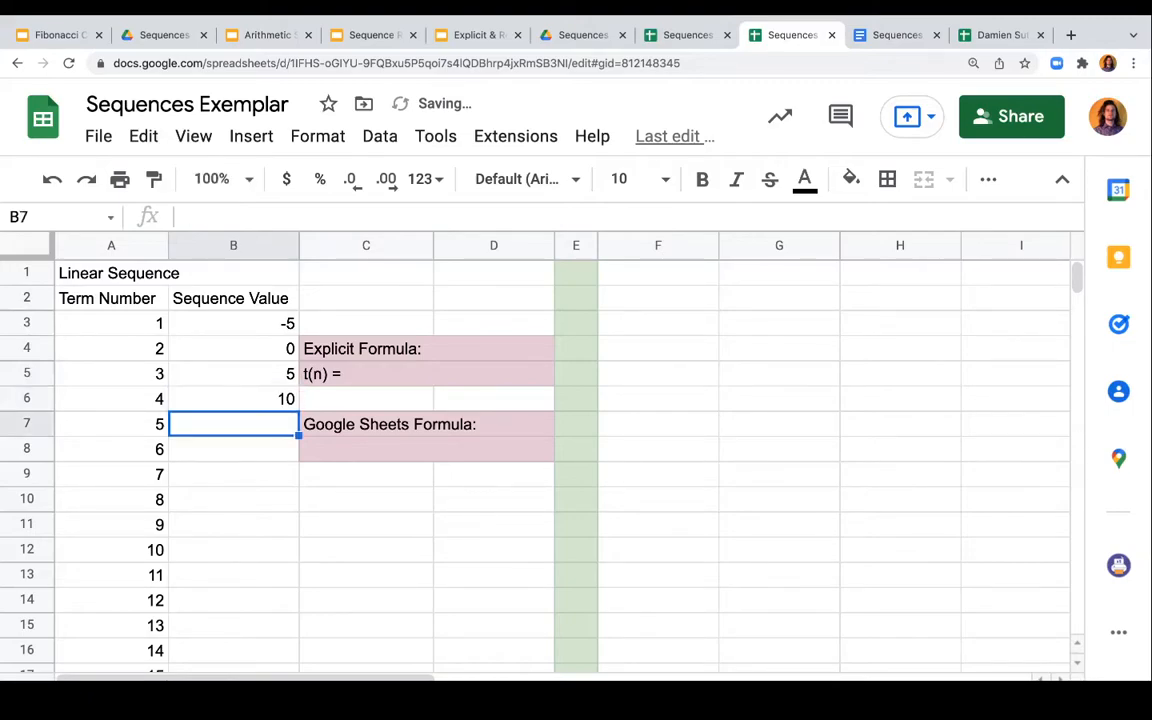
text(15)
key(Return)
text(20)
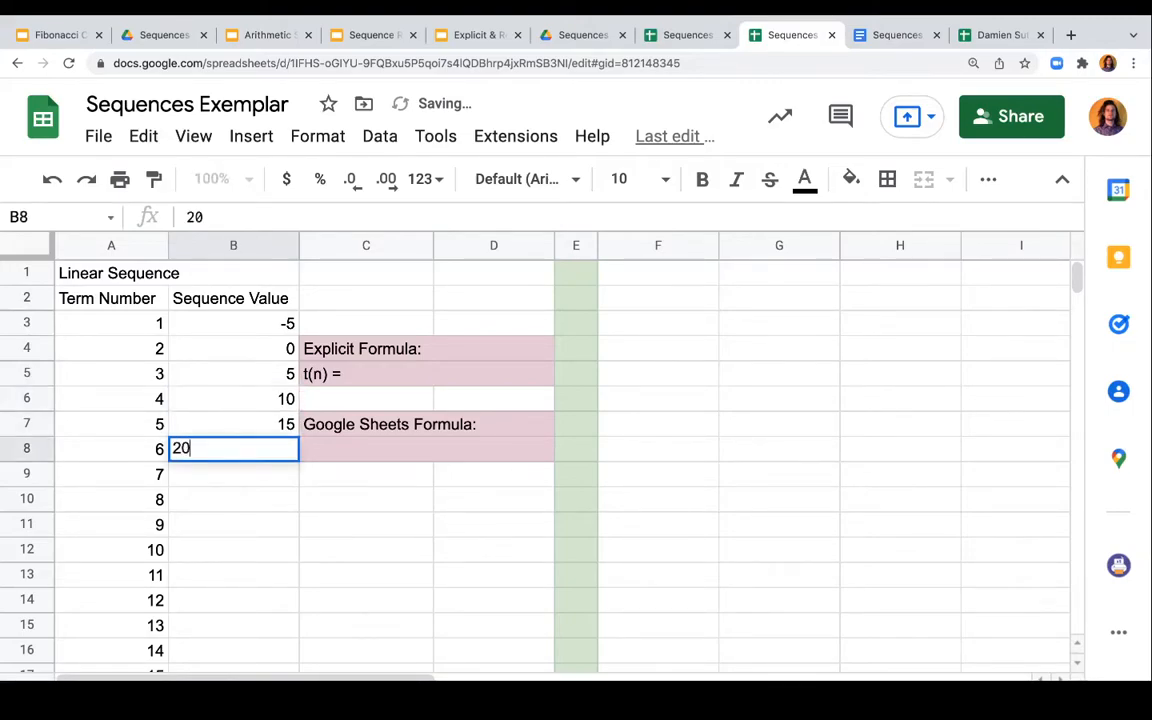
key(Return)
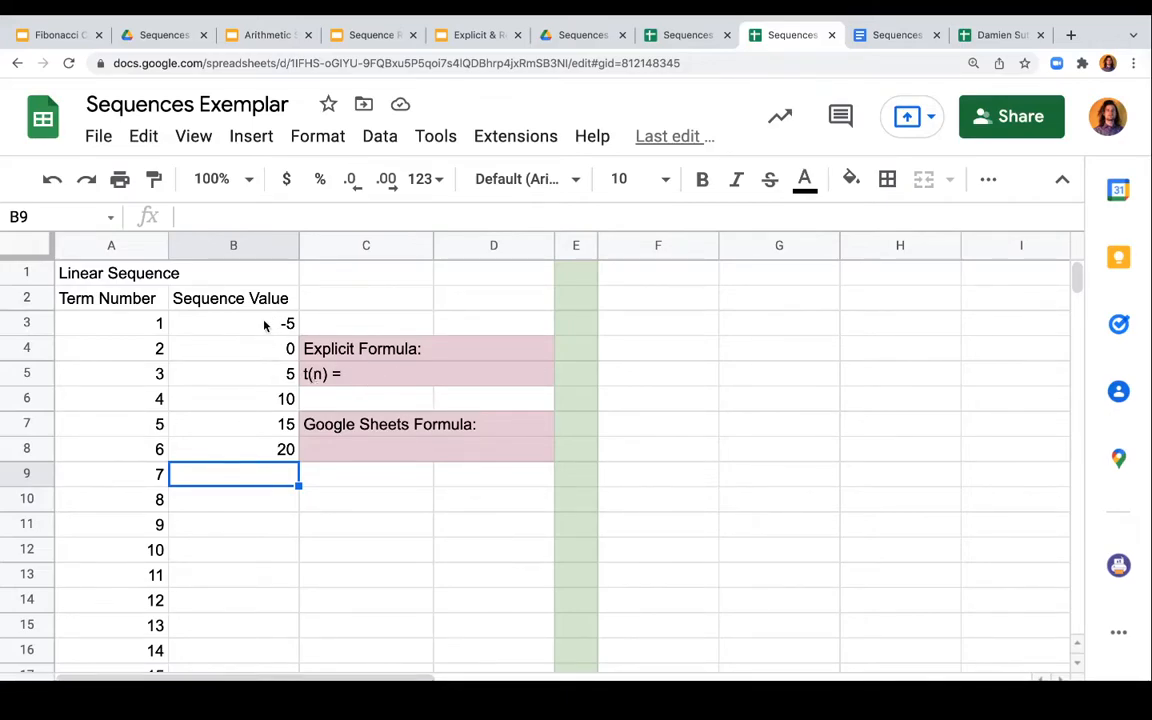
Examine the sequence values in B3:B8 one by one to work out the expression for the Explicit Formula cell.
click(368, 374)
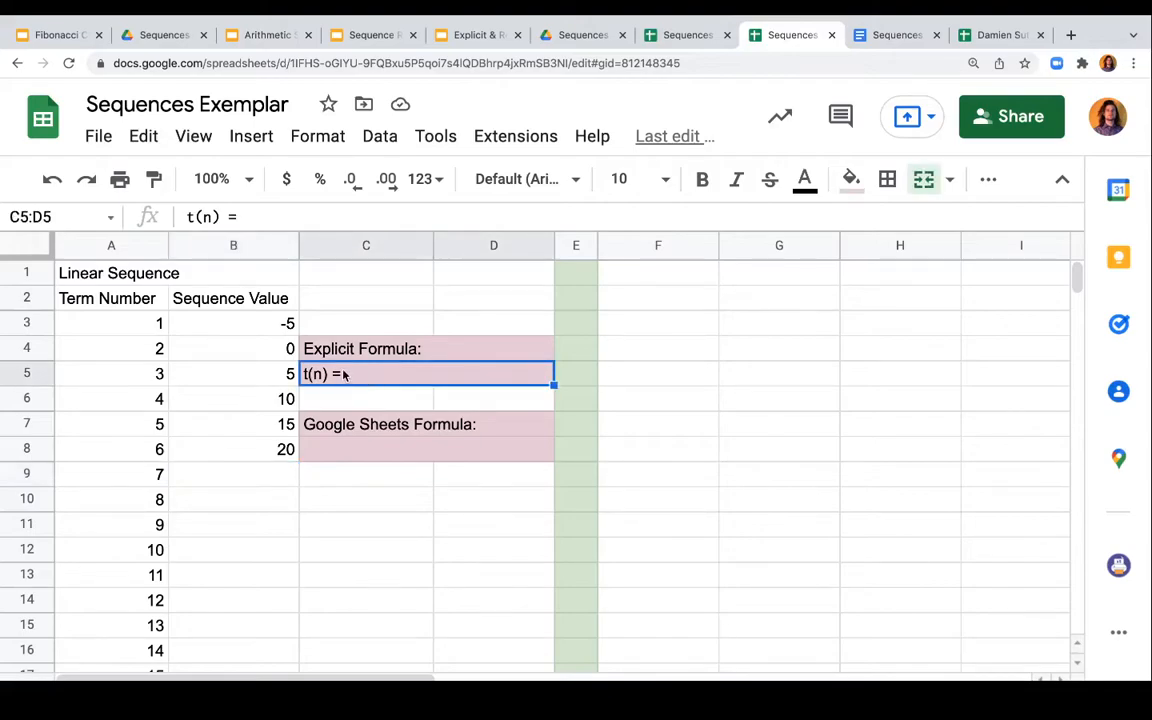
double_click(345, 372)
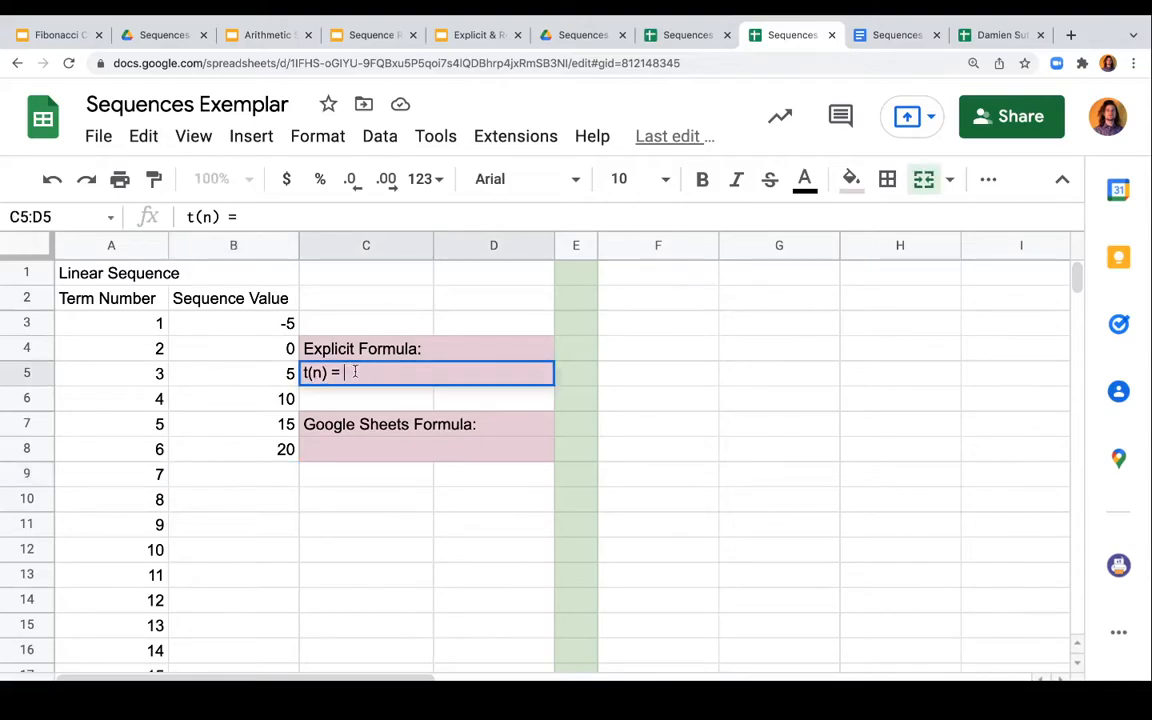
click(248, 328)
click(247, 355)
click(244, 379)
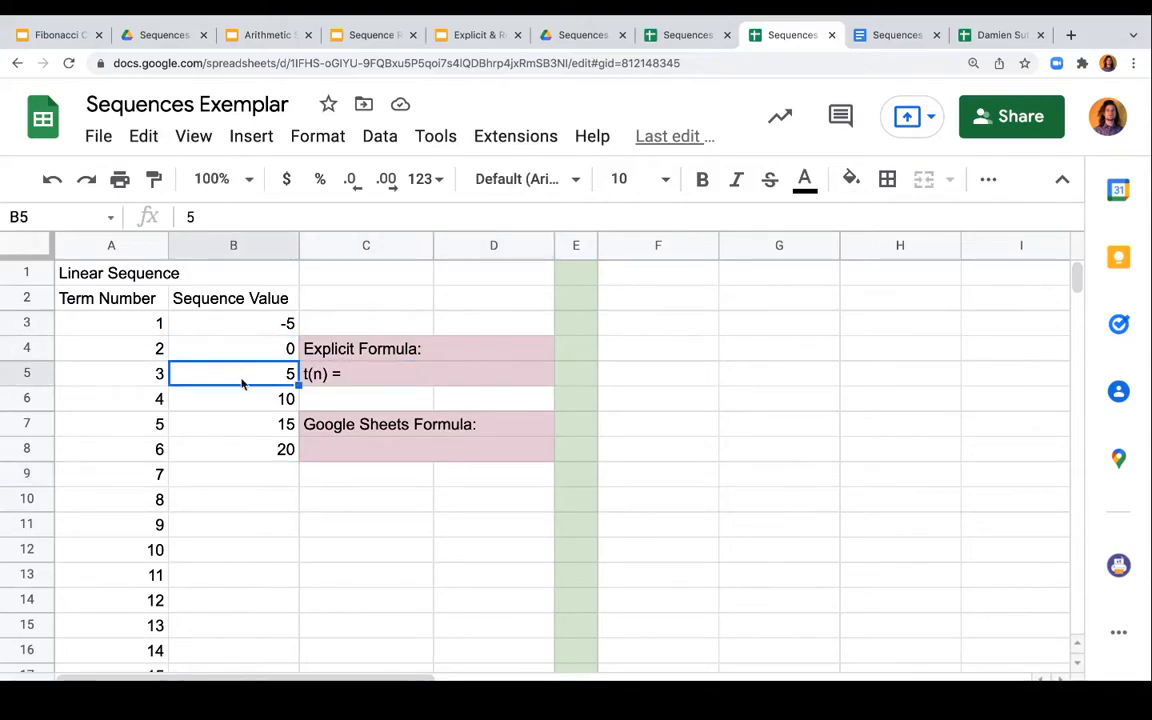
click(240, 401)
click(237, 430)
click(237, 451)
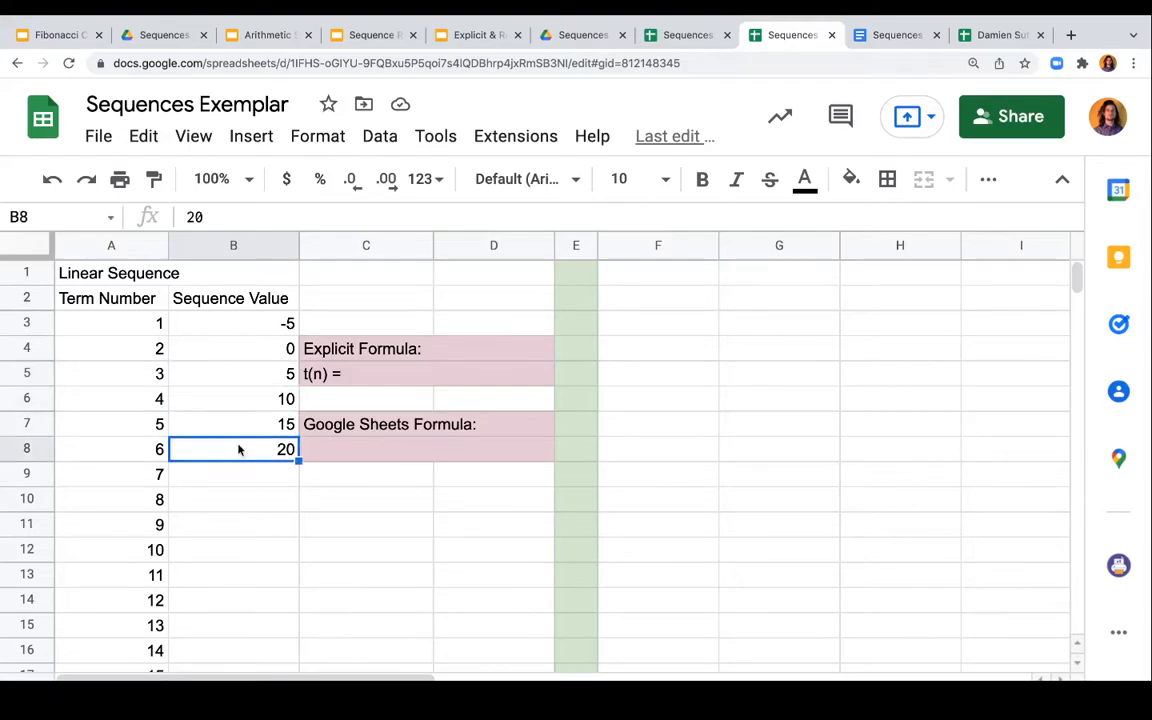
Complete the Explicit Formula cell so it reads t(n) = 5n - 10.
click(375, 366)
double_click(362, 375)
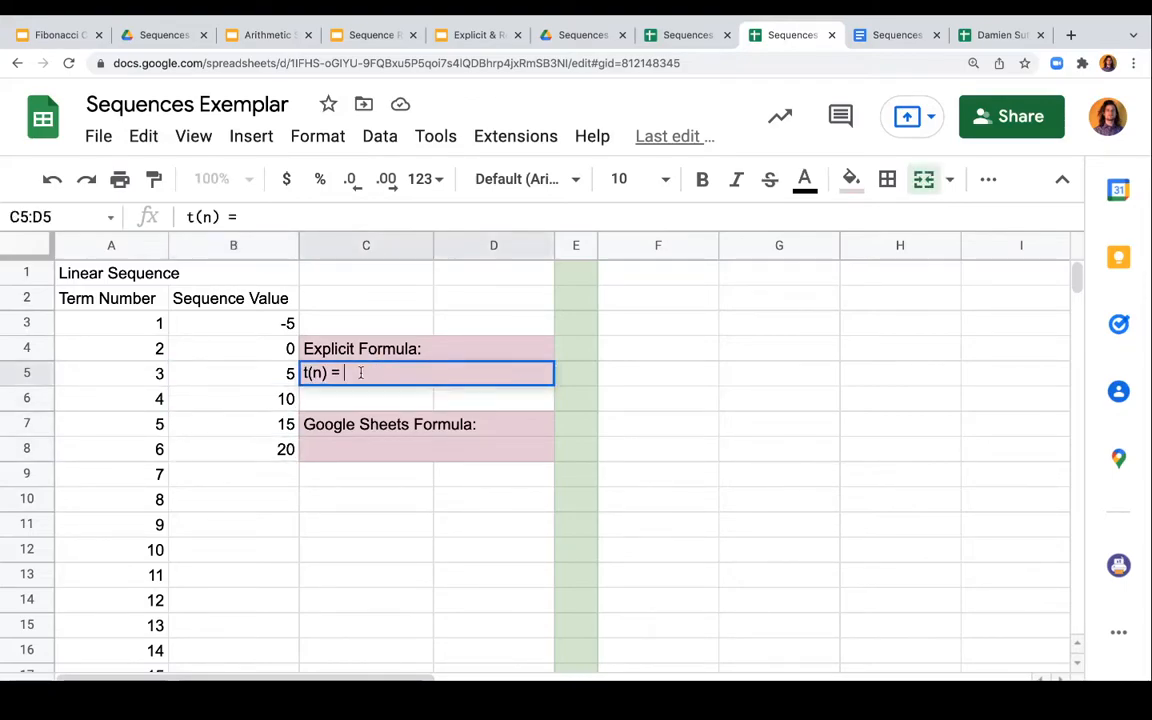
text(5)
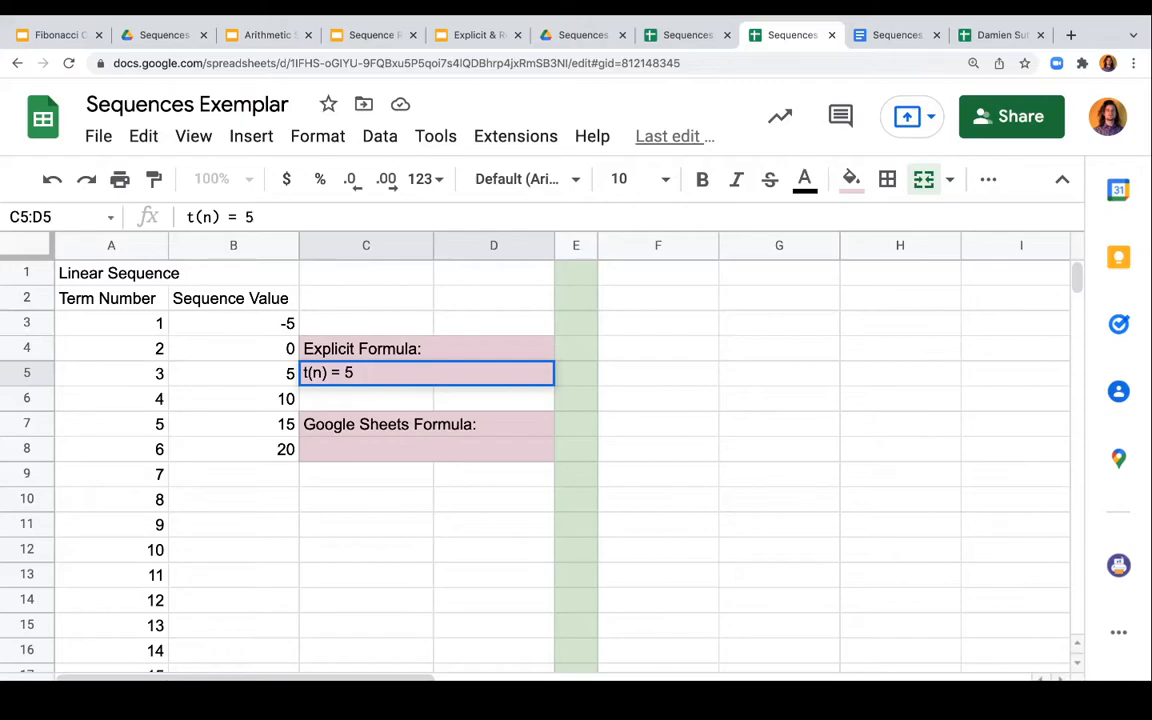
text(n)
text(-)
text( `0)
key(BackSpace)
text(10)
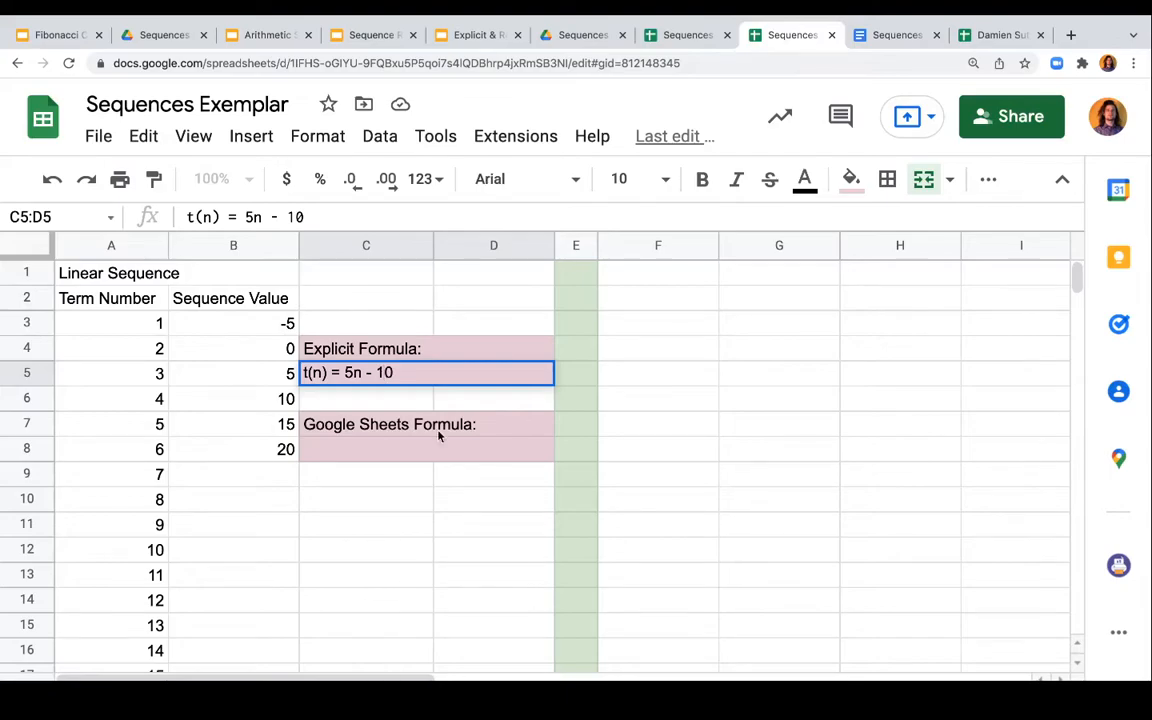
click(391, 449)
click(416, 373)
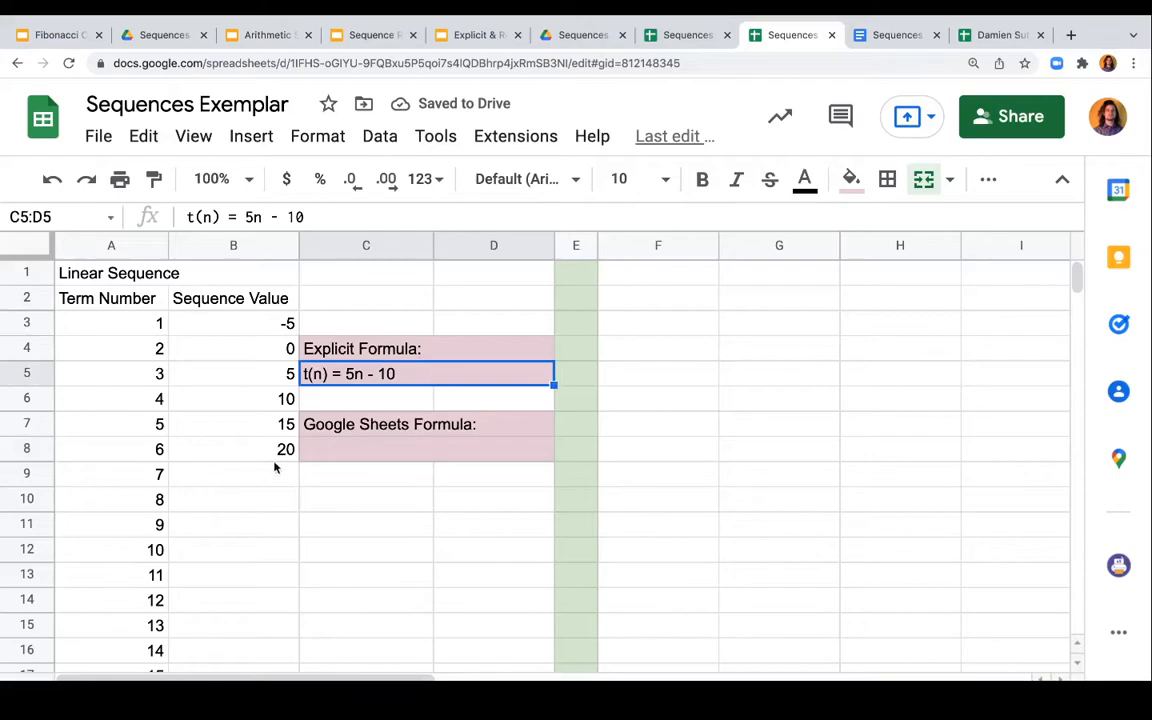
Enter the formula =5*A9-10 for term 7 in B9, referencing its term number, and reject the suggested autofill.
click(244, 479)
click(124, 484)
click(231, 481)
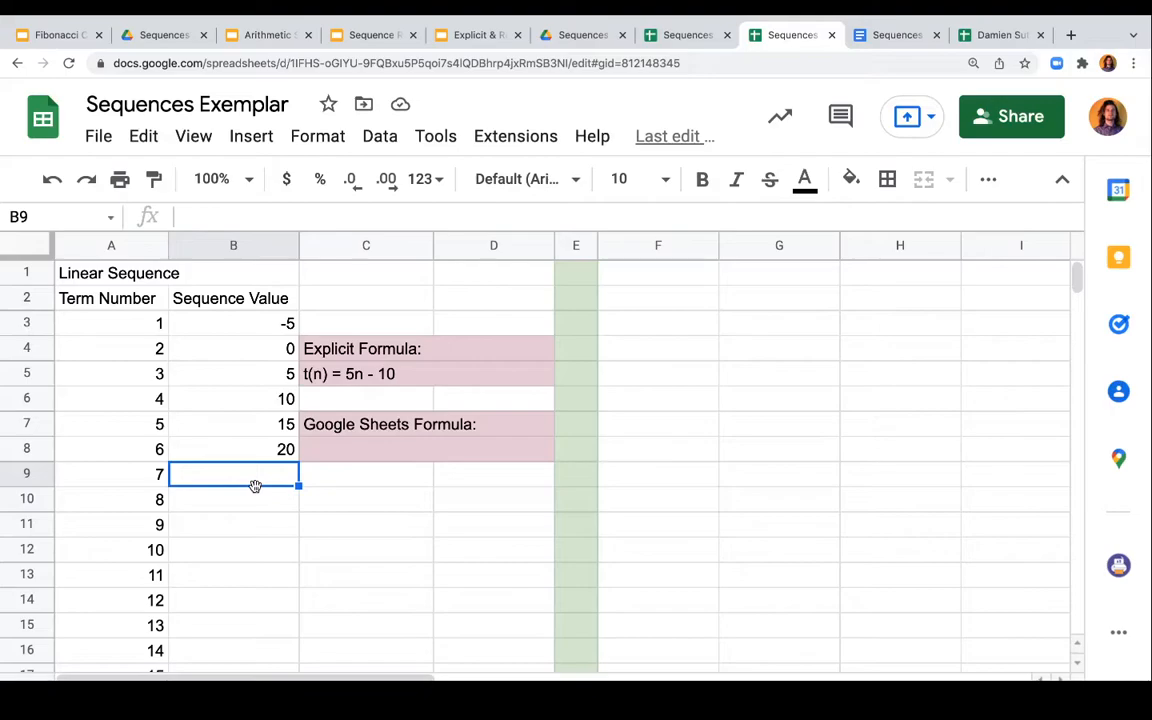
text(=)
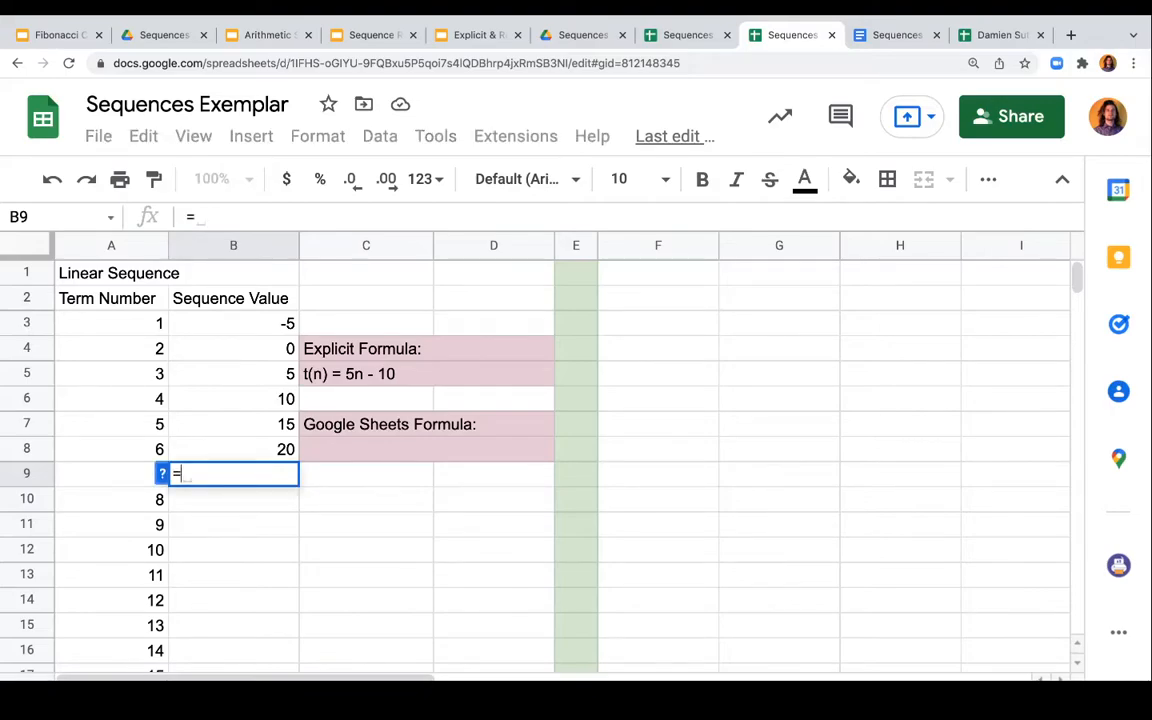
text(5*)
click(106, 482)
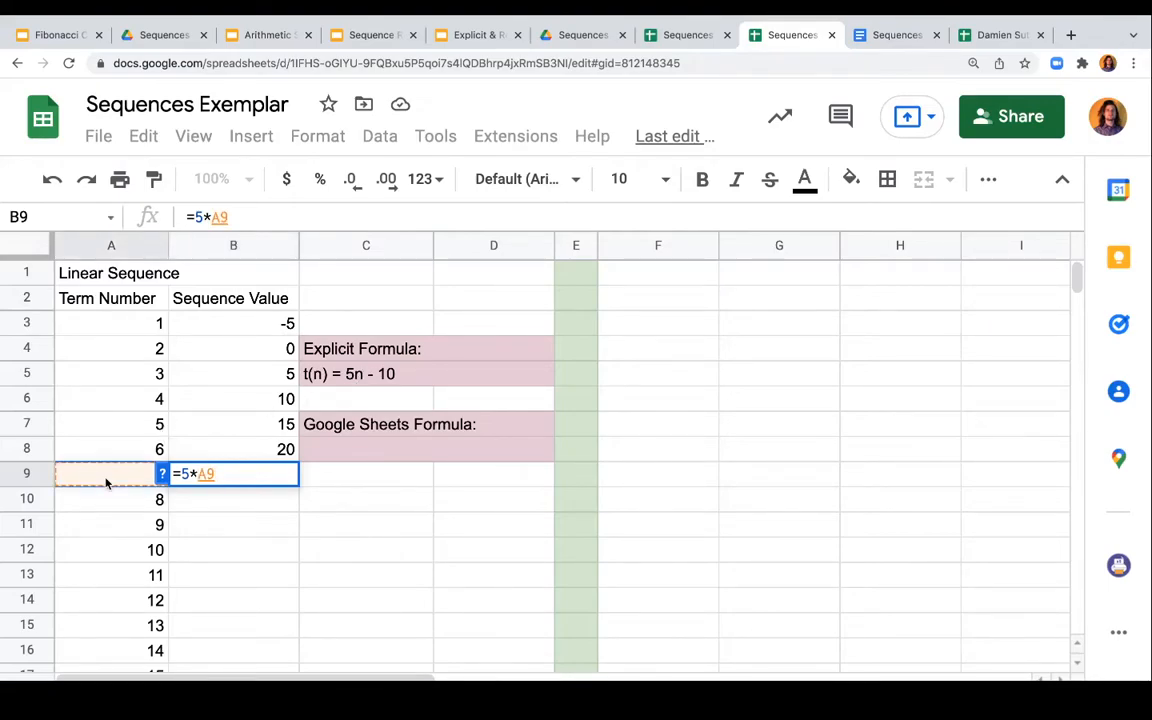
text(-10)
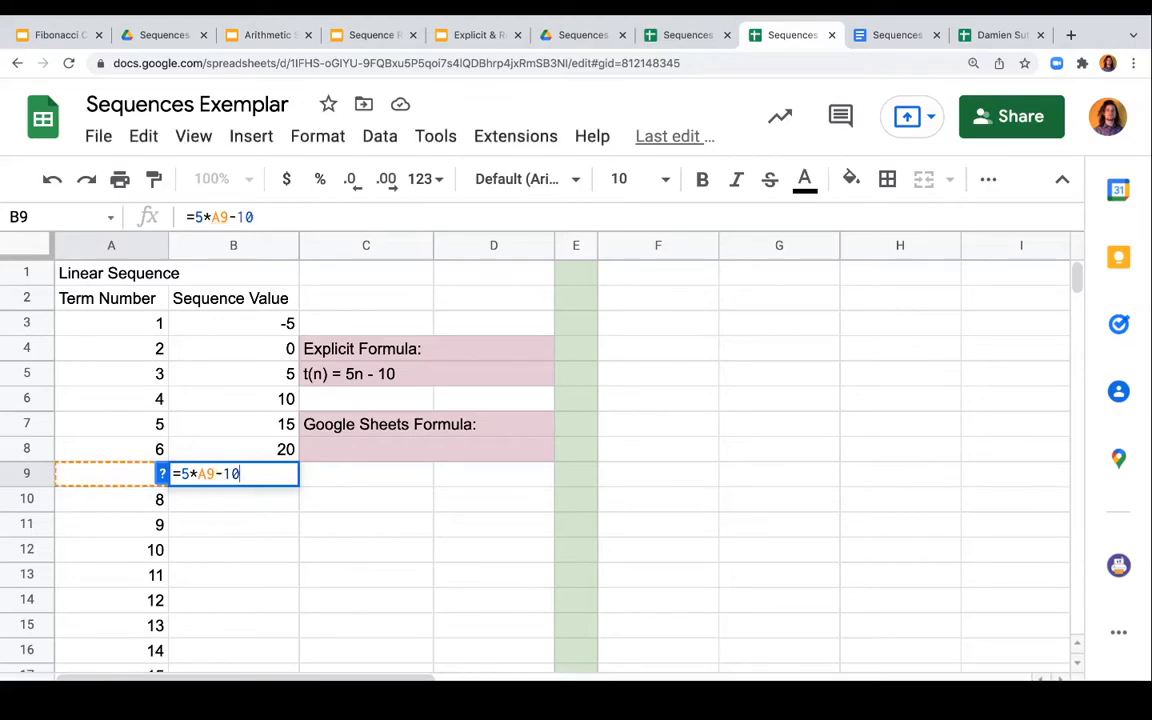
key(Return)
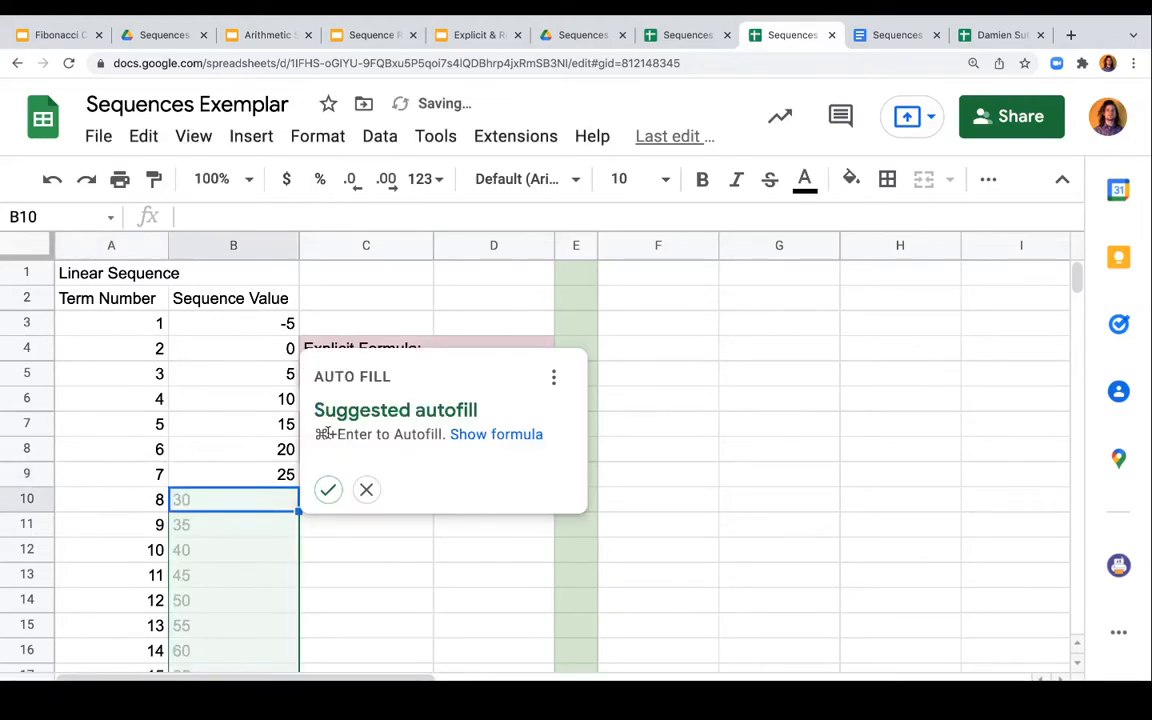
click(366, 489)
Copy the formula from B9 into the remaining Sequence Value cells B10:B111.
click(267, 476)
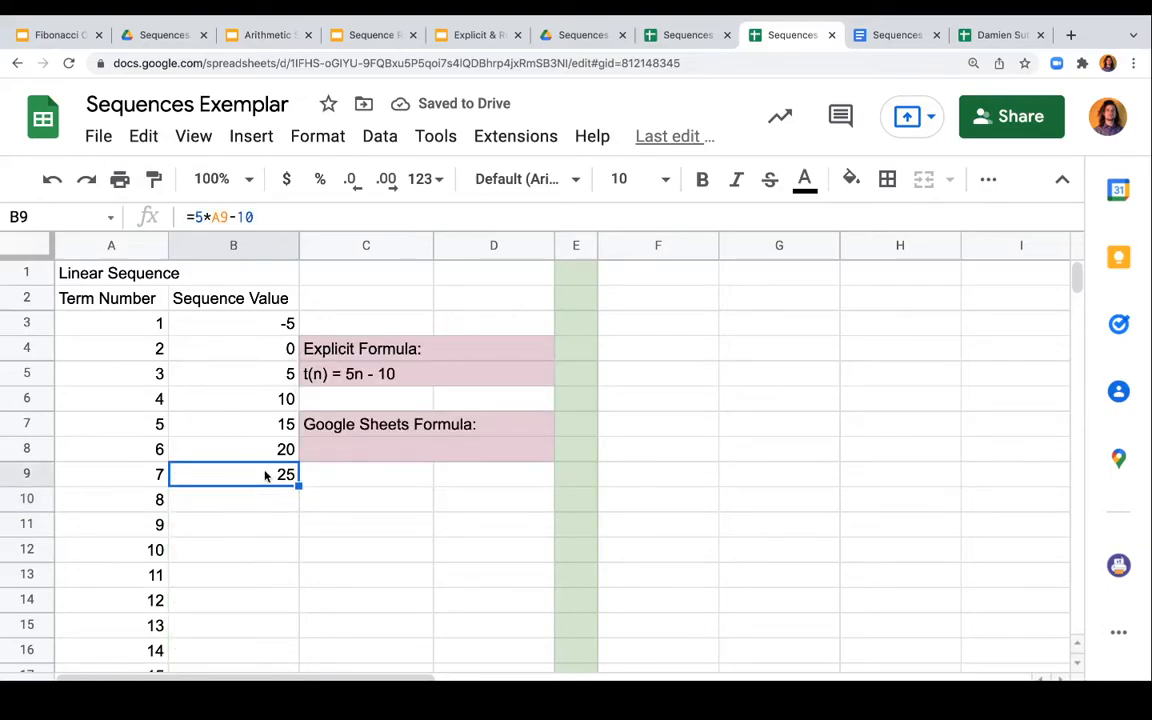
drag(244, 504, 211, 460)
key(ctrl+v)
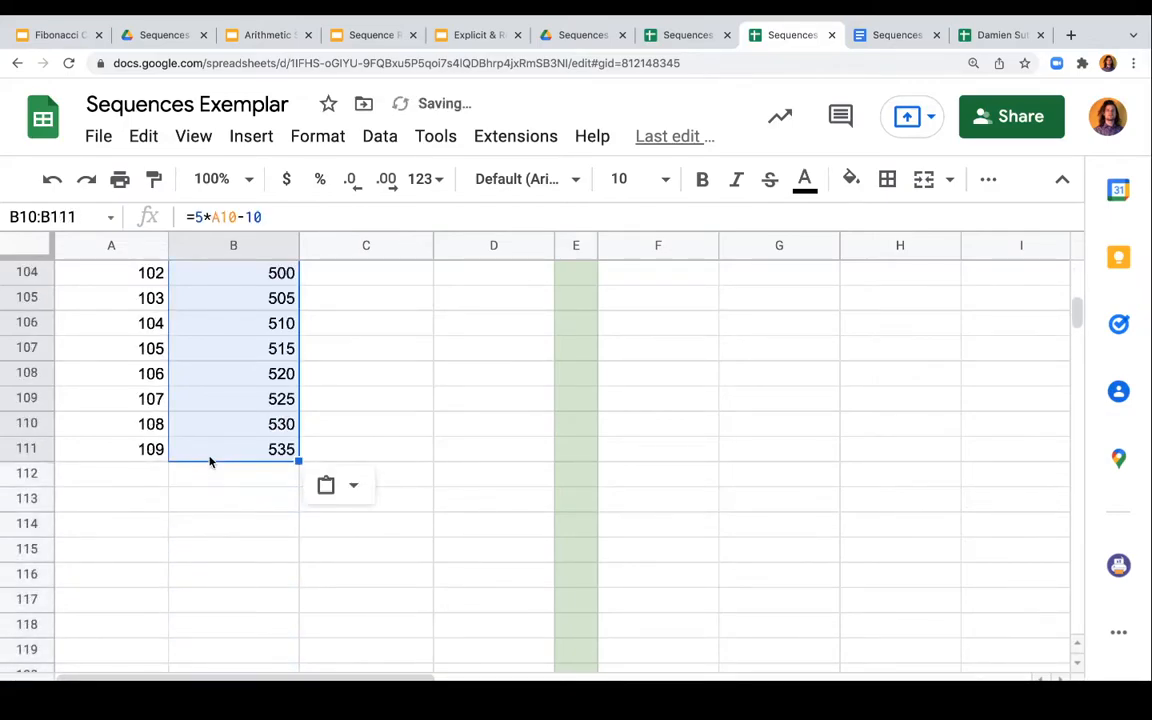
Inspect the copied formulas at several terms down the Sequence Value column, such as B91 and B28, and return to the top.
click(255, 511)
scroll(255, 511, up, 20)
scroll(255, 511, down, 20)
scroll(255, 511, down, 7)
scroll(255, 511, up, 8)
scroll(255, 511, down, 12)
scroll(255, 511, up, 5)
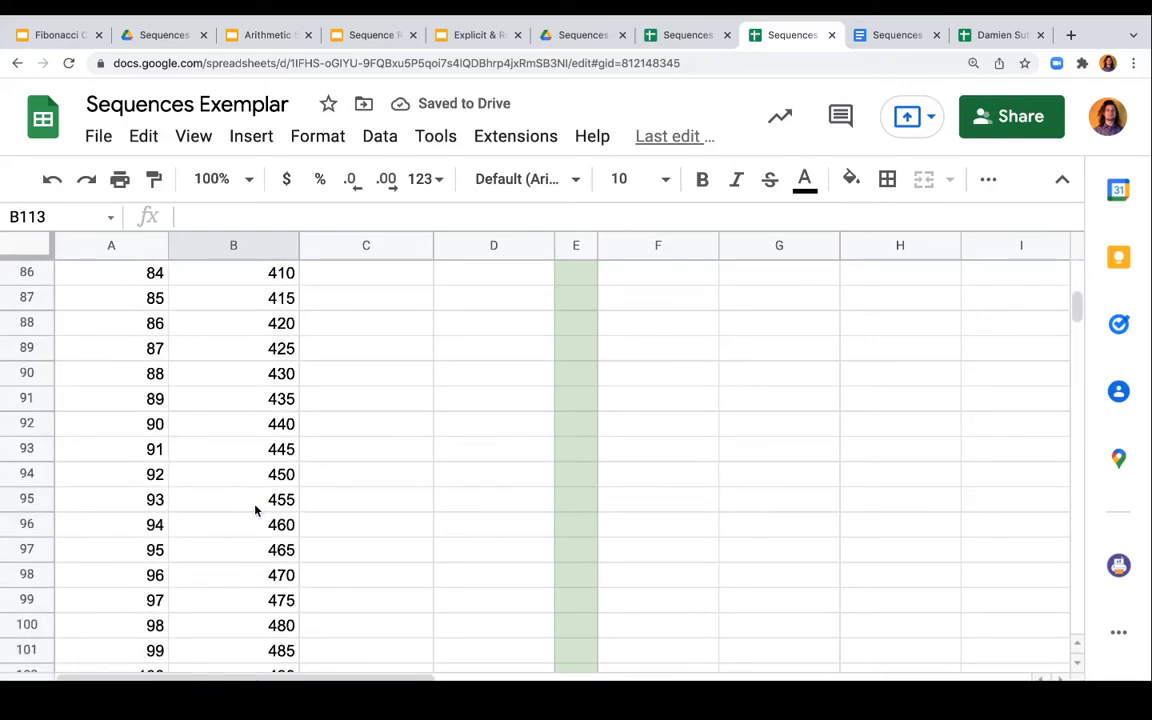
click(242, 430)
click(229, 402)
click(225, 432)
click(226, 404)
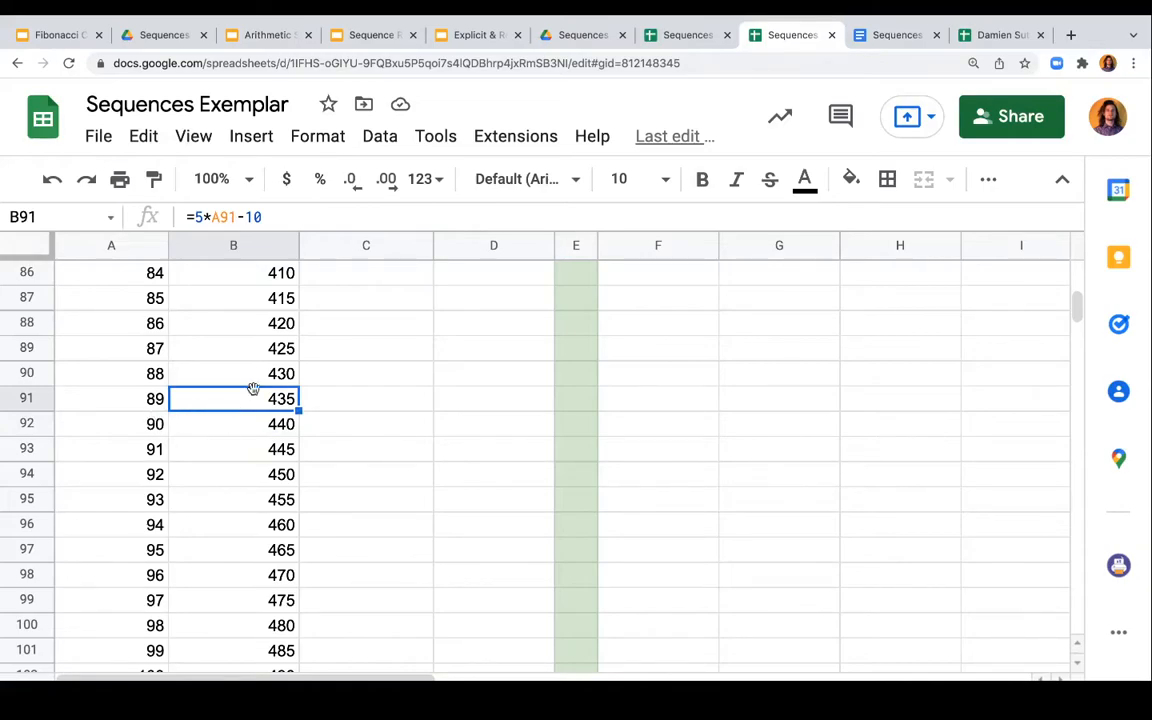
scroll(287, 401, up, 20)
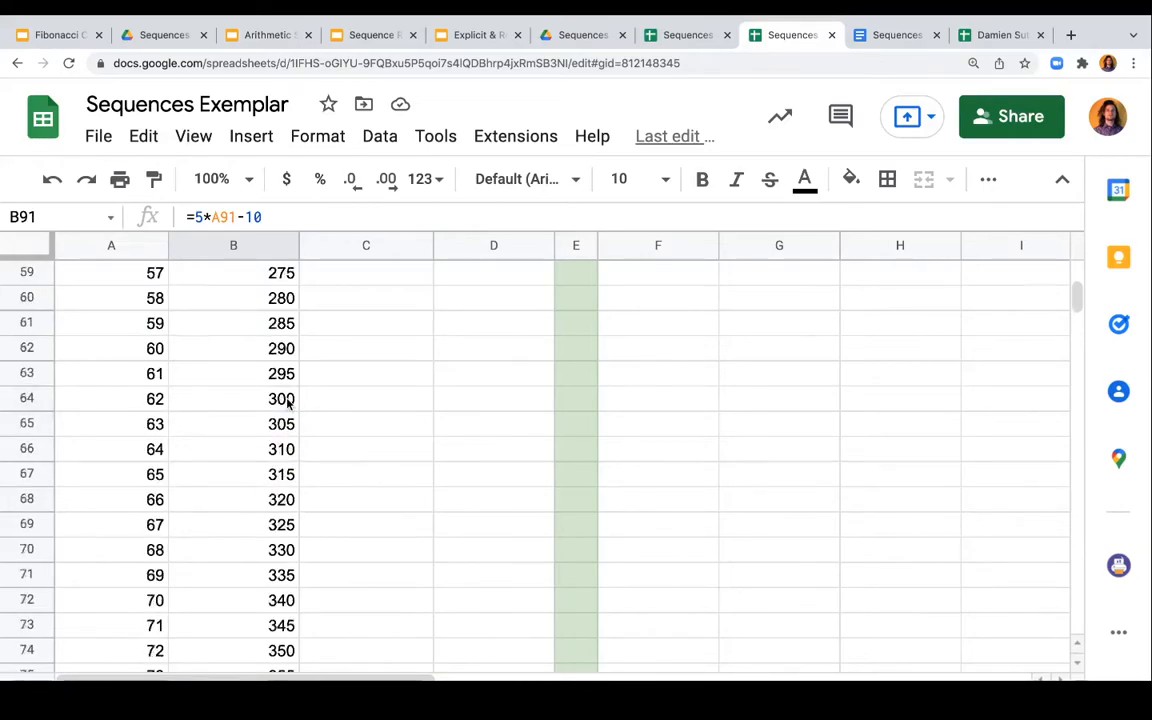
scroll(287, 401, down, 5)
click(234, 558)
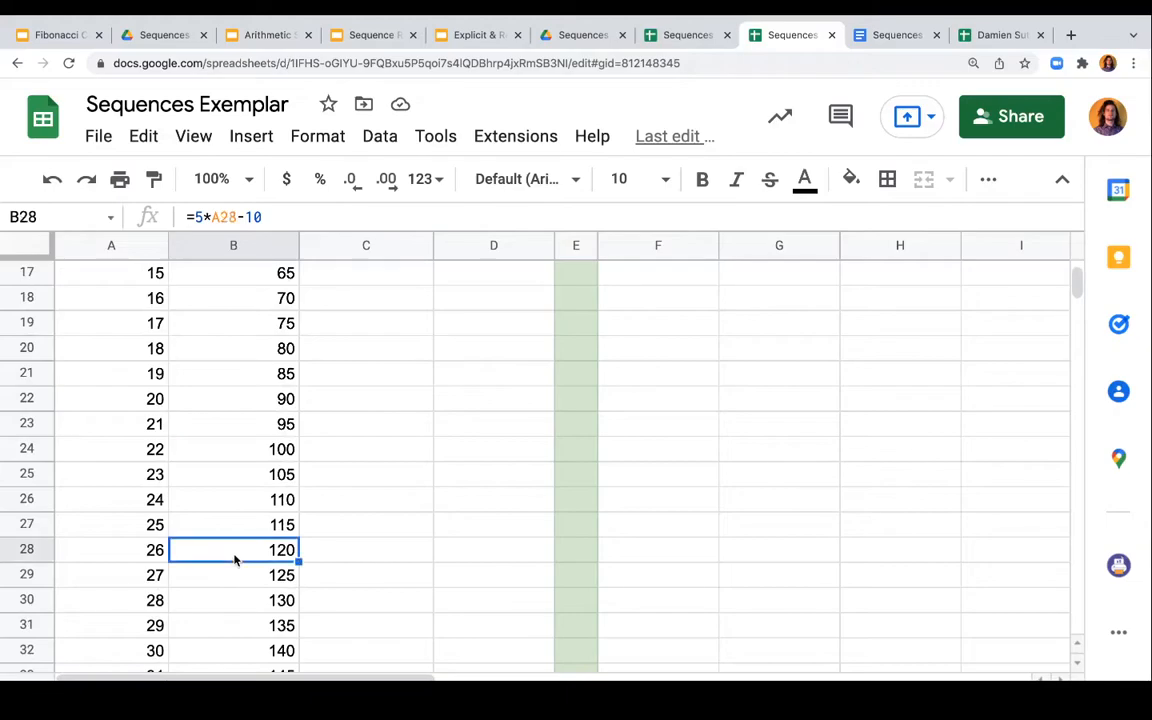
scroll(236, 557, up, 5)
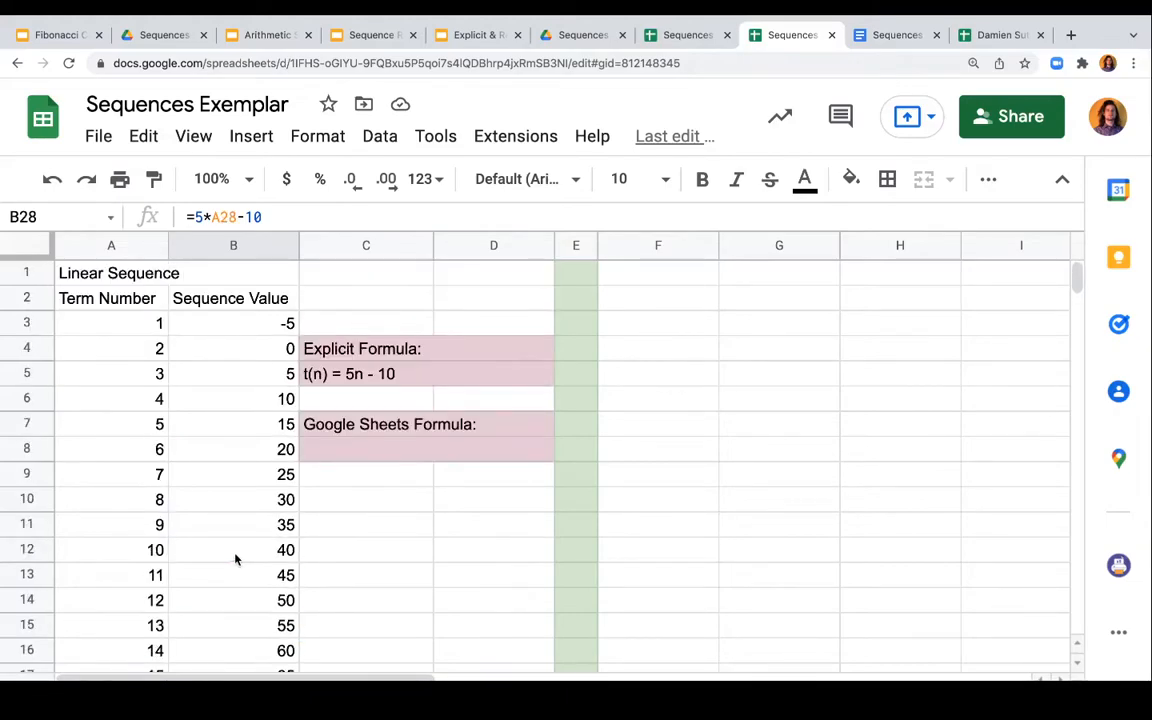
Fill in the cell under Google Sheets Formula with B13 = 5*A13 -10, checking it against the formula in B13.
click(381, 447)
double_click(381, 447)
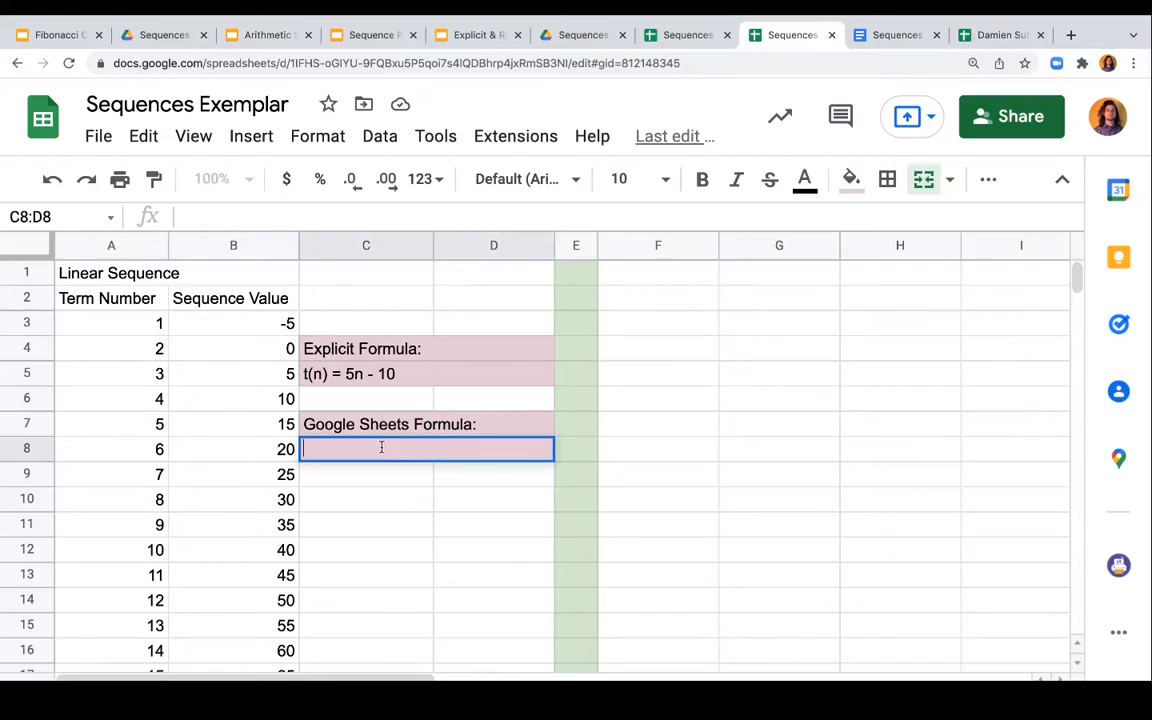
click(230, 584)
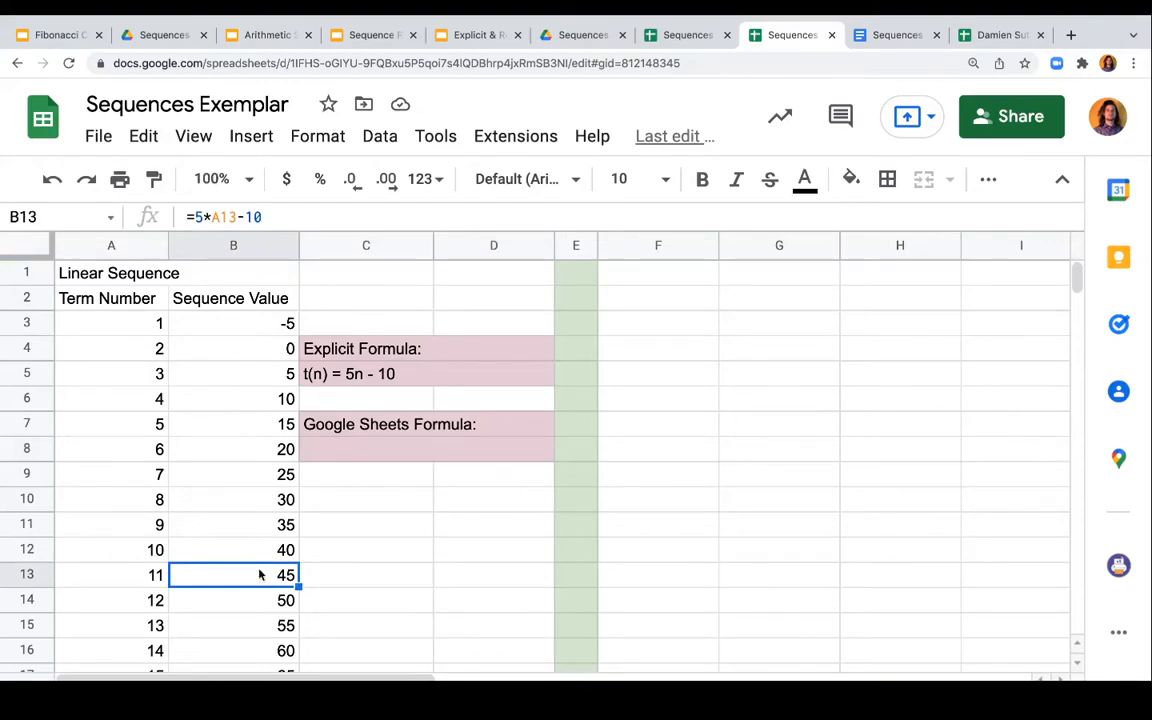
double_click(382, 447)
text(B)
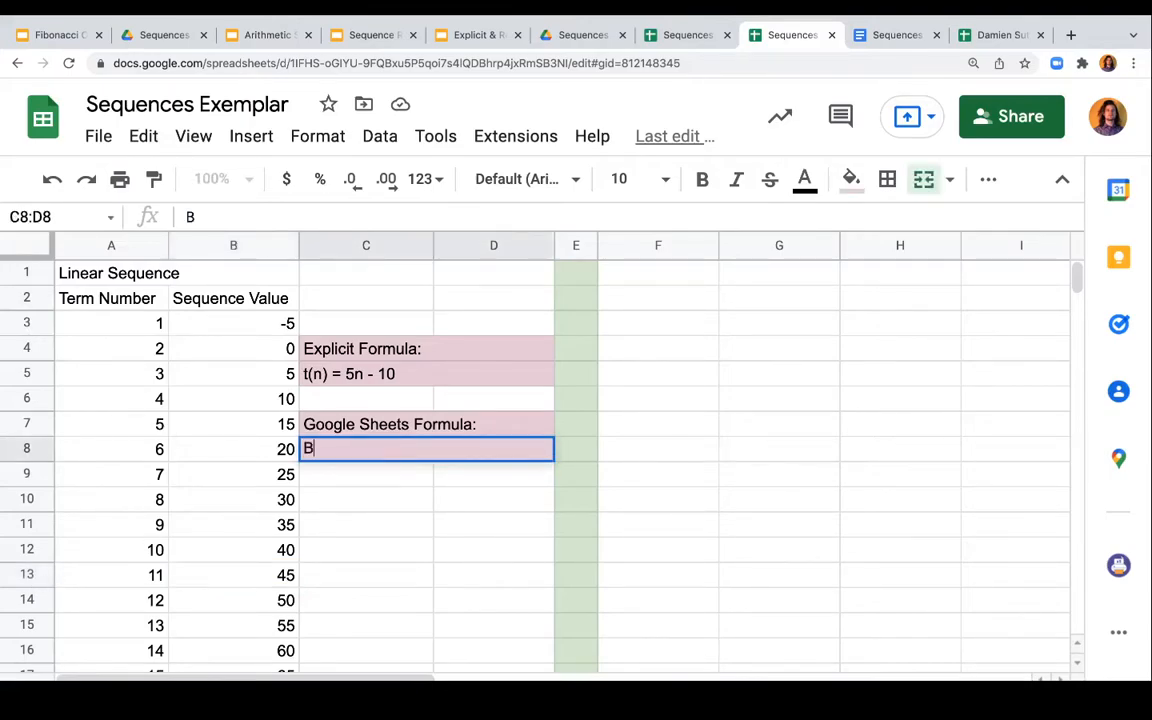
text(13 =)
click(245, 576)
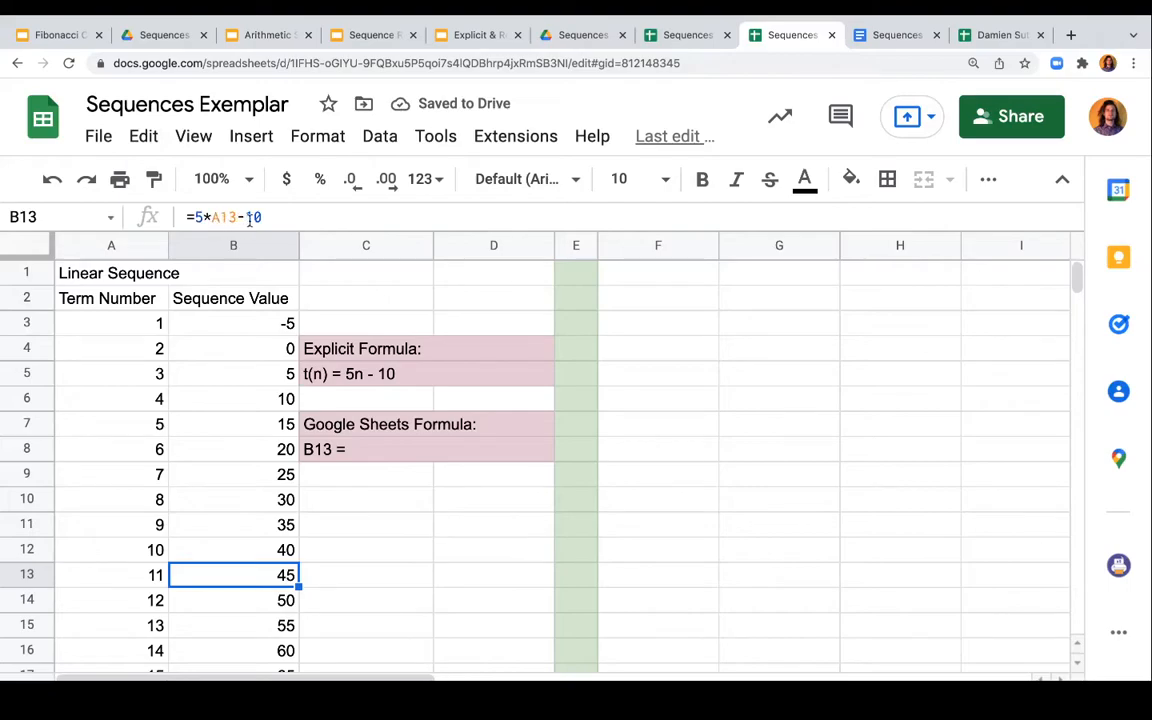
double_click(357, 448)
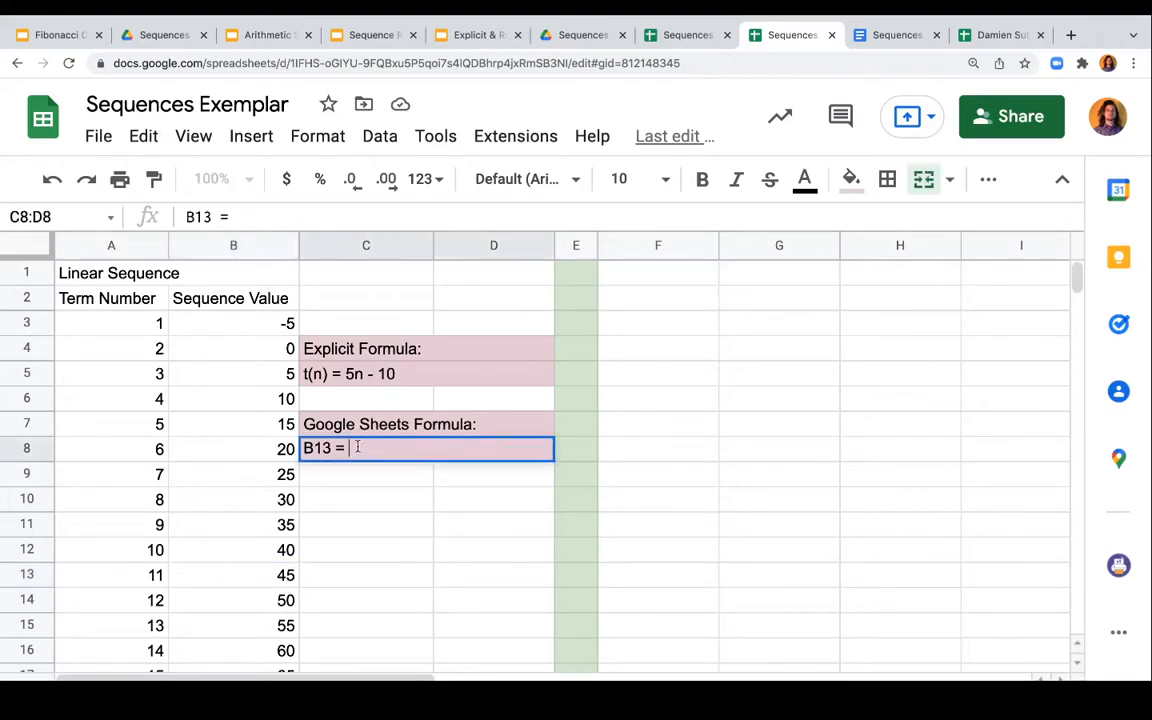
text(5*A13 -10)
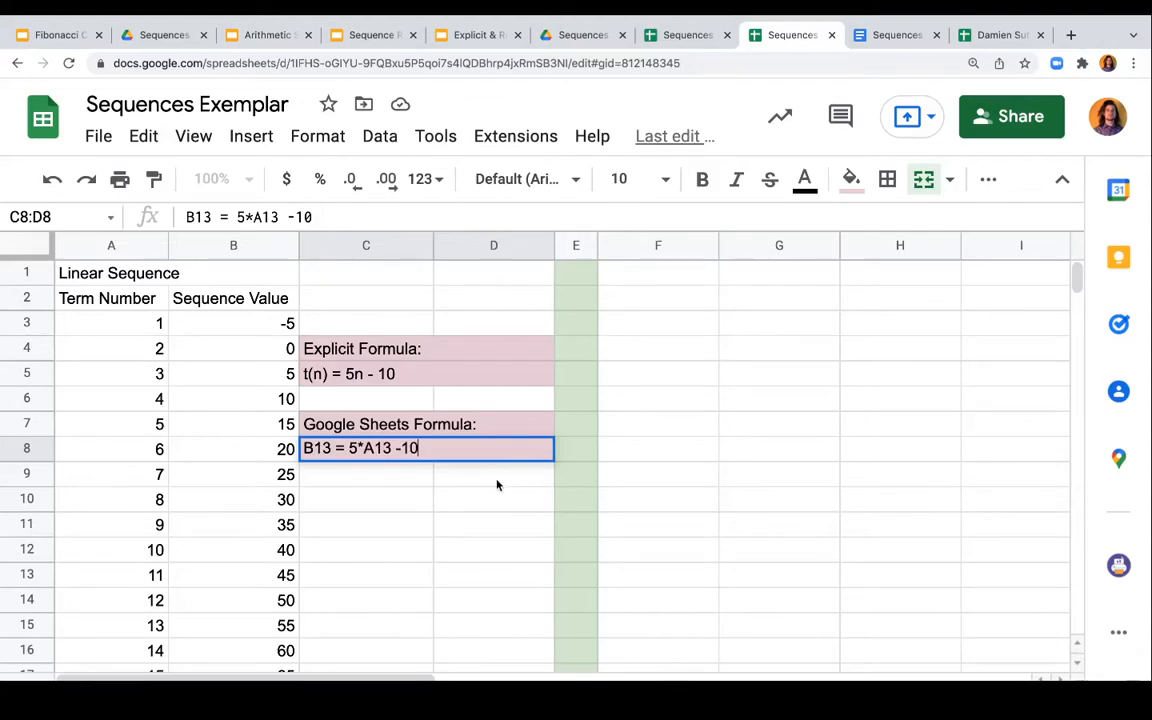
click(359, 550)
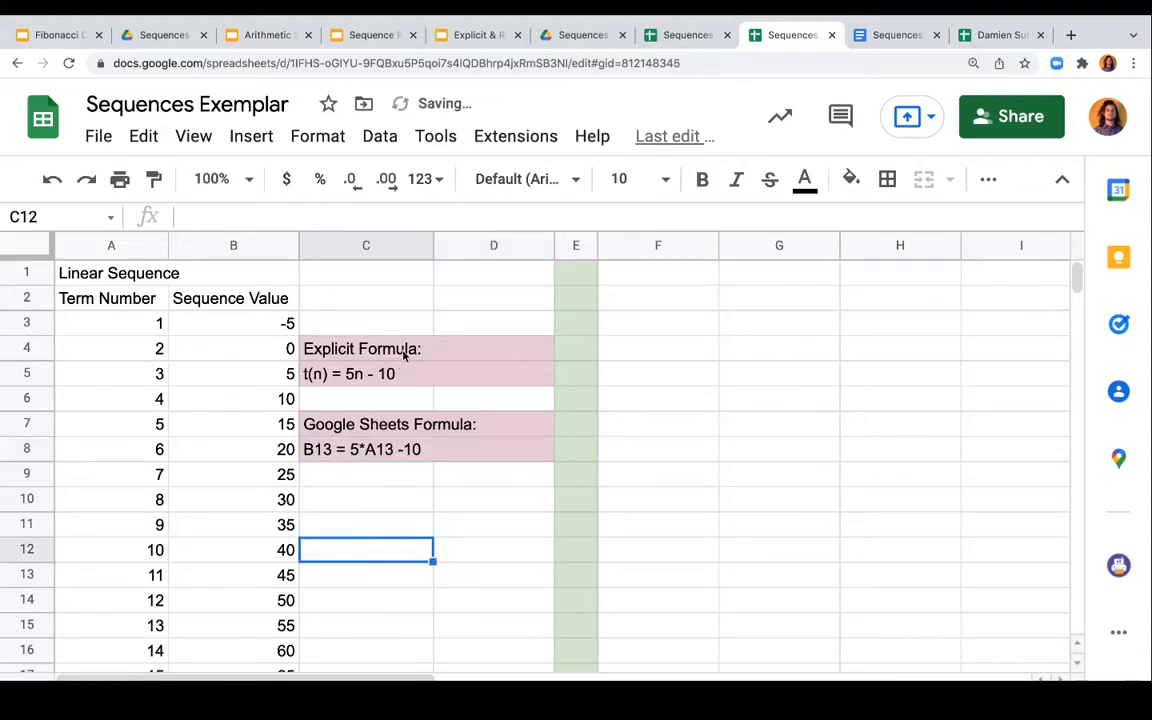
Compare the formula in B13 with the entries in the Explicit Formula and Google Sheets Formula cells.
click(245, 600)
click(229, 576)
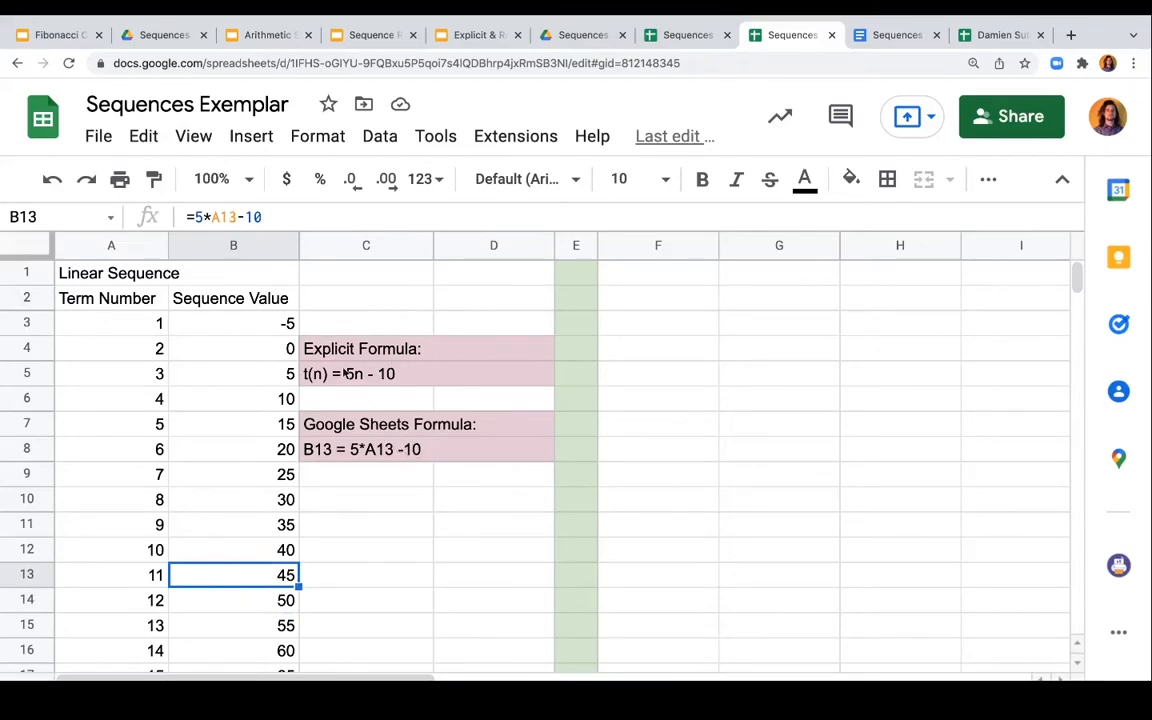
click(452, 346)
click(441, 378)
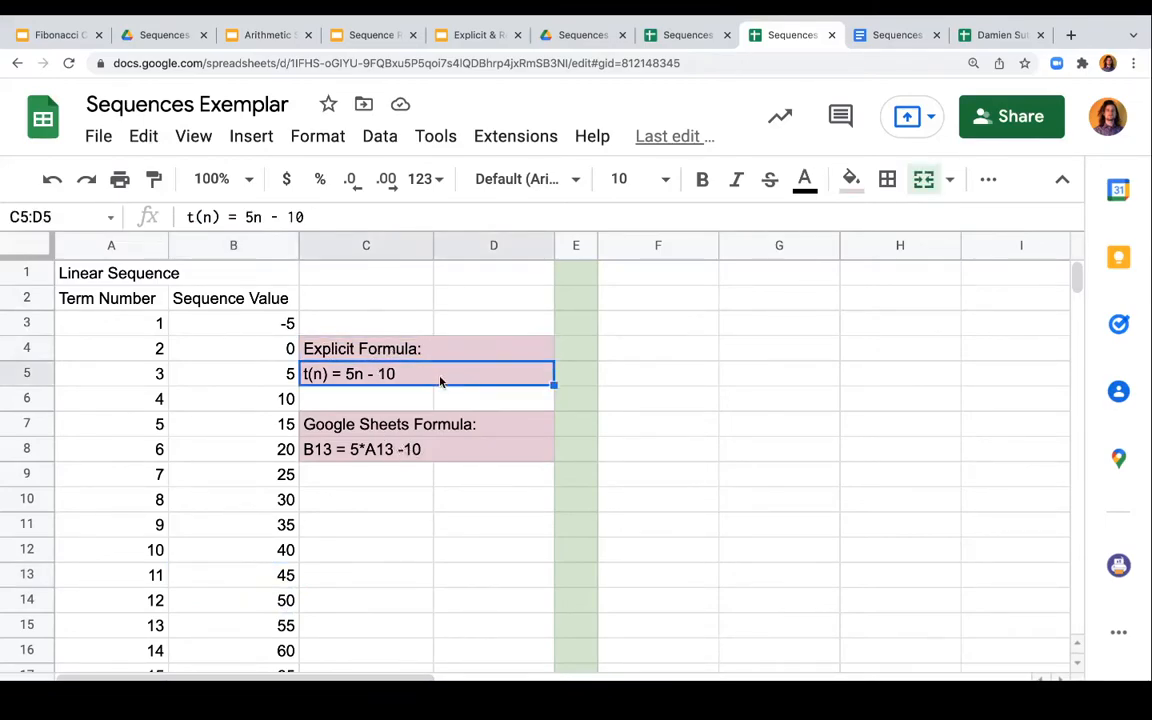
click(430, 430)
click(422, 455)
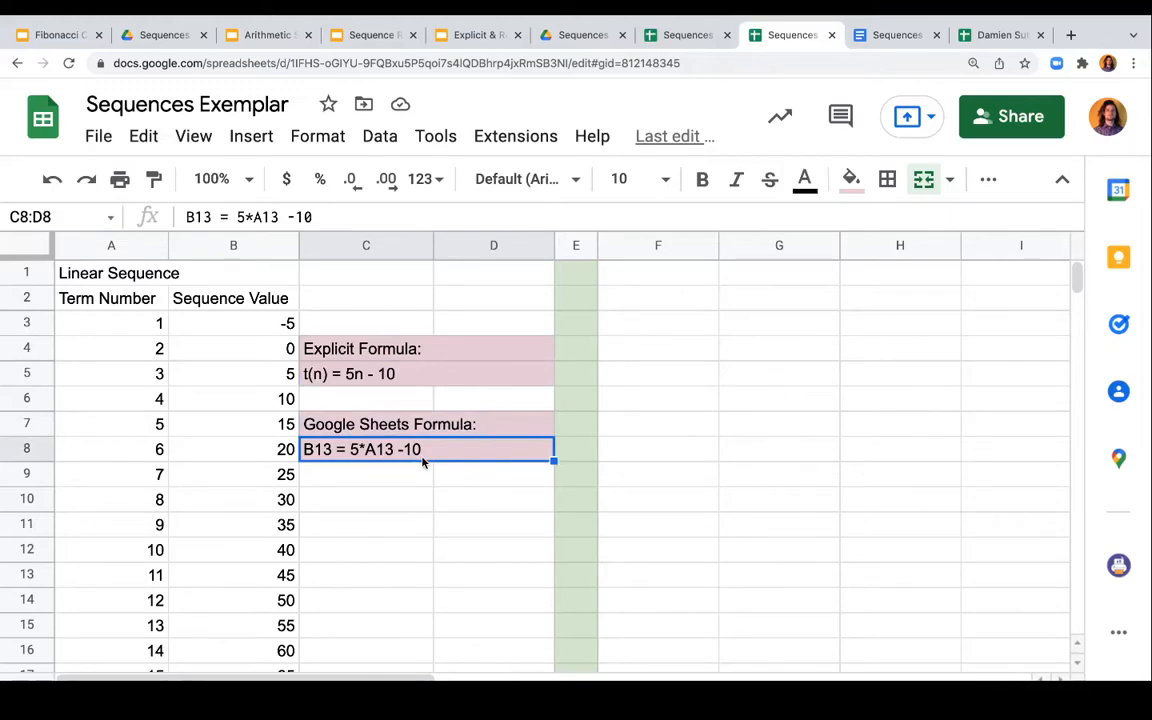
drag(401, 503, 401, 517)
click(497, 483)
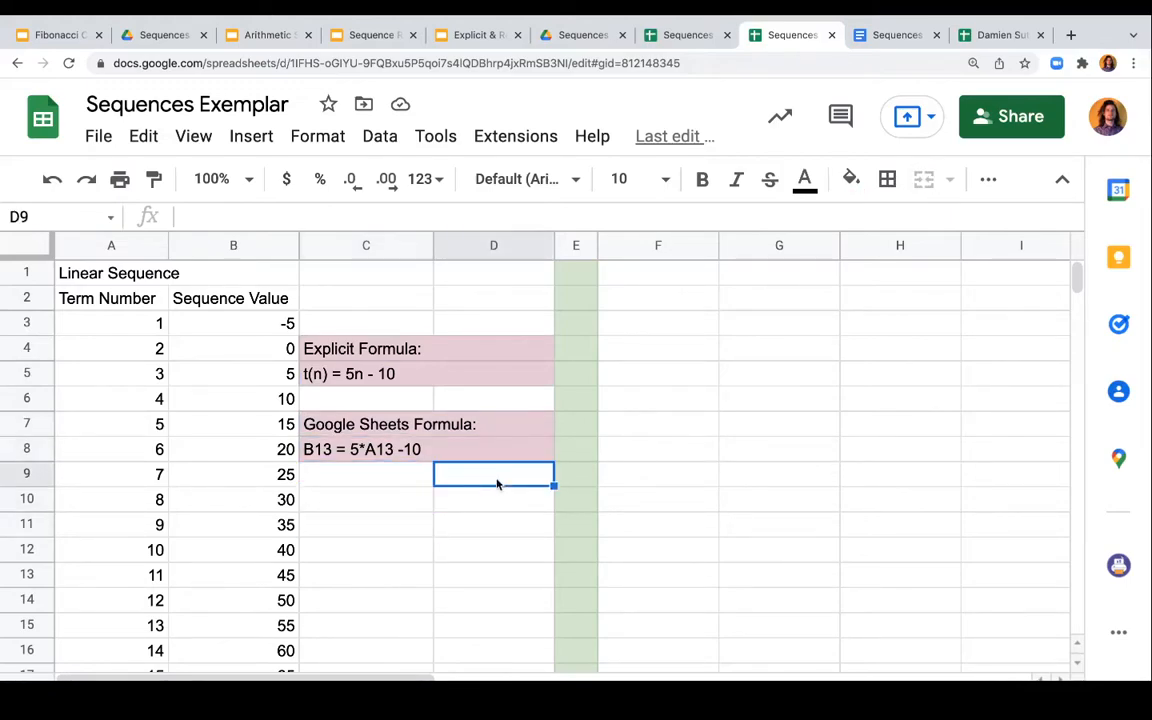
Switch to the sheet with the recursive formulas for the linear and non-linear sequences.
click(482, 697)
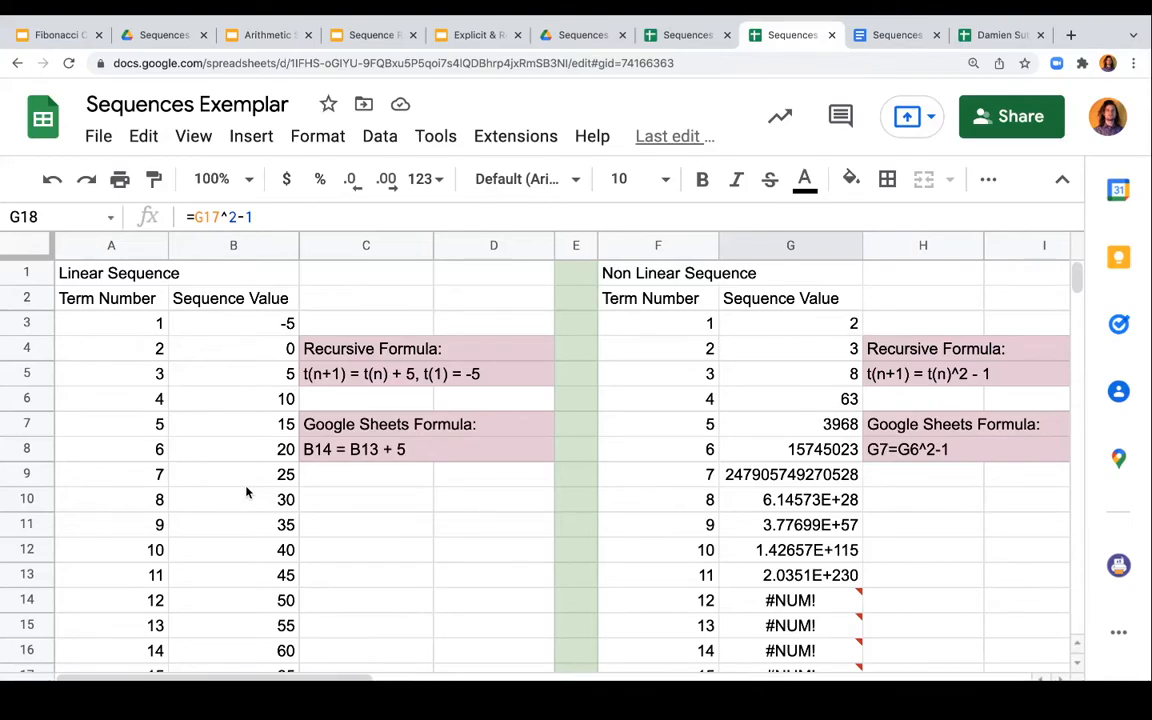
Examine the t(n+1) and t(n) parts of the linear sequence's recursive formula in C5.
click(318, 374)
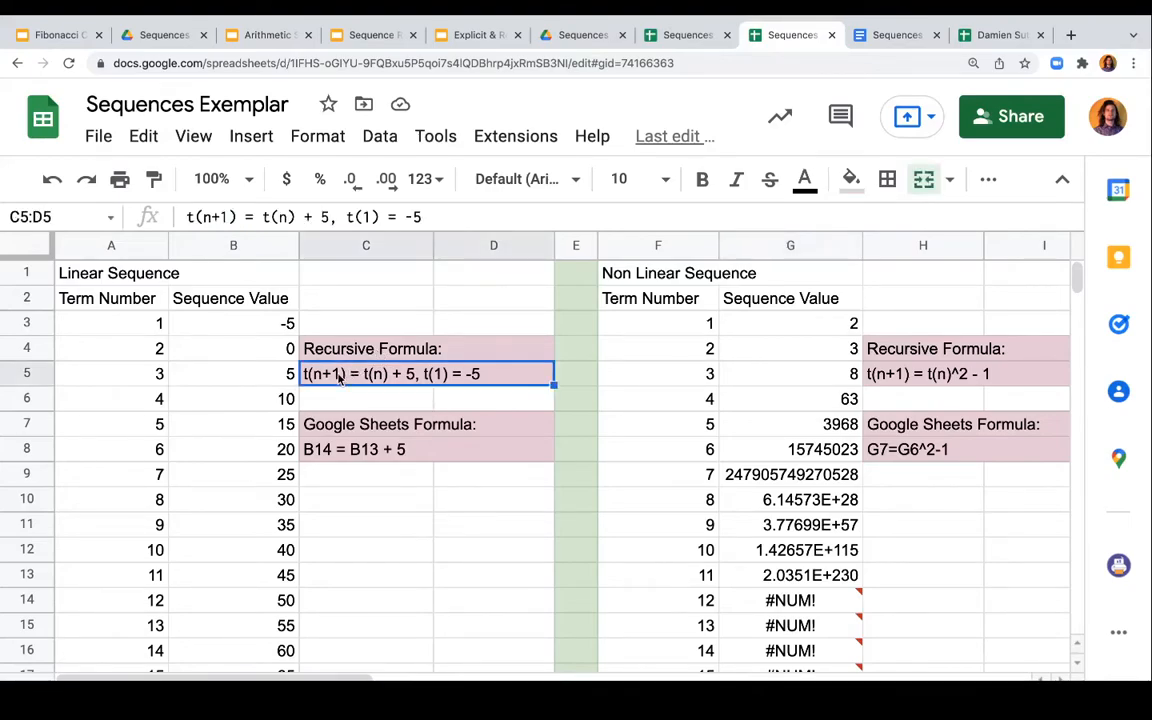
double_click(320, 375)
drag(346, 375, 302, 376)
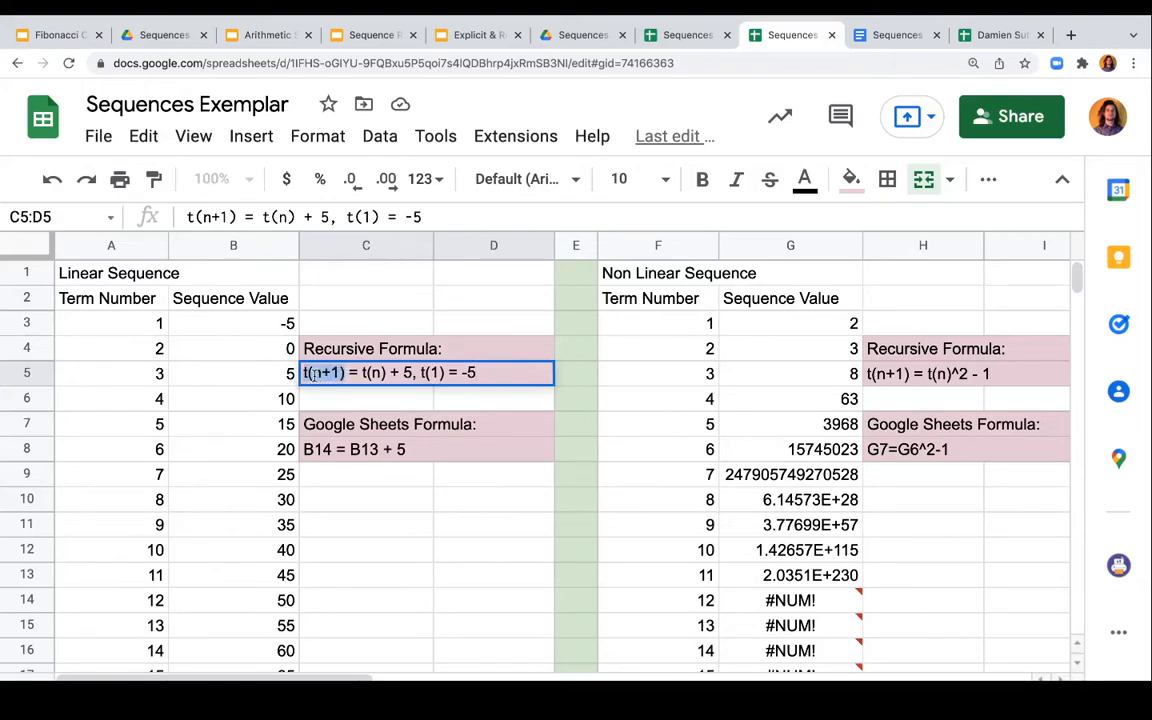
click(369, 373)
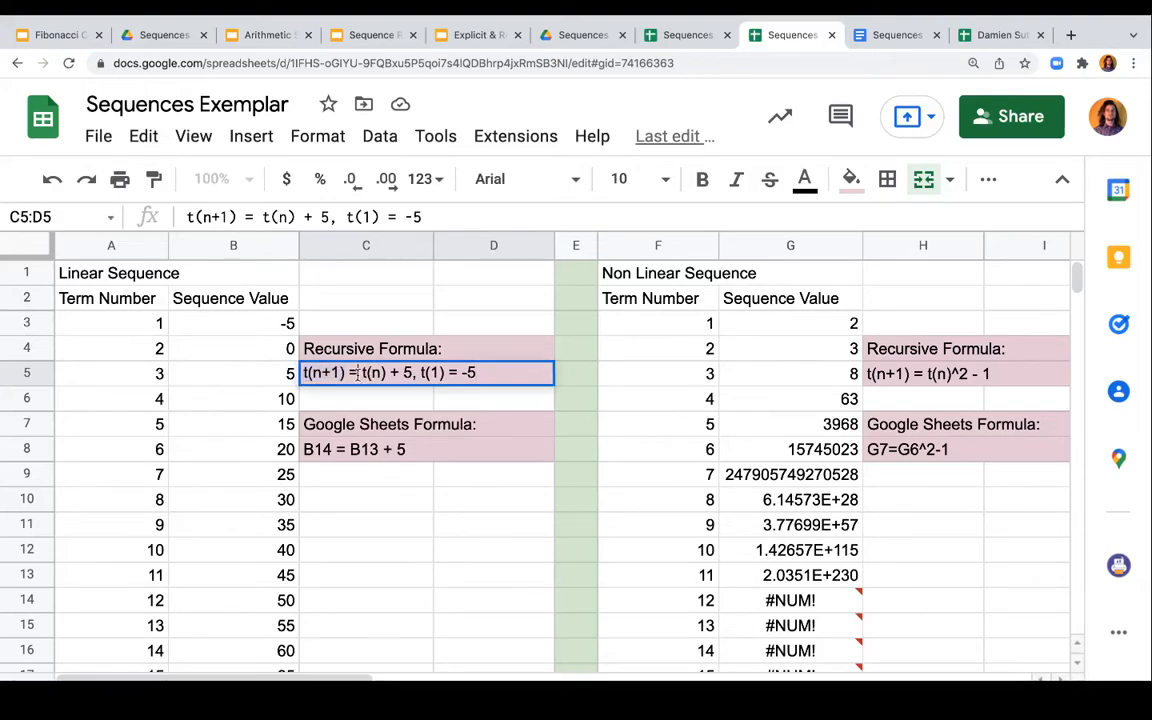
drag(360, 373, 389, 372)
drag(345, 373, 300, 378)
click(389, 373)
Inspect the linear Sequence Value entries, from the starting terms in B3:B7 to the formula in B12.
click(263, 334)
click(240, 552)
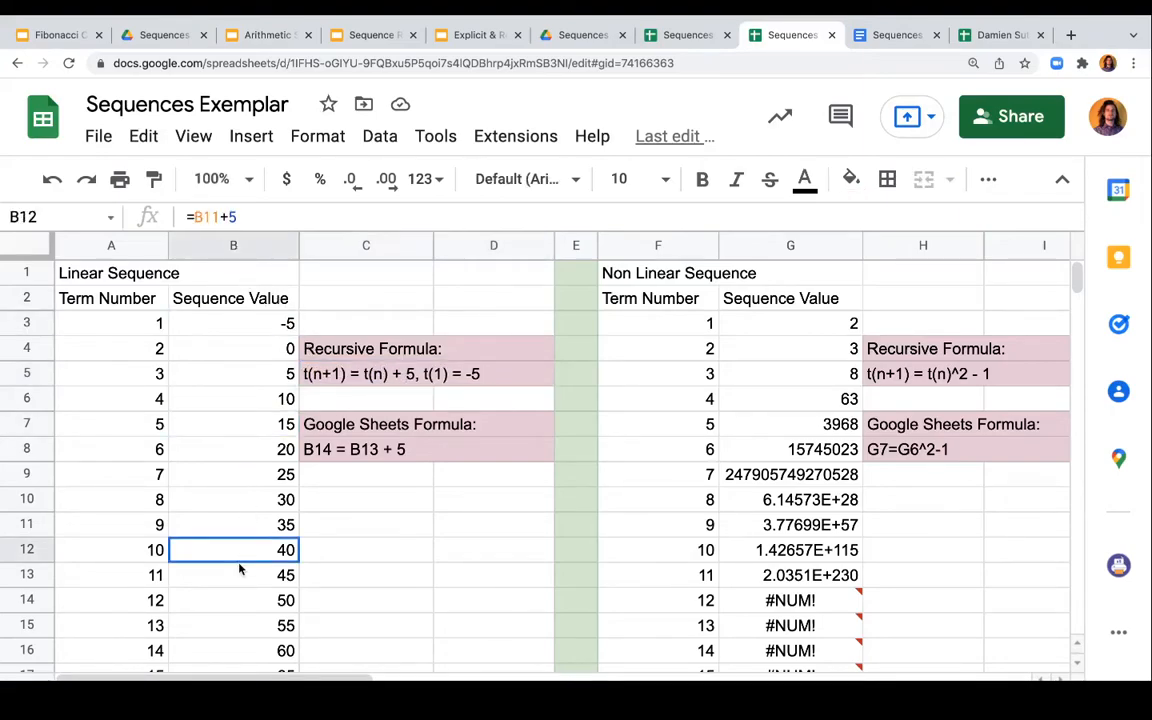
click(238, 474)
click(238, 399)
click(238, 349)
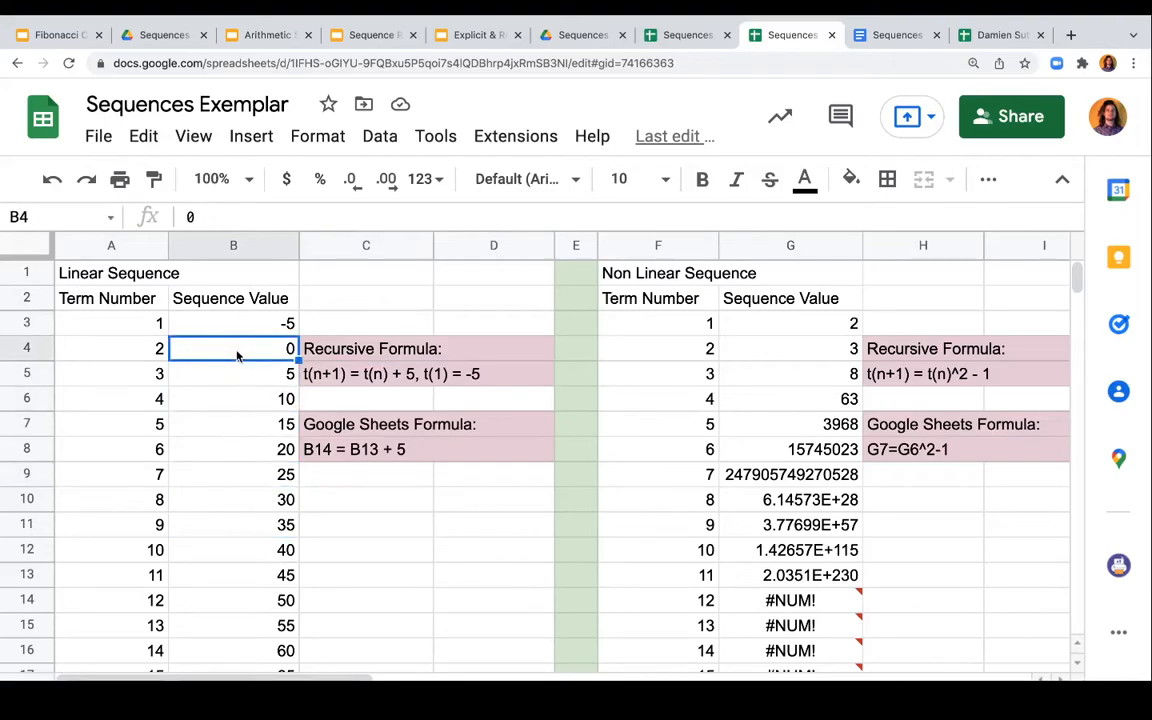
click(245, 328)
click(247, 347)
click(247, 374)
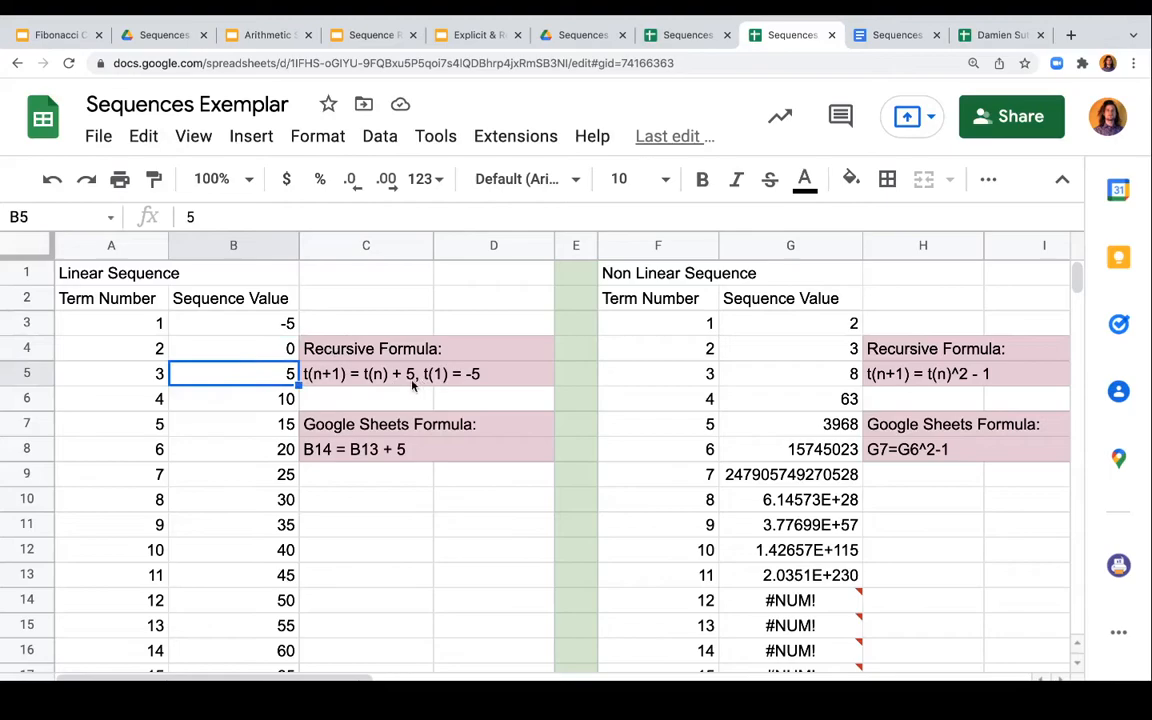
click(270, 400)
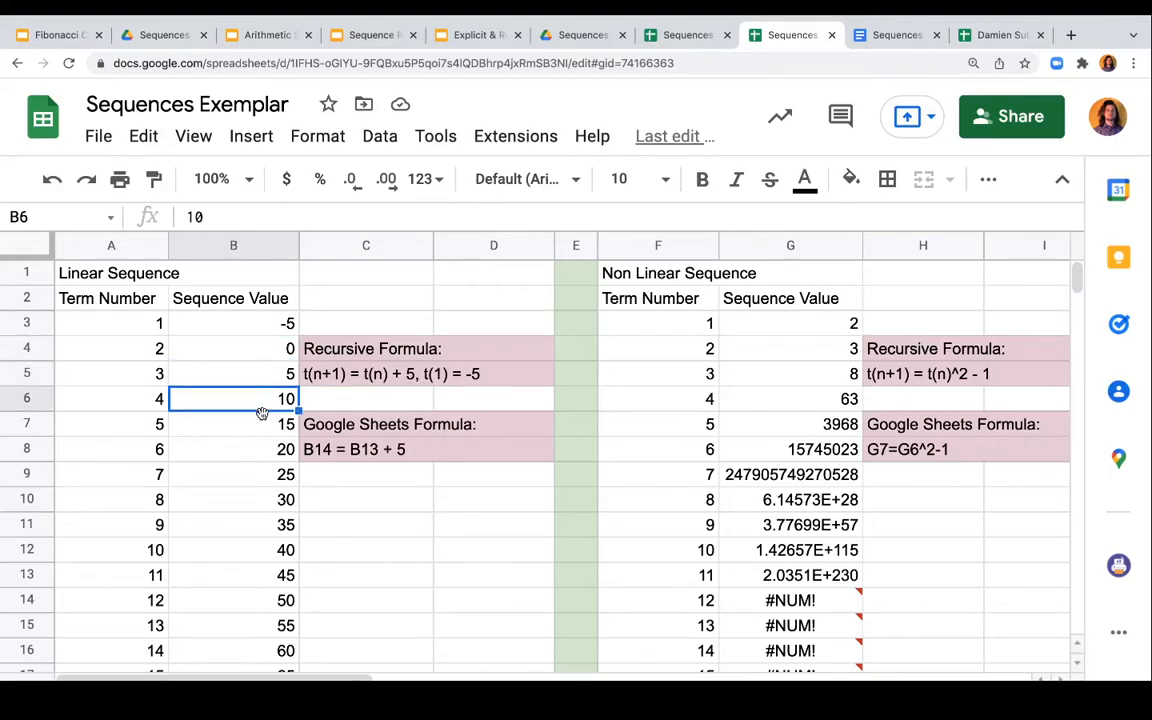
click(268, 425)
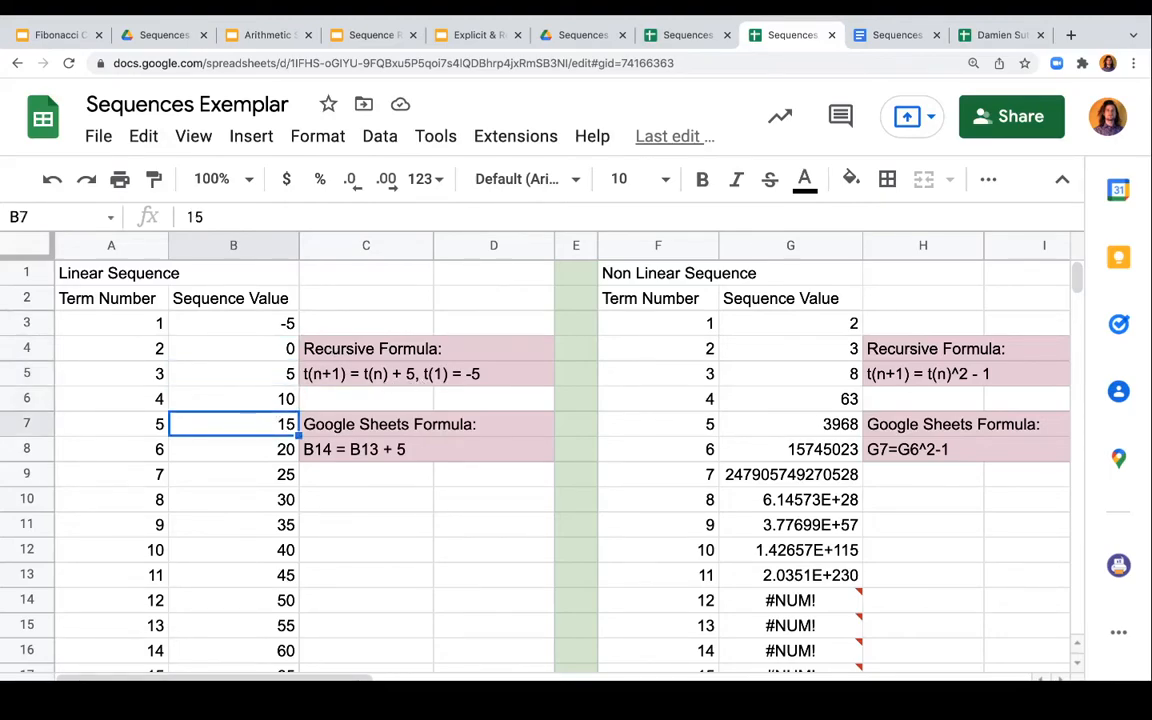
Compare consecutive term numbers in A6, A7 and A8 with the sequence values beside them.
click(146, 428)
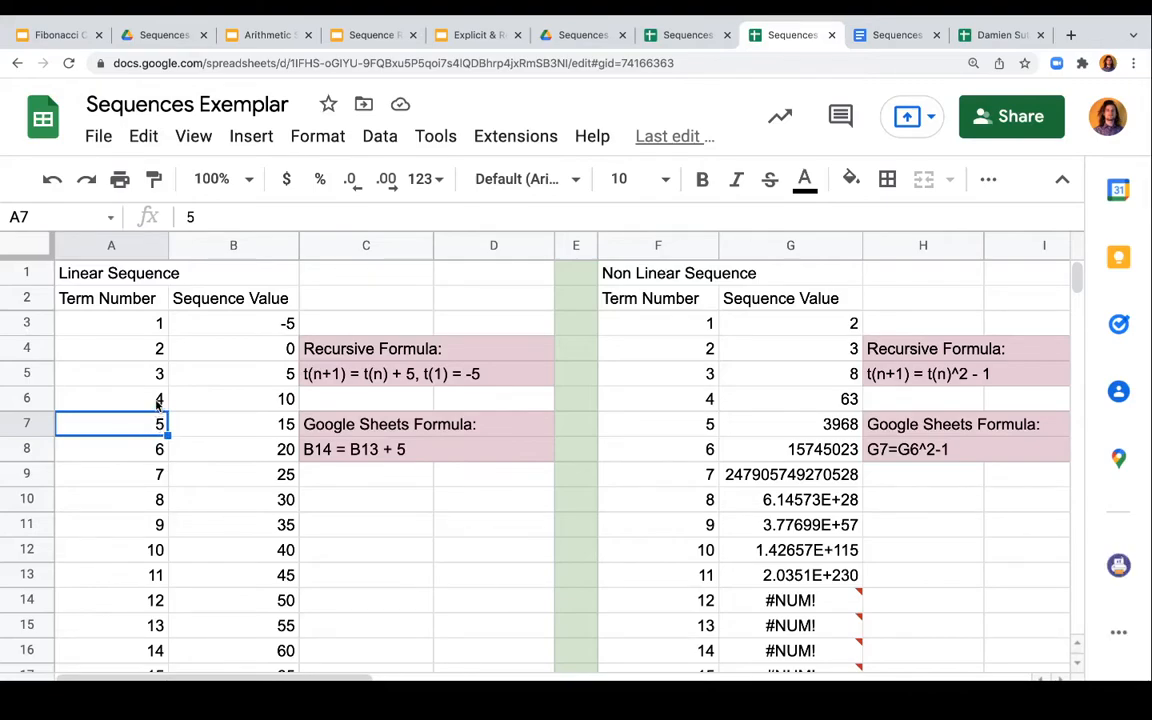
click(158, 400)
click(252, 399)
click(252, 437)
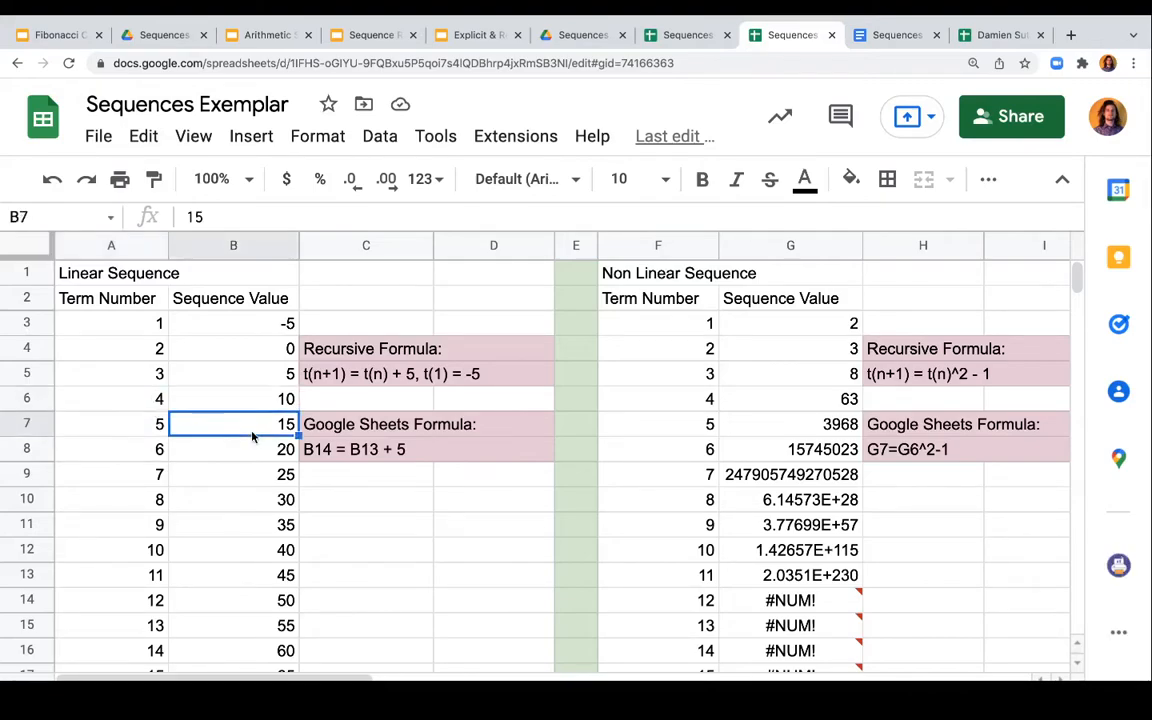
click(158, 425)
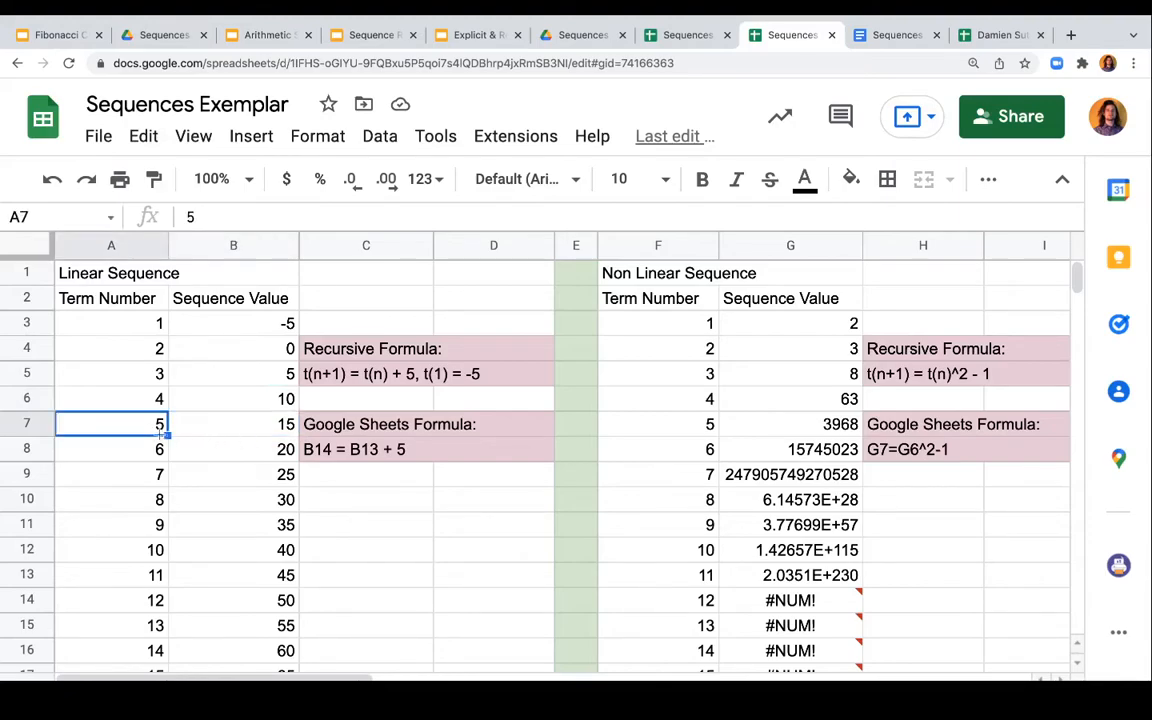
click(141, 450)
click(130, 427)
click(130, 452)
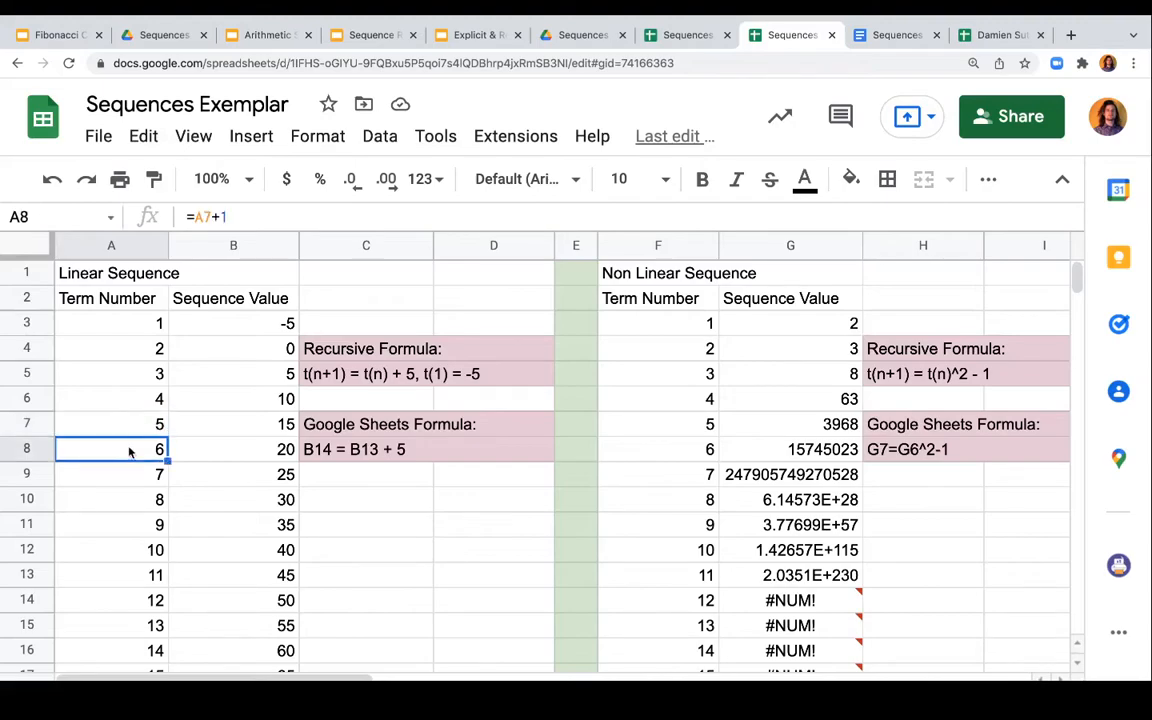
click(130, 435)
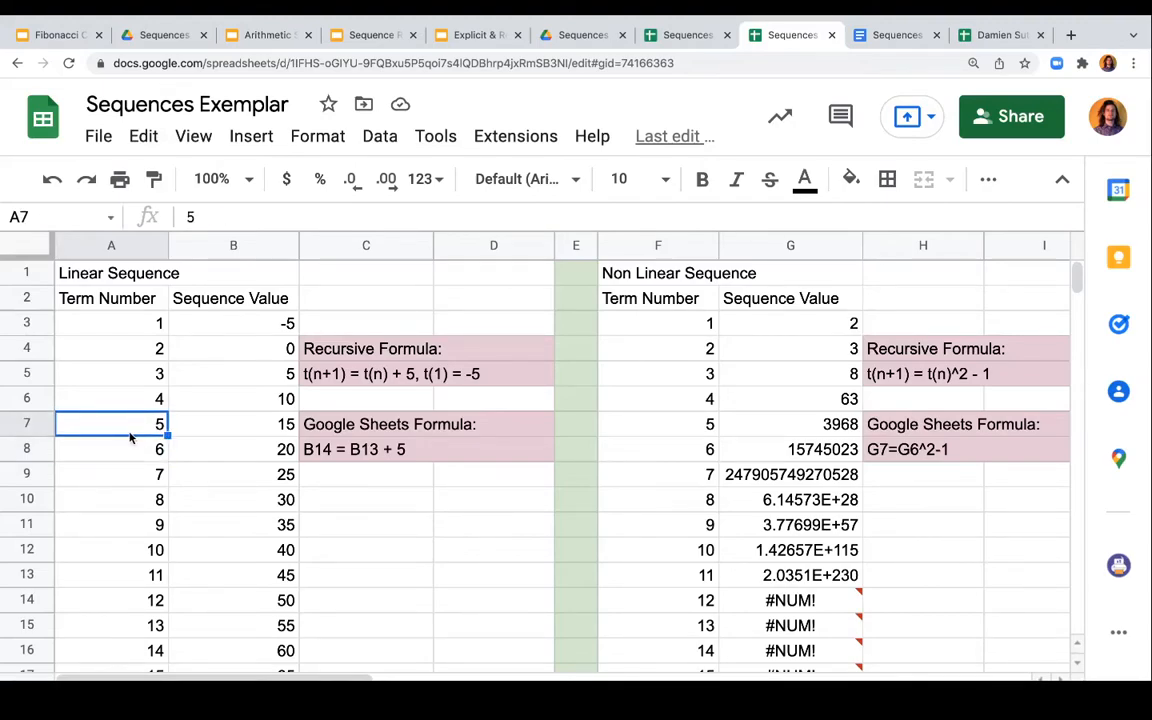
click(130, 453)
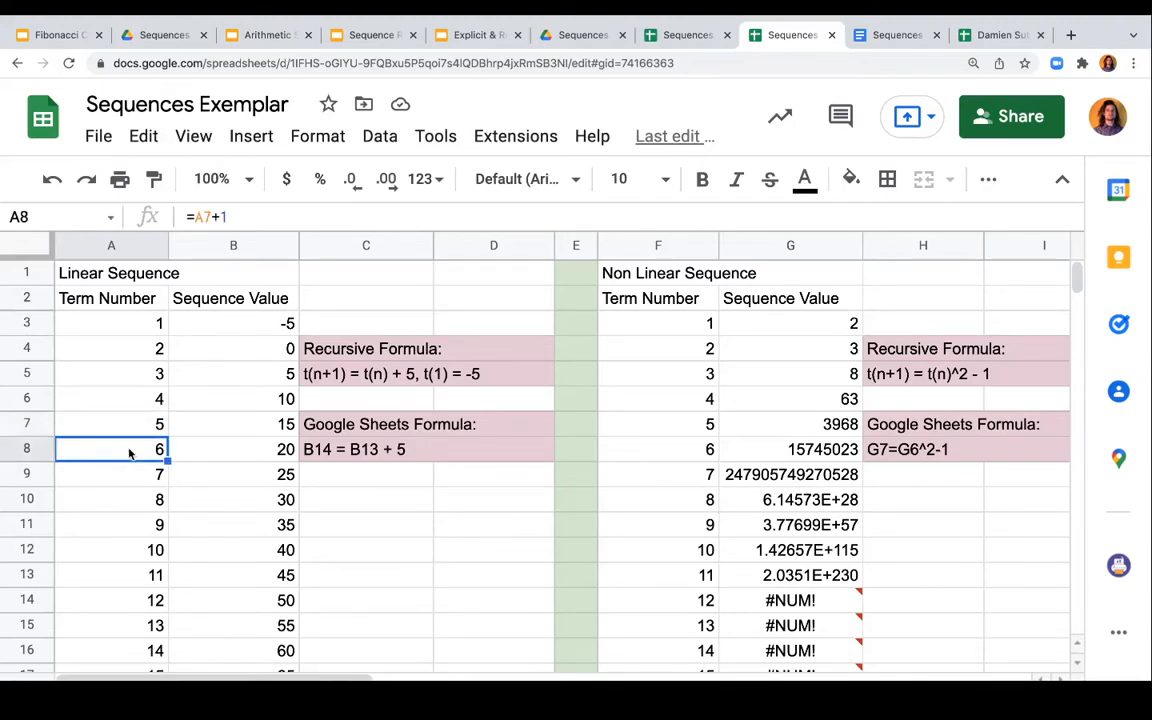
click(124, 432)
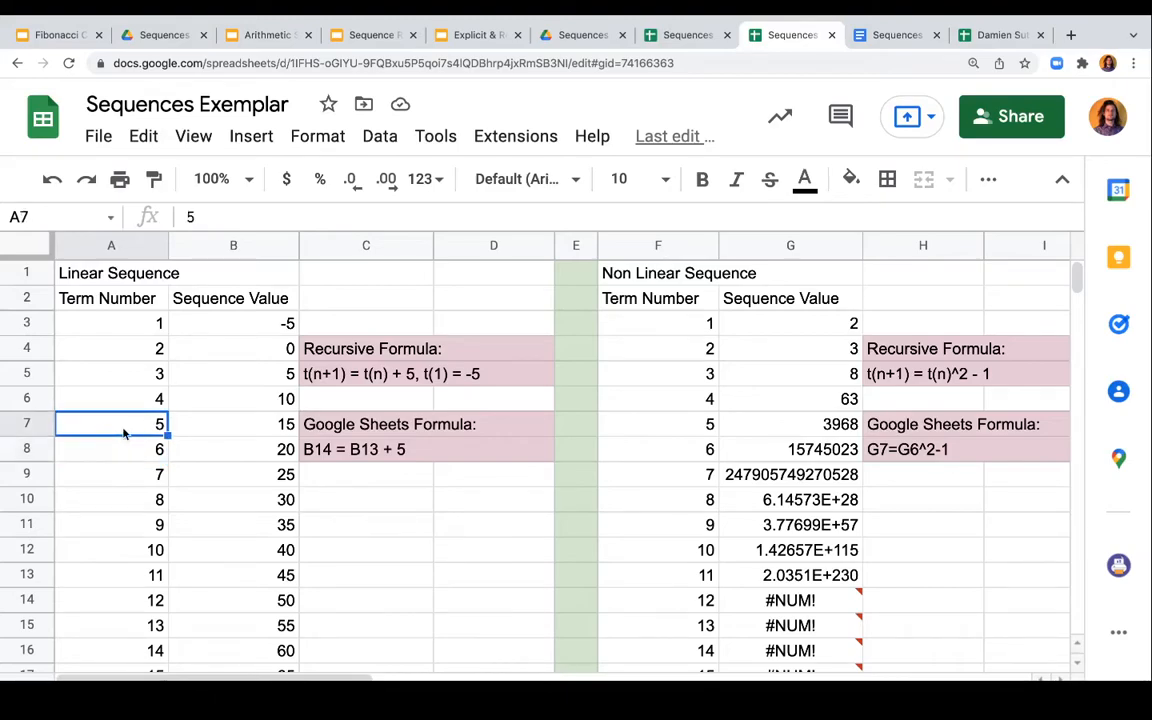
Check how the formulas in B8 and B10 build on the preceding sequence value.
click(249, 428)
click(266, 452)
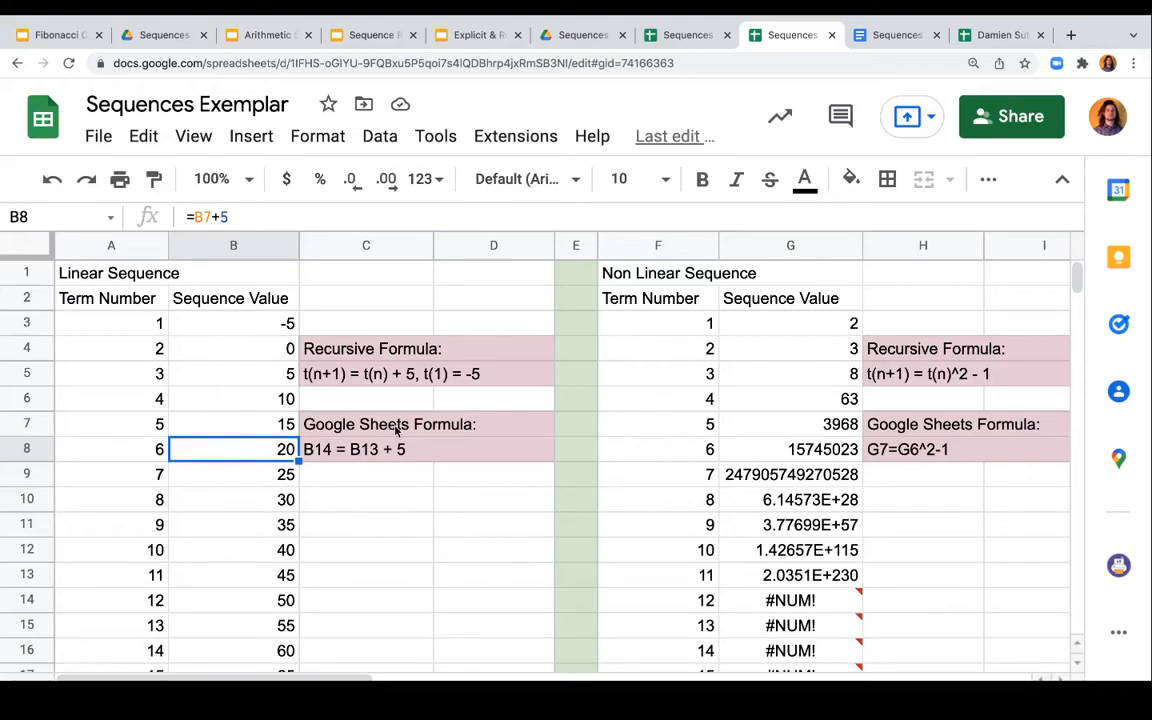
click(256, 503)
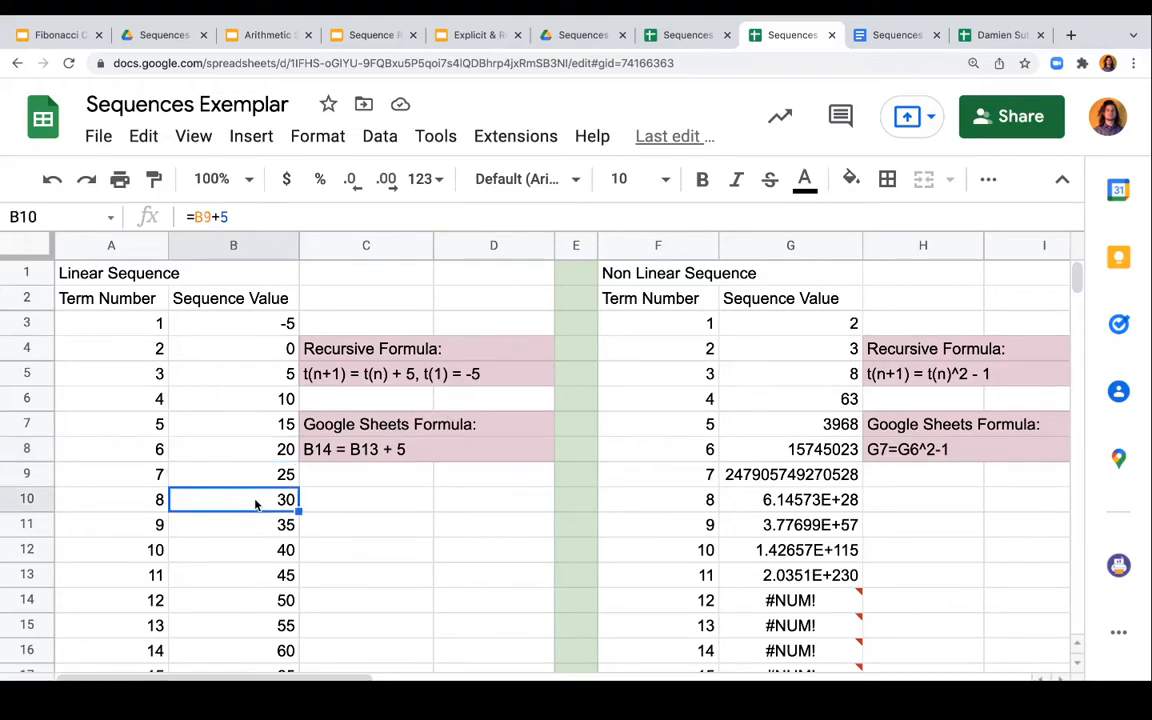
Clear the linear sequence values in B5:B111, keeping the first two terms.
click(237, 327)
click(215, 342)
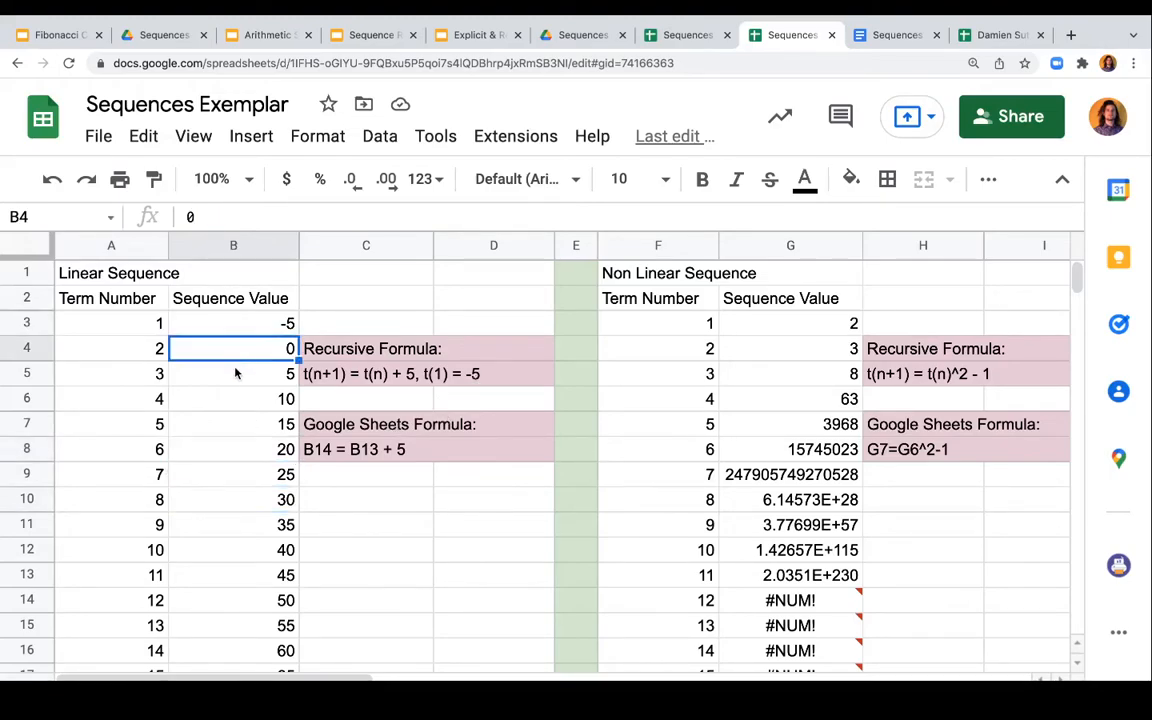
click(232, 375)
key(shift+Down)
key(shift+Down)
key(shift+Down)
key(shift+Down)
key(shift+Down)
key(shift+Down)
key(shift+Down)
key(shift+Down)
key(shift+Down)
key(shift+Down)
key(shift+Down)
key(shift+Down)
key(shift+Down)
key(shift+Down)
key(shift+Down)
key(shift+Down)
key(shift+Down)
key(shift+Down)
key(shift+Down)
key(shift+Down)
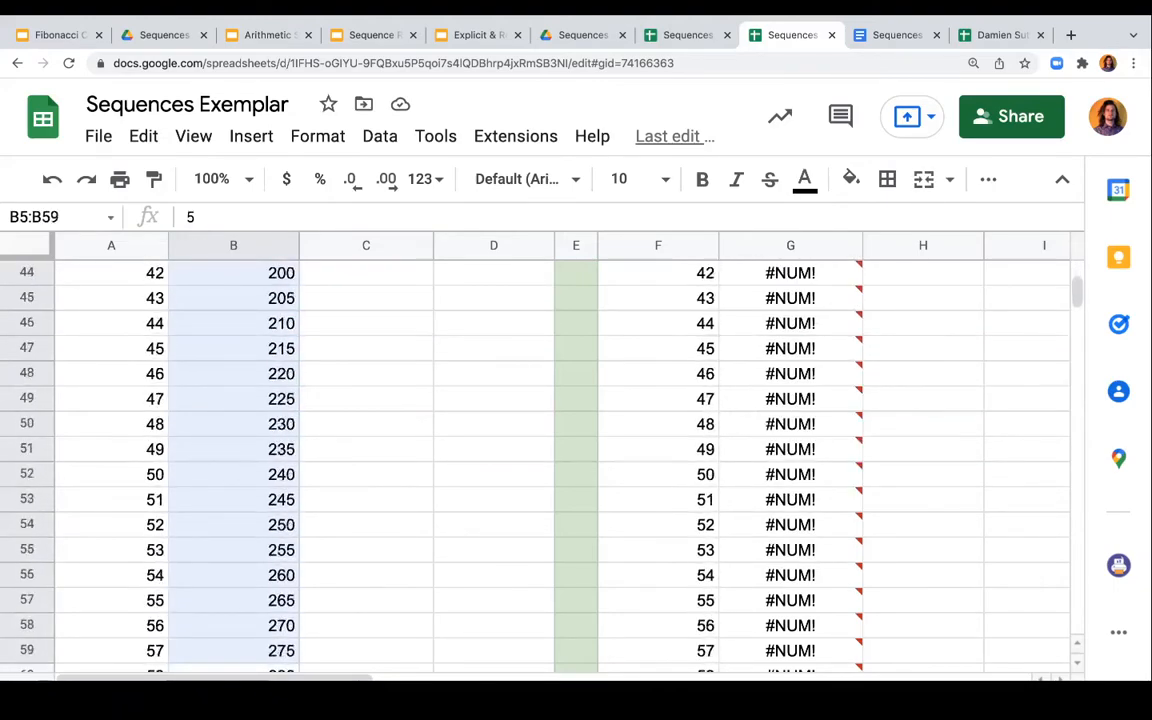
drag(260, 675, 265, 588)
key(Delete)
scroll(240, 450, up, 20)
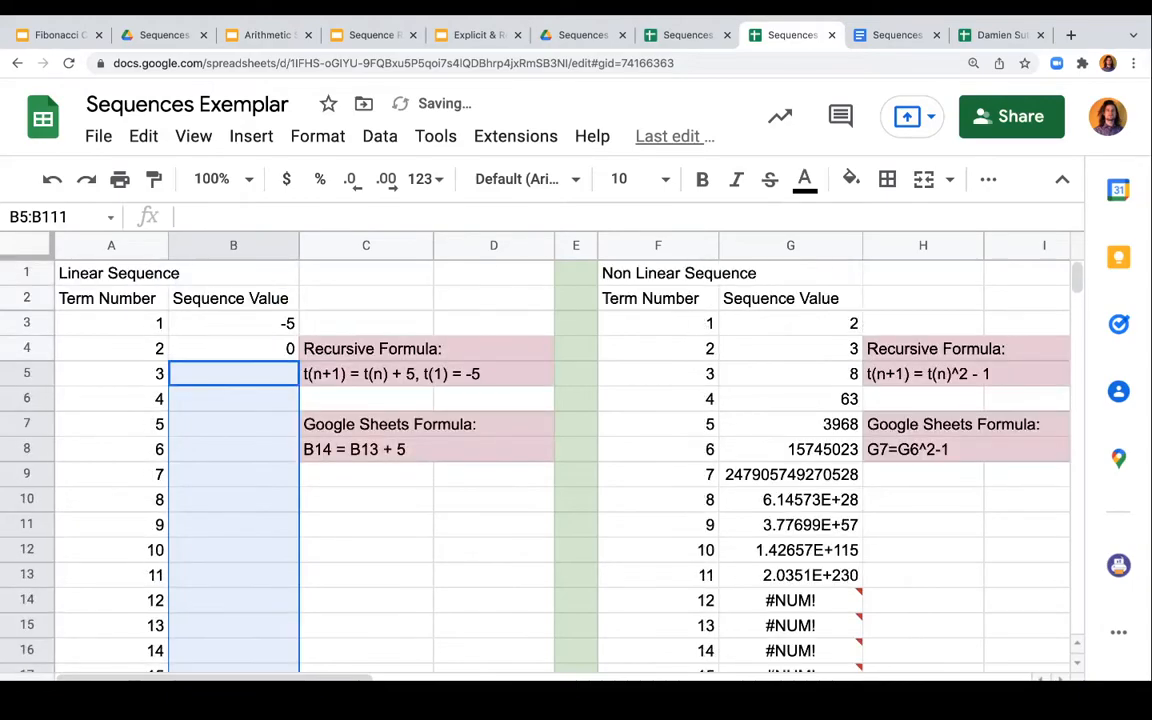
Enter =B4+5 in B5 and accept the suggested autofill for the rest of the linear Sequence Value column.
click(162, 392)
click(253, 371)
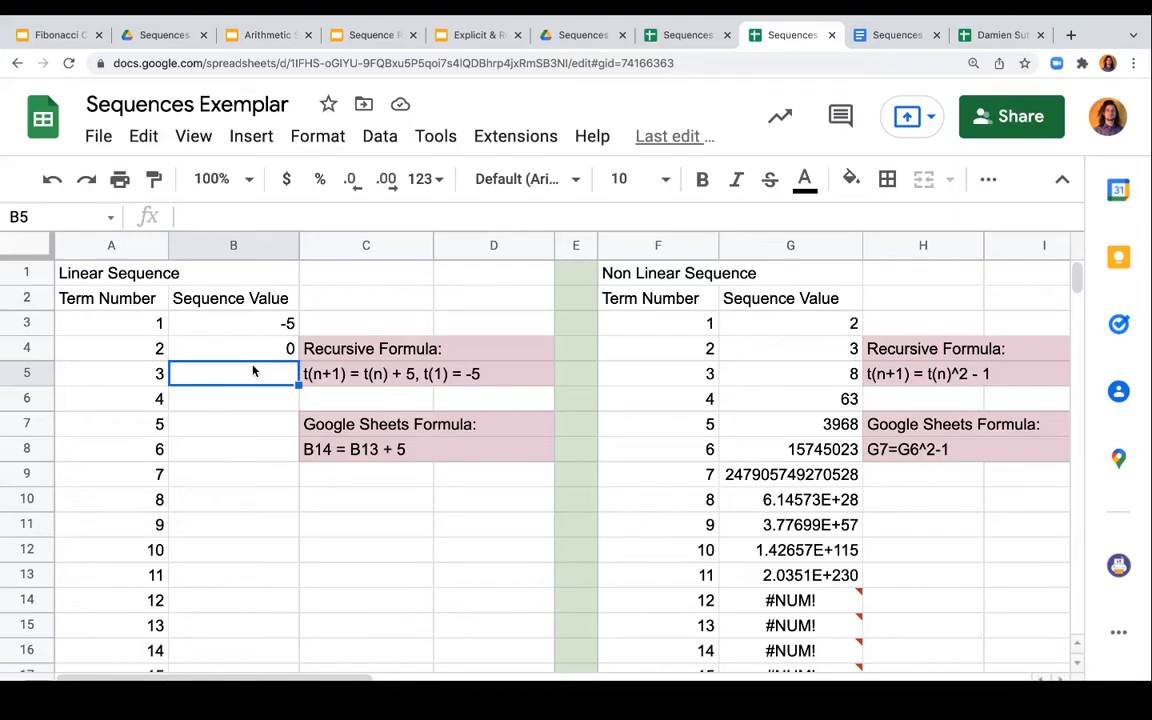
text(=)
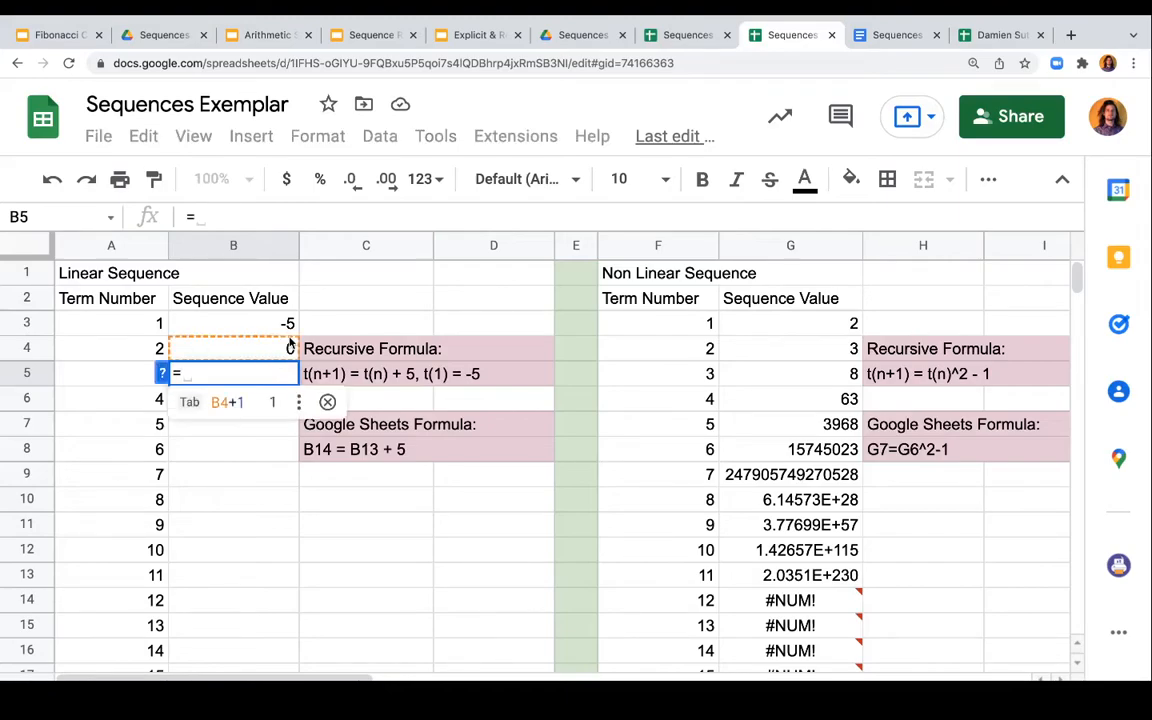
click(267, 347)
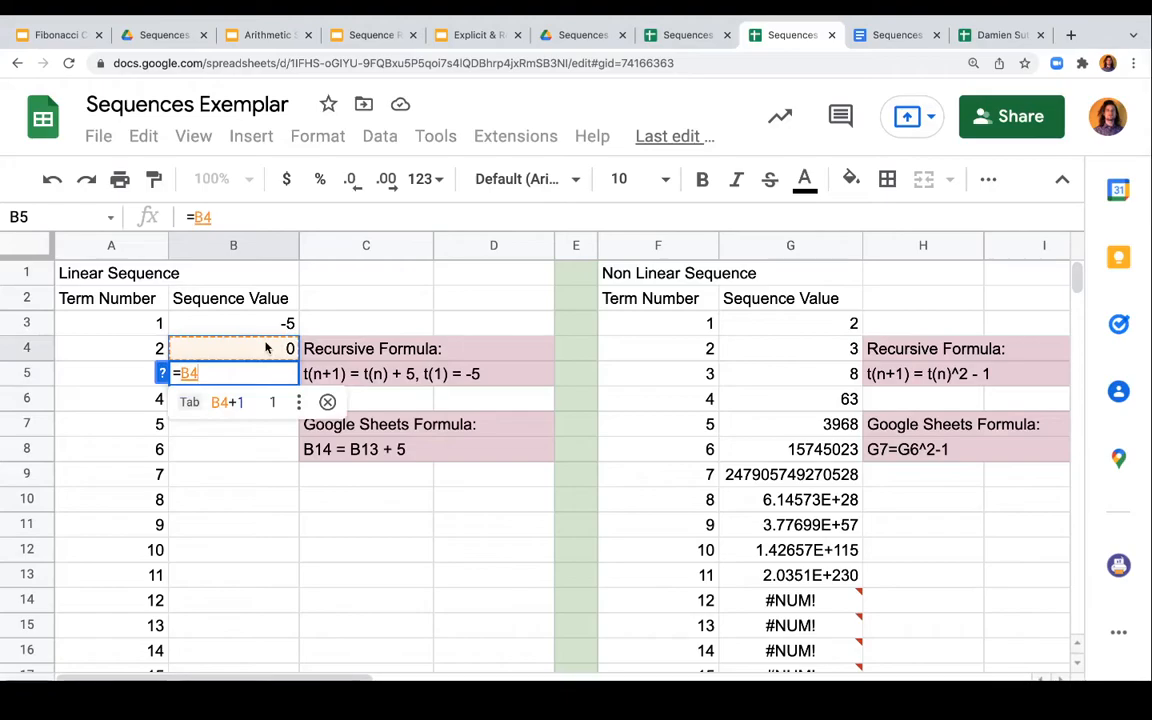
text(+5)
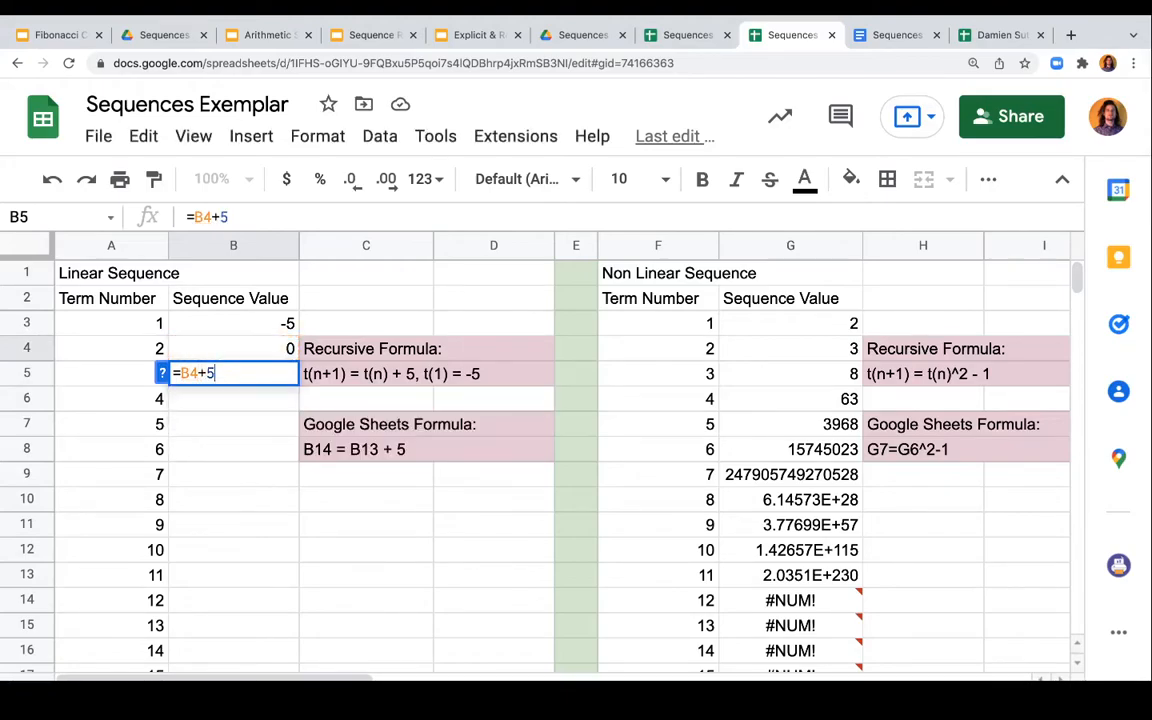
key(Return)
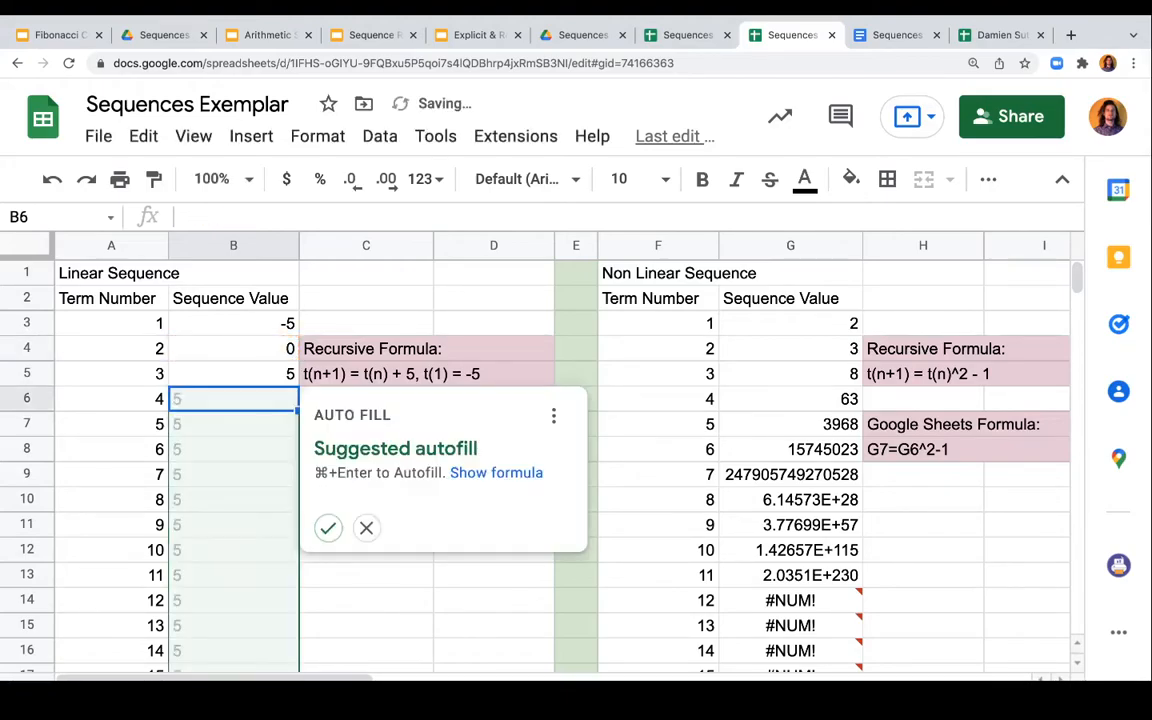
click(328, 527)
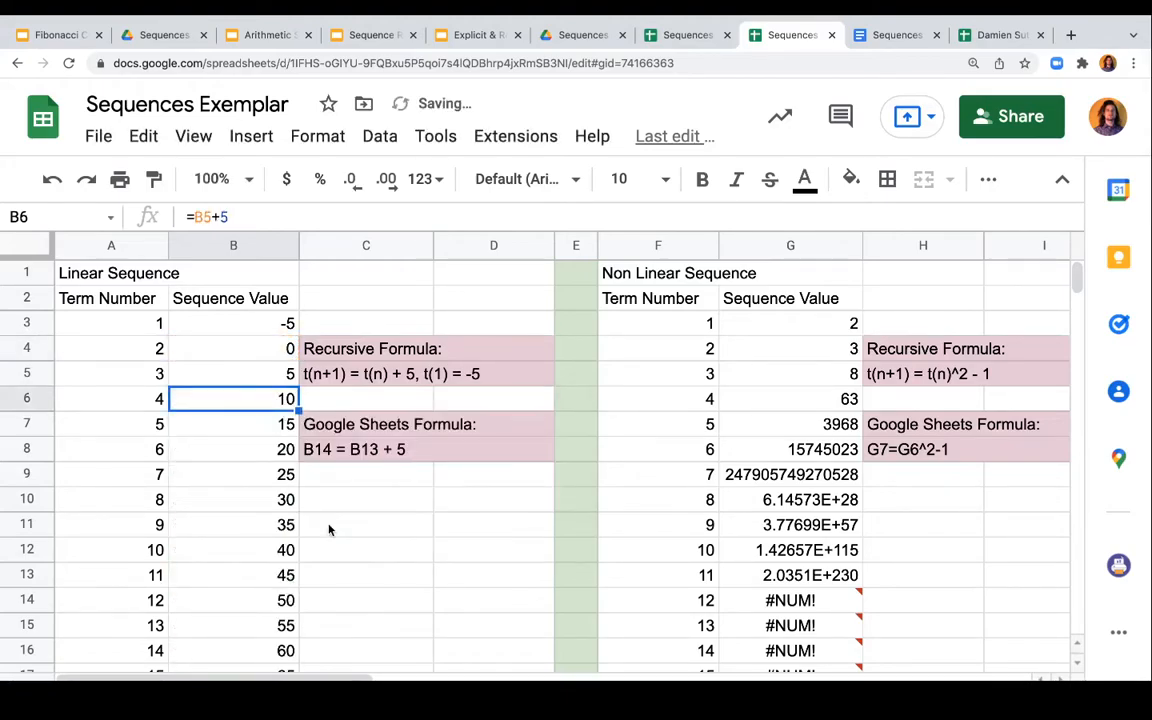
Compare the filled formulas in the linear Sequence Value column, such as B7, B8 and B10, with the Google Sheets Formula entry.
click(258, 474)
click(251, 558)
click(249, 500)
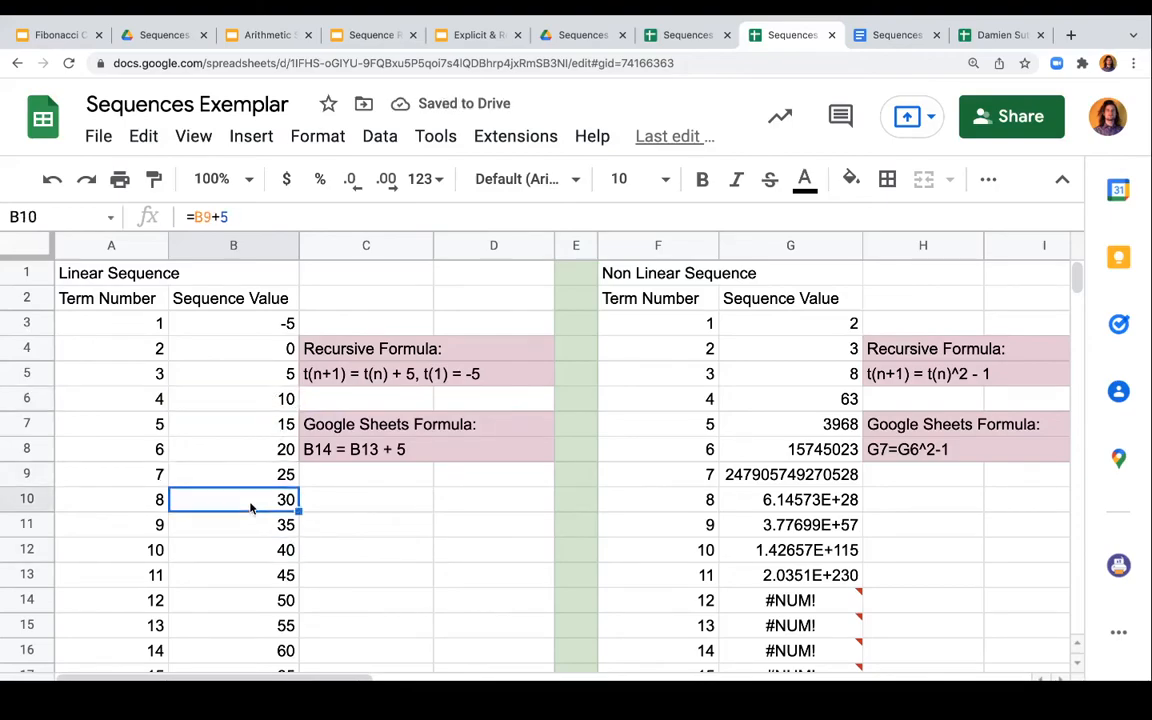
click(249, 447)
click(398, 430)
click(403, 452)
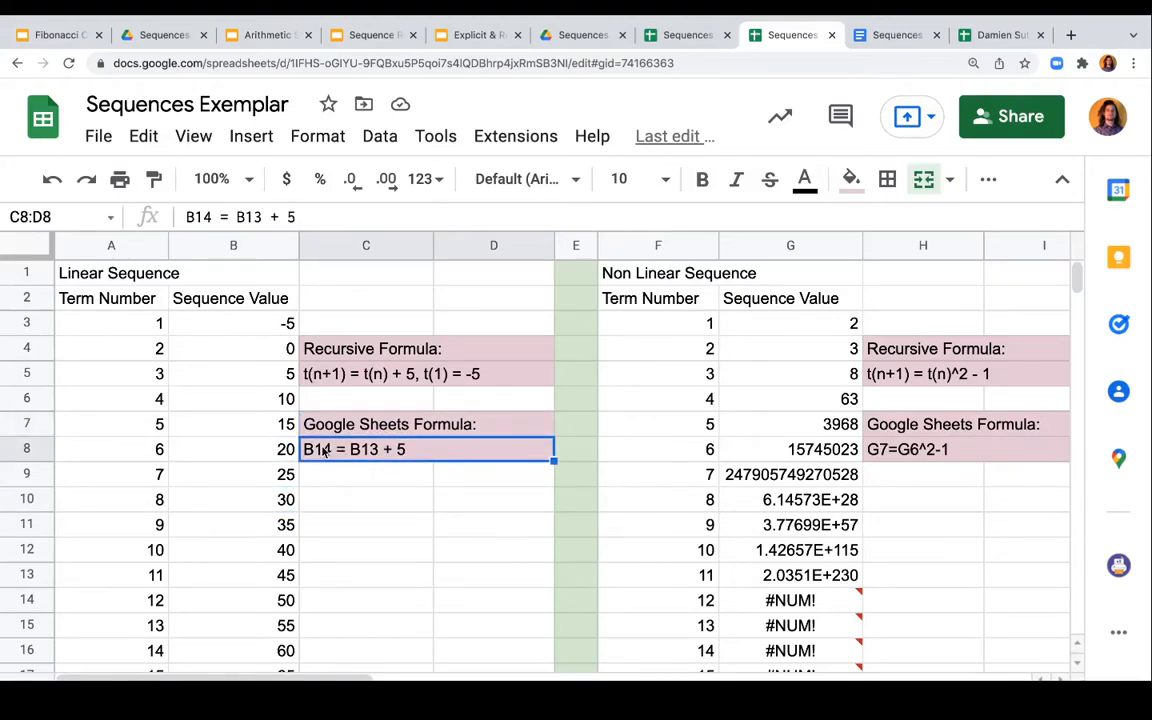
click(250, 450)
click(250, 425)
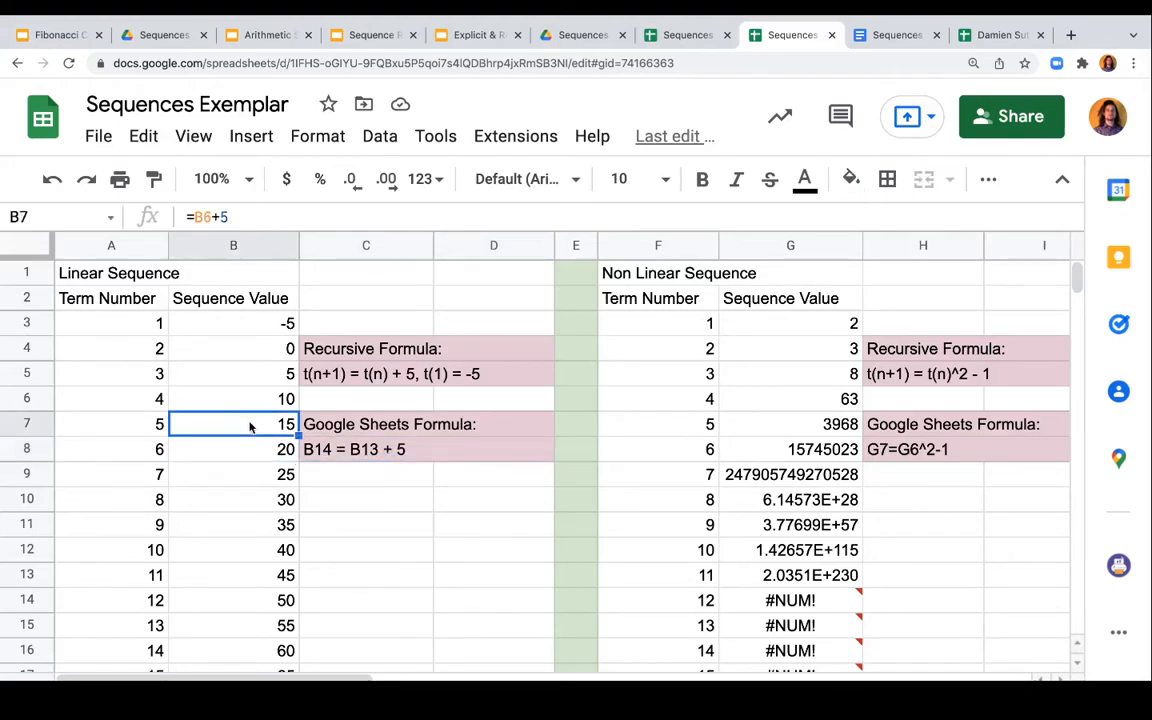
click(250, 451)
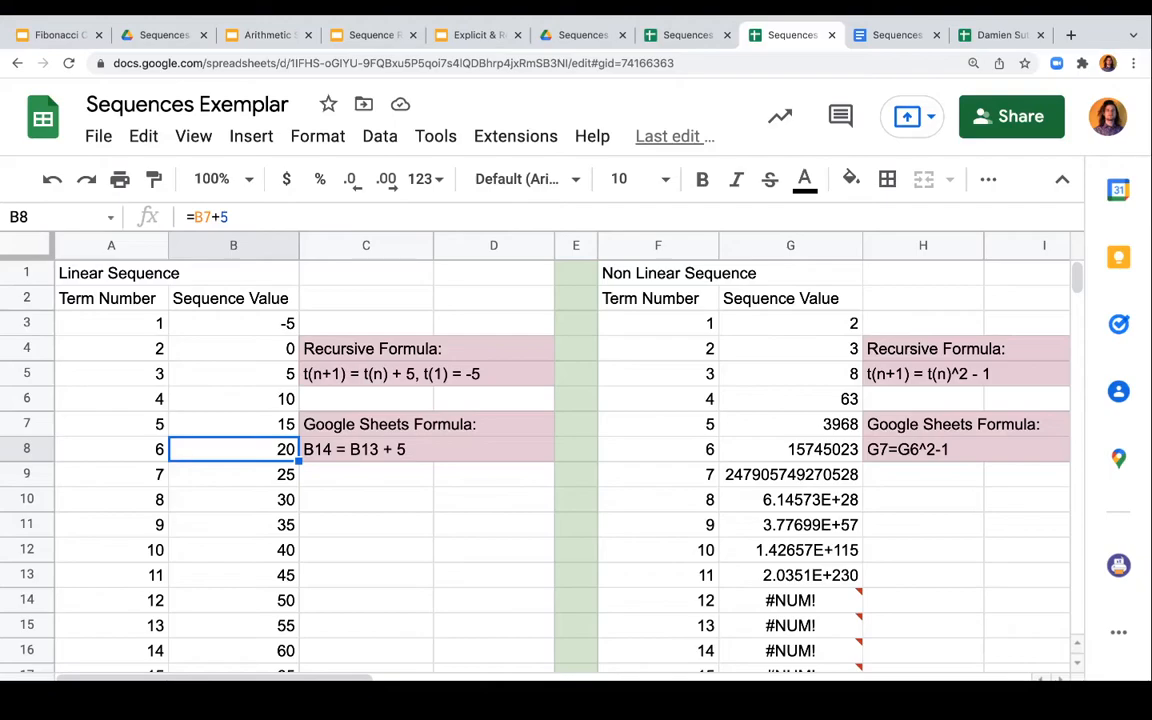
Examine the non-linear sequence's recursive formula, the formulas in G13 and G14, and the error note on G14.
click(805, 398)
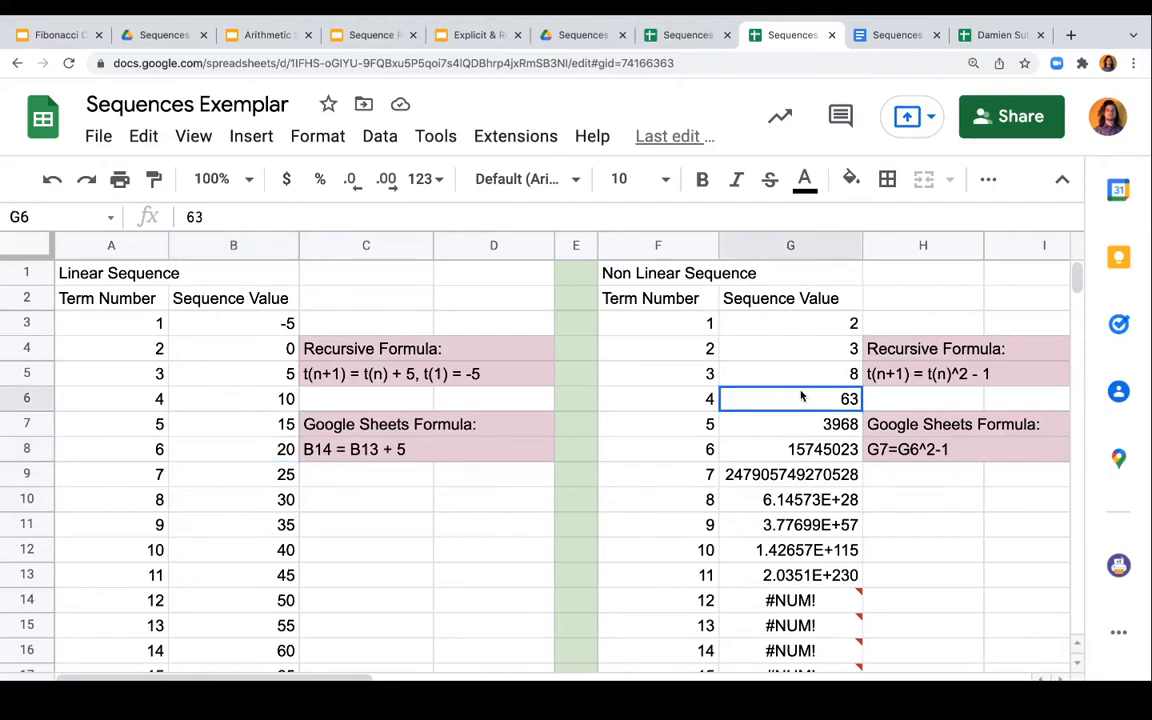
scroll(800, 396, right, 3)
scroll(800, 396, right, 2)
scroll(802, 393, left, 5)
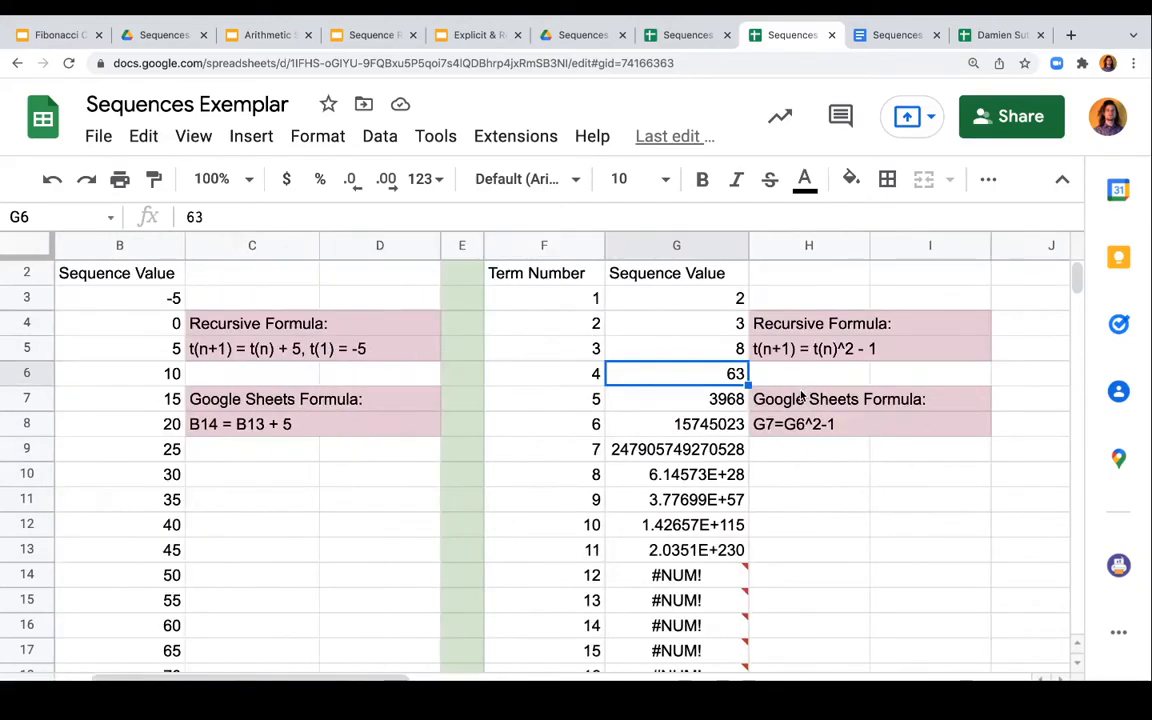
scroll(805, 398, right, 2)
click(705, 350)
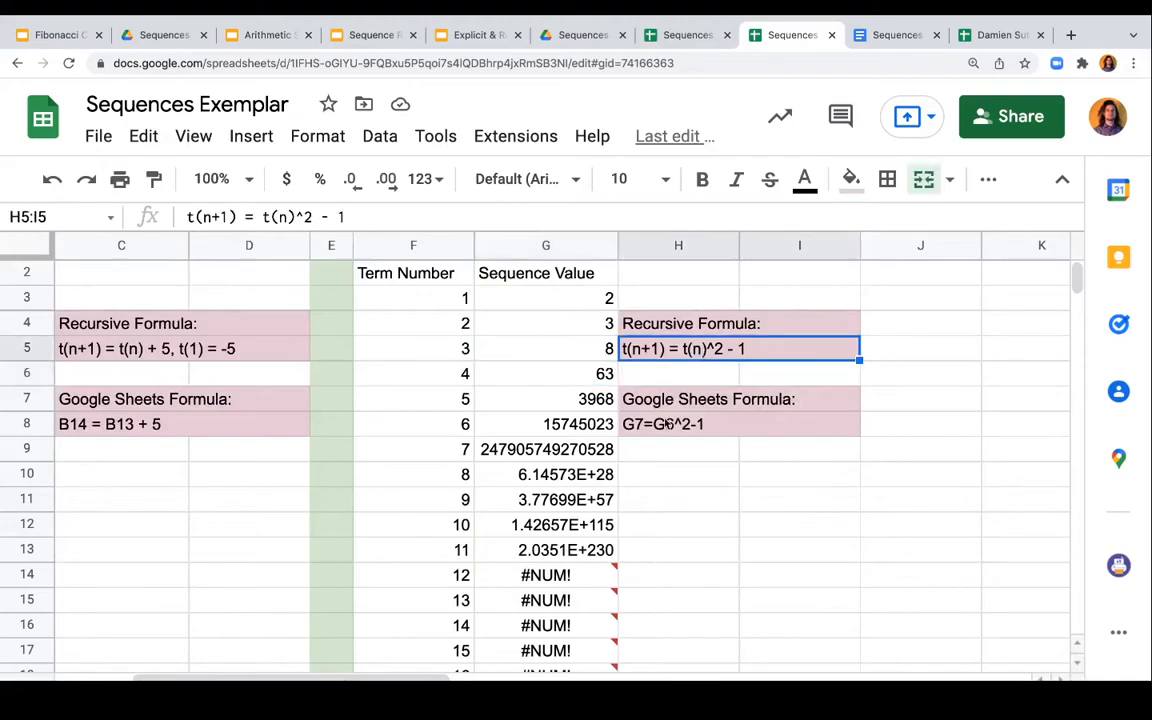
click(557, 553)
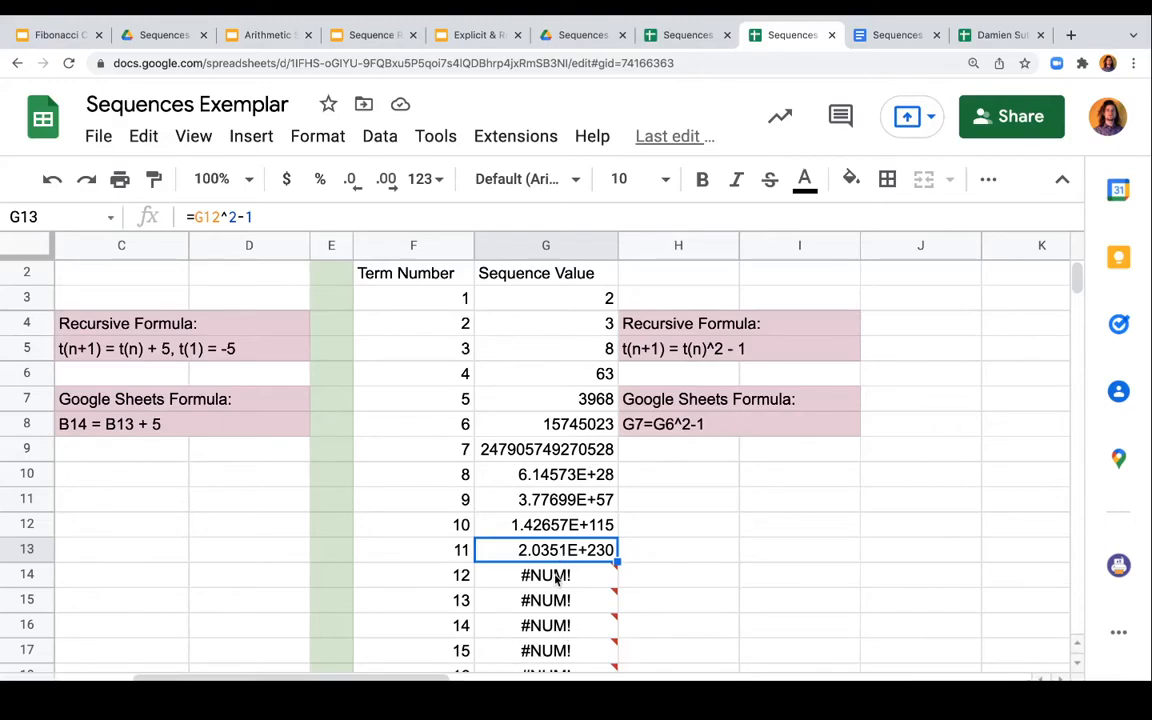
click(557, 578)
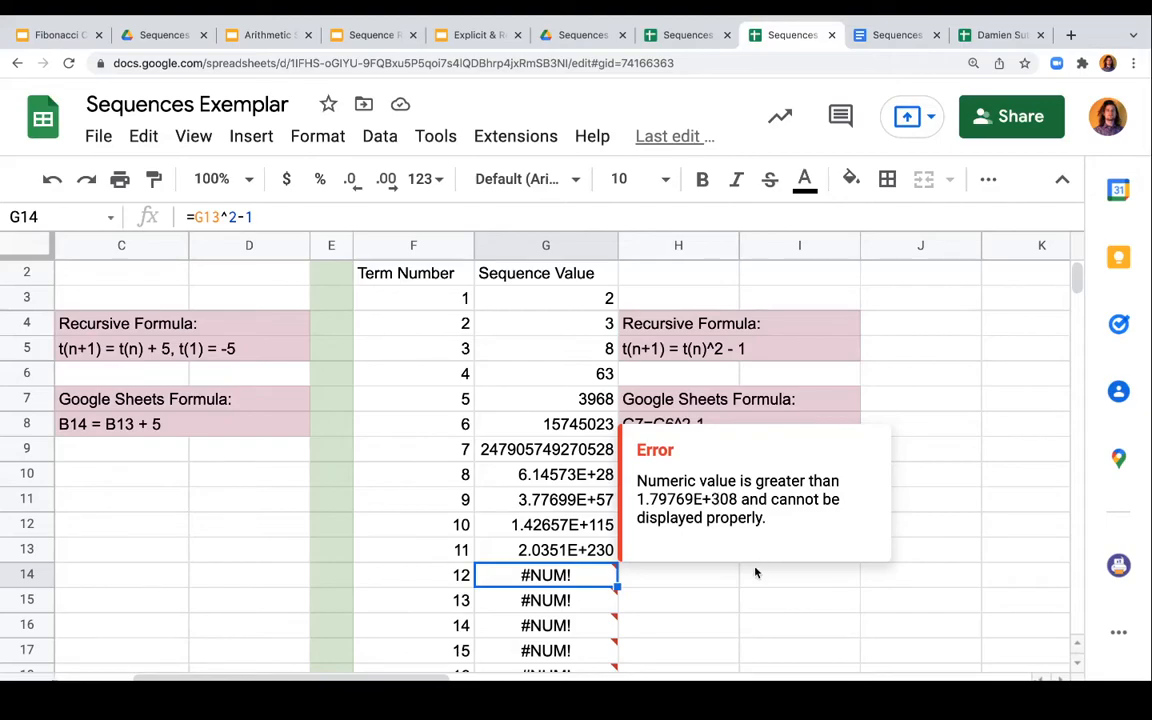
Clear all the non-linear sequence values in G3:G111.
click(680, 622)
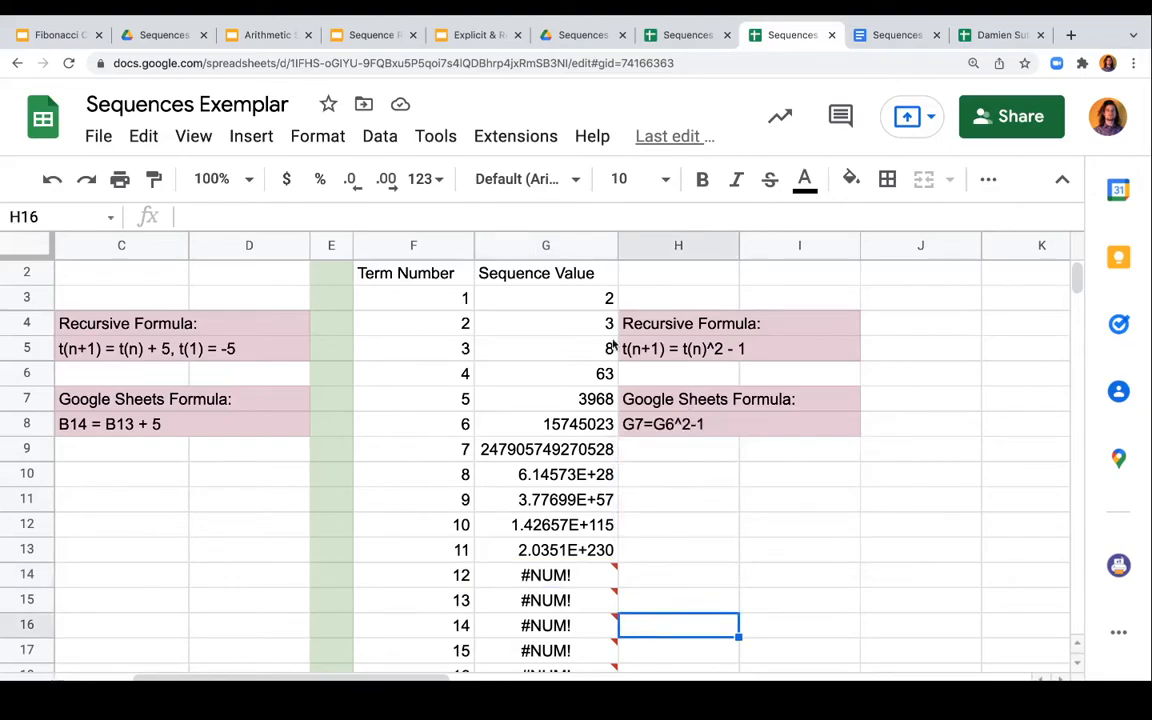
click(580, 304)
key(ctrl+shift+Down)
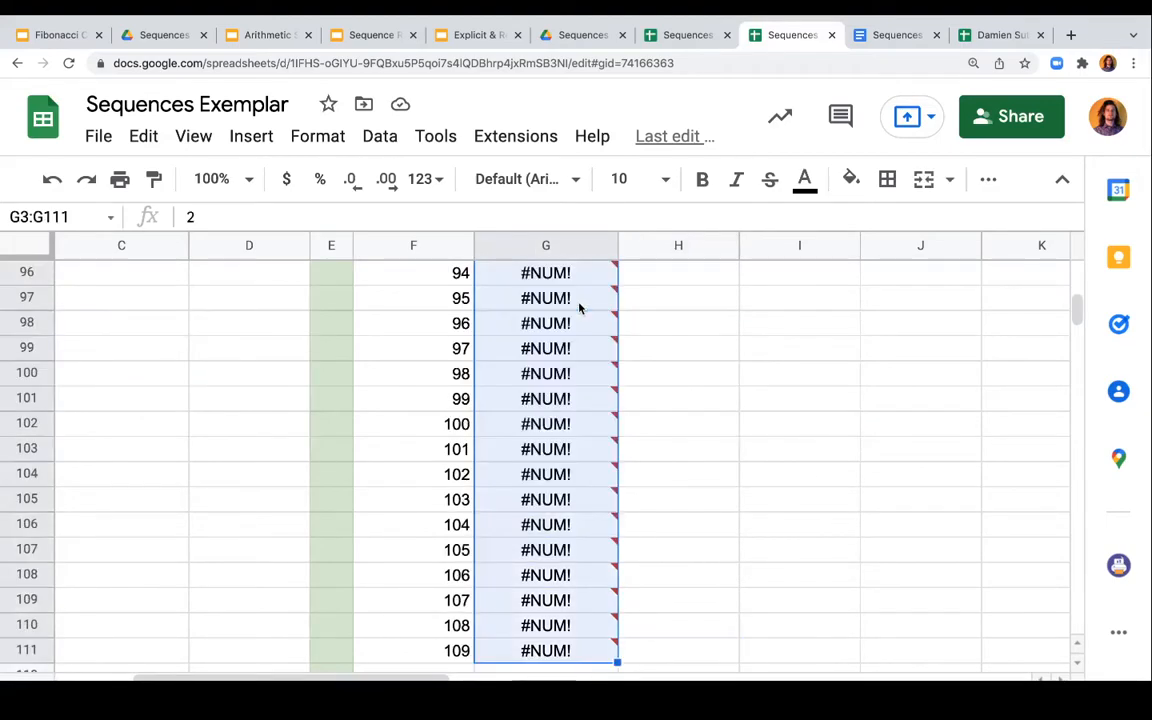
key(Delete)
scroll(580, 308, up, 15)
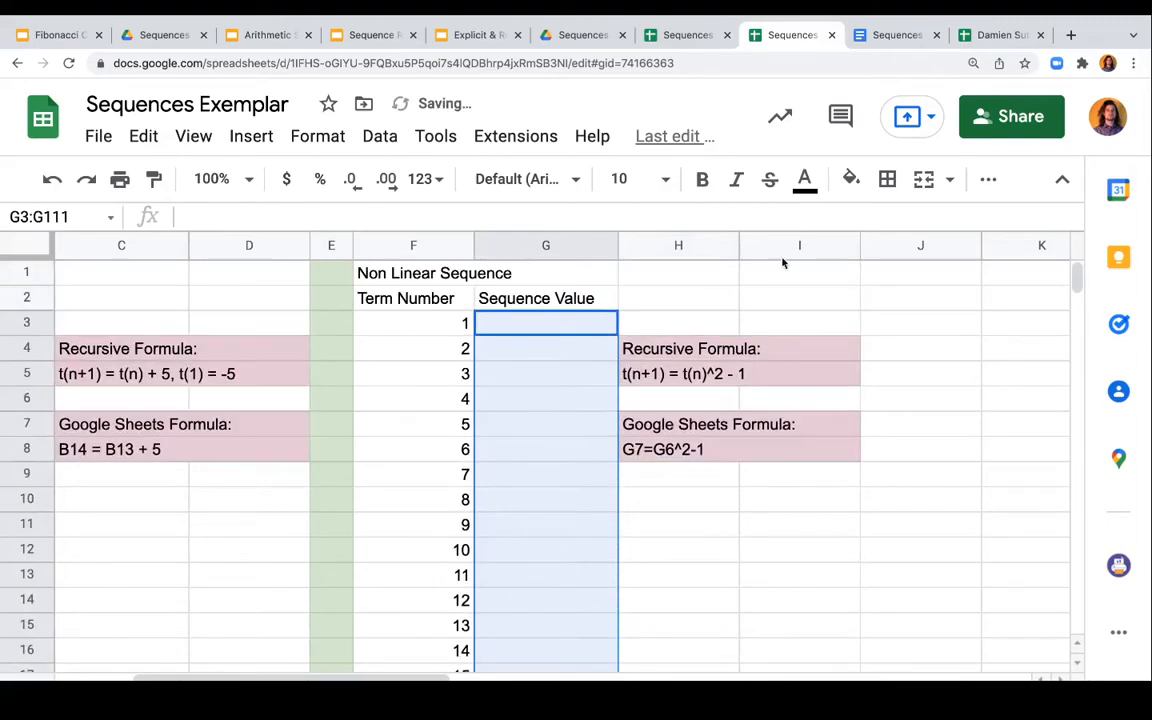
click(748, 377)
triple_click(751, 375)
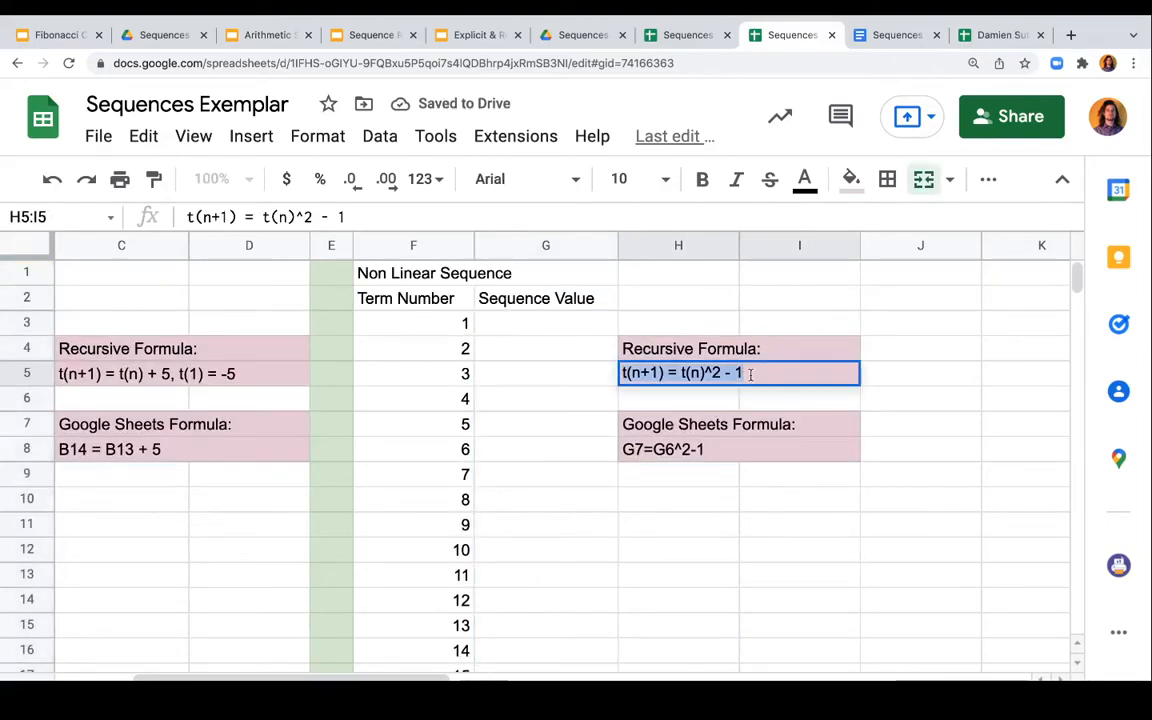
drag(738, 374, 675, 374)
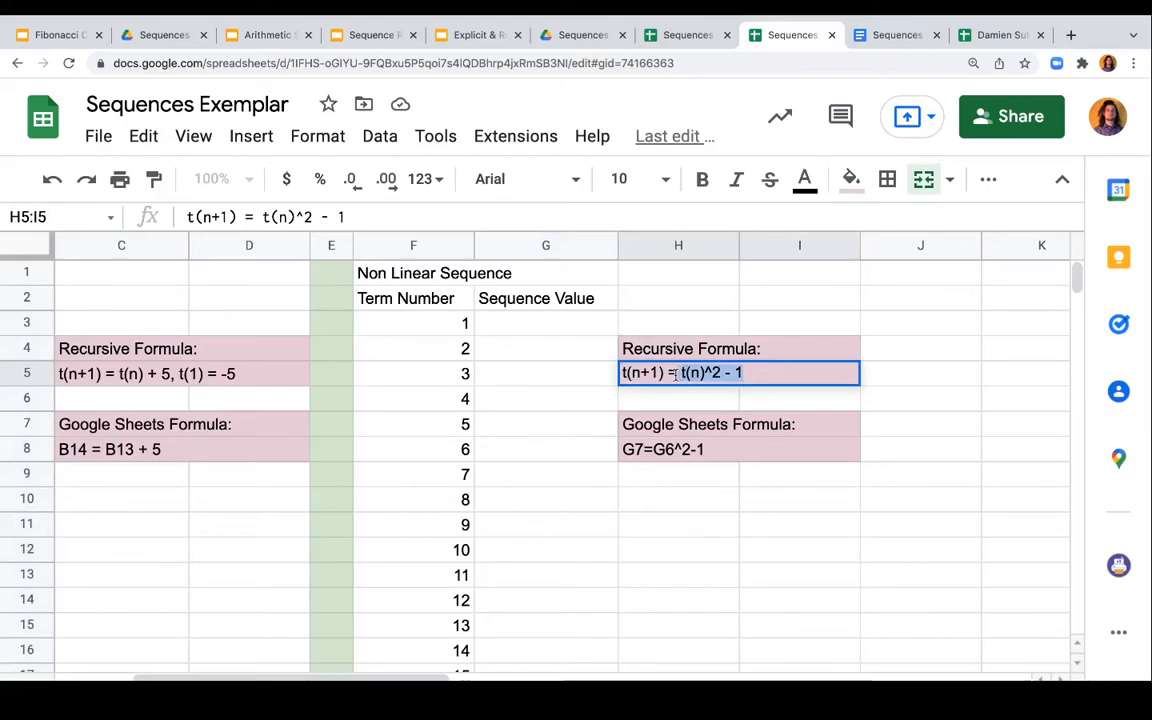
Enter 200, 280 and 392 as the first three non-linear sequence values in G3:G5.
click(492, 320)
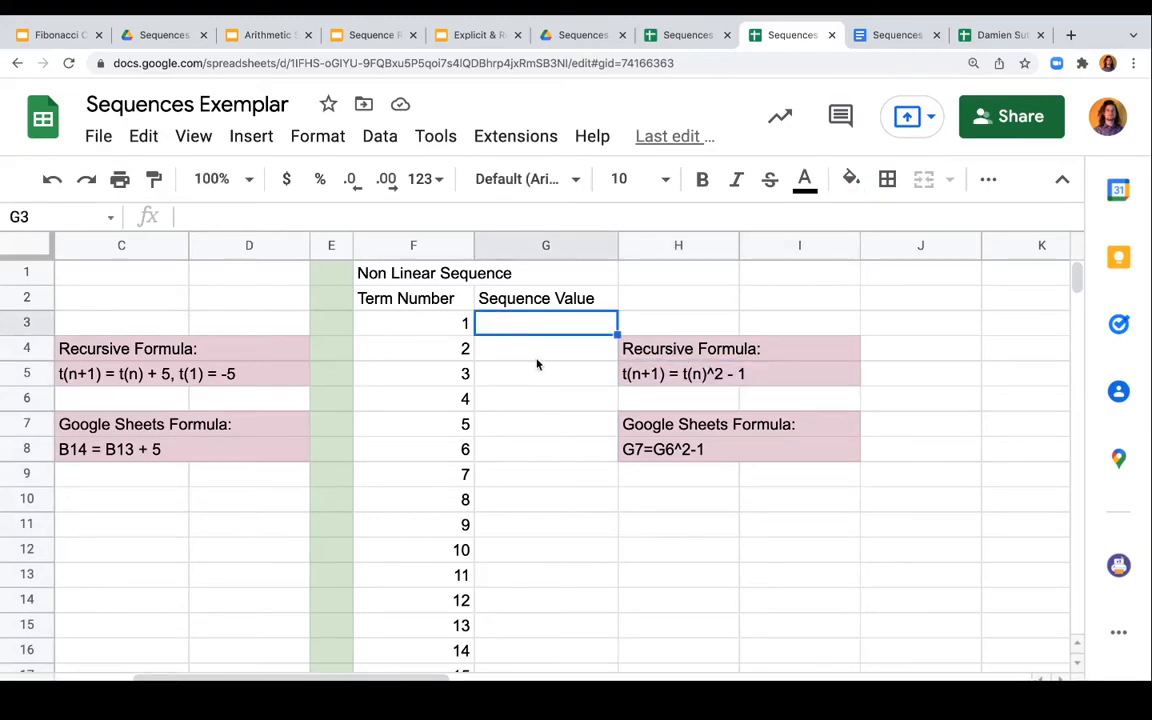
text(200)
key(Return)
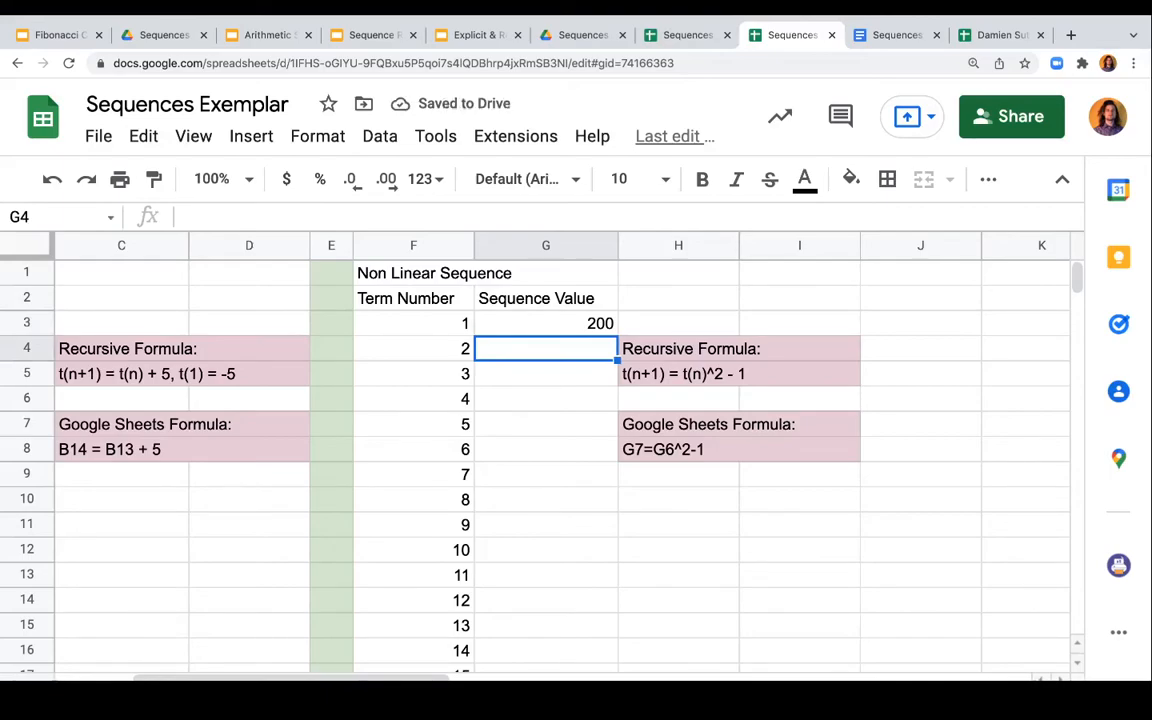
text(280)
key(Return)
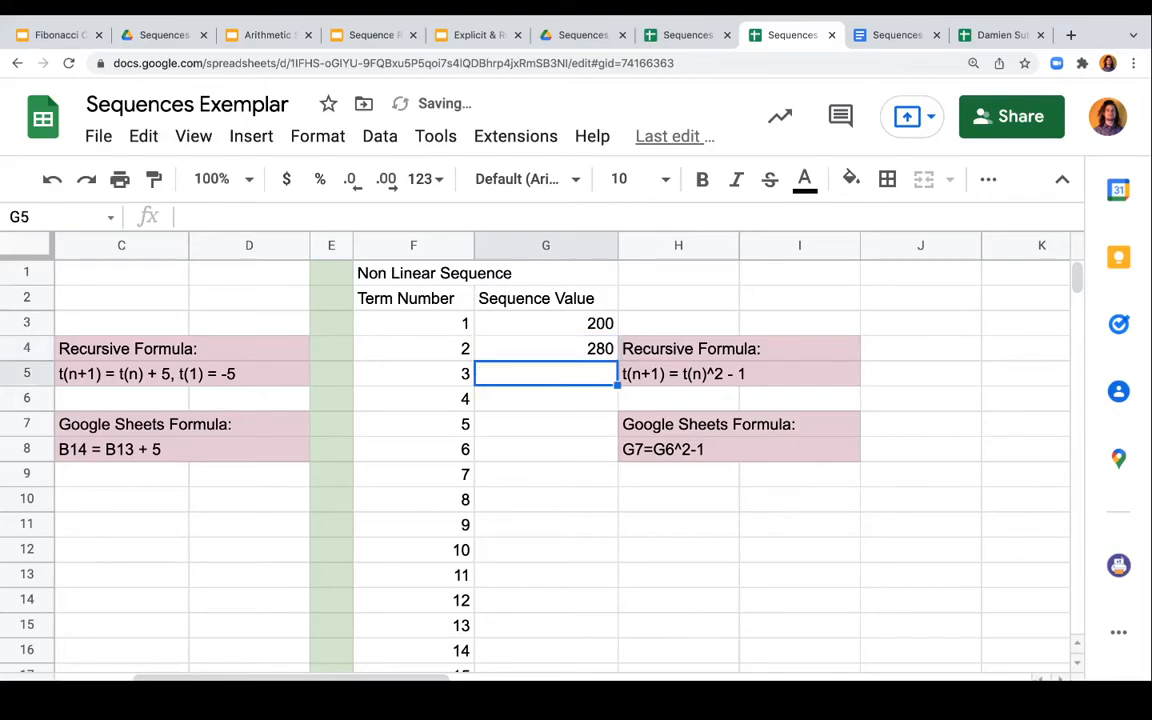
text(392)
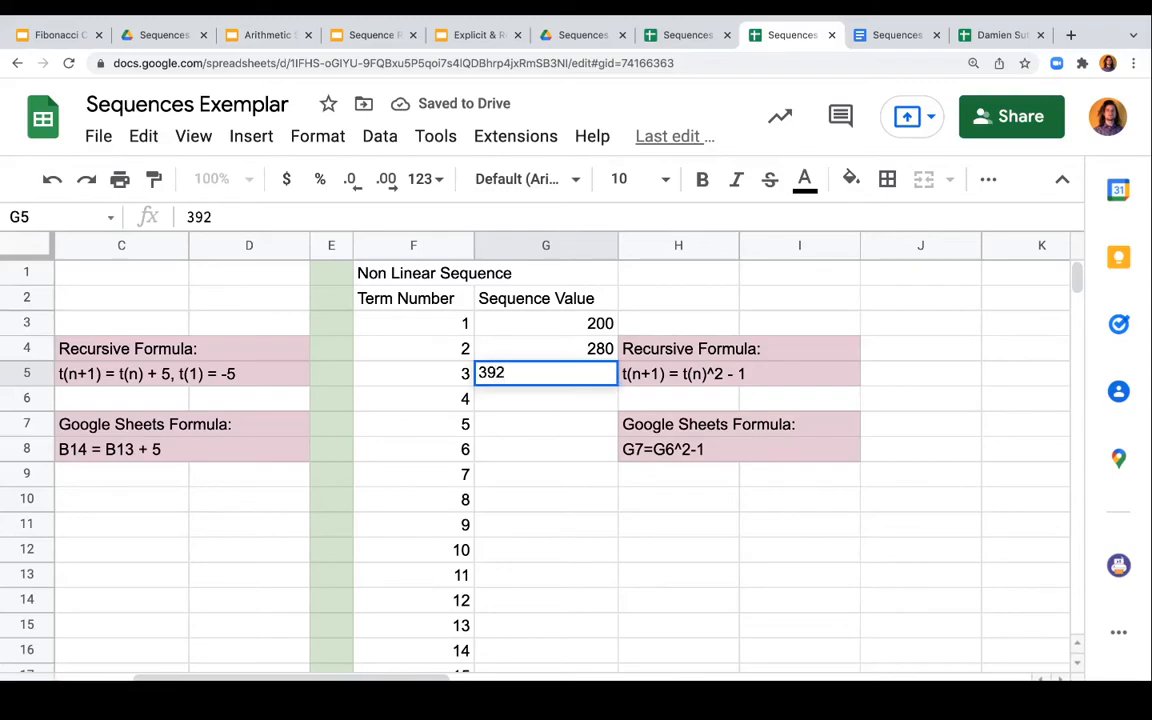
key(Return)
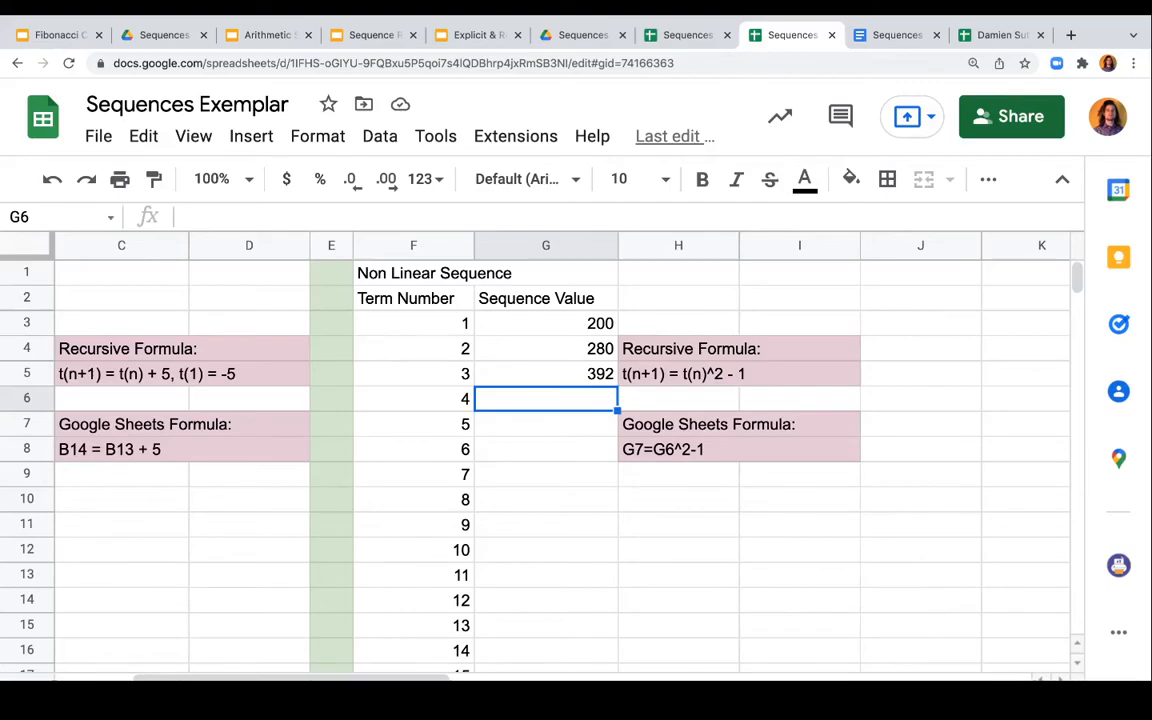
Change the non-linear sequence's recursive formula to t(n+1) = t(n)*1.4.
click(688, 375)
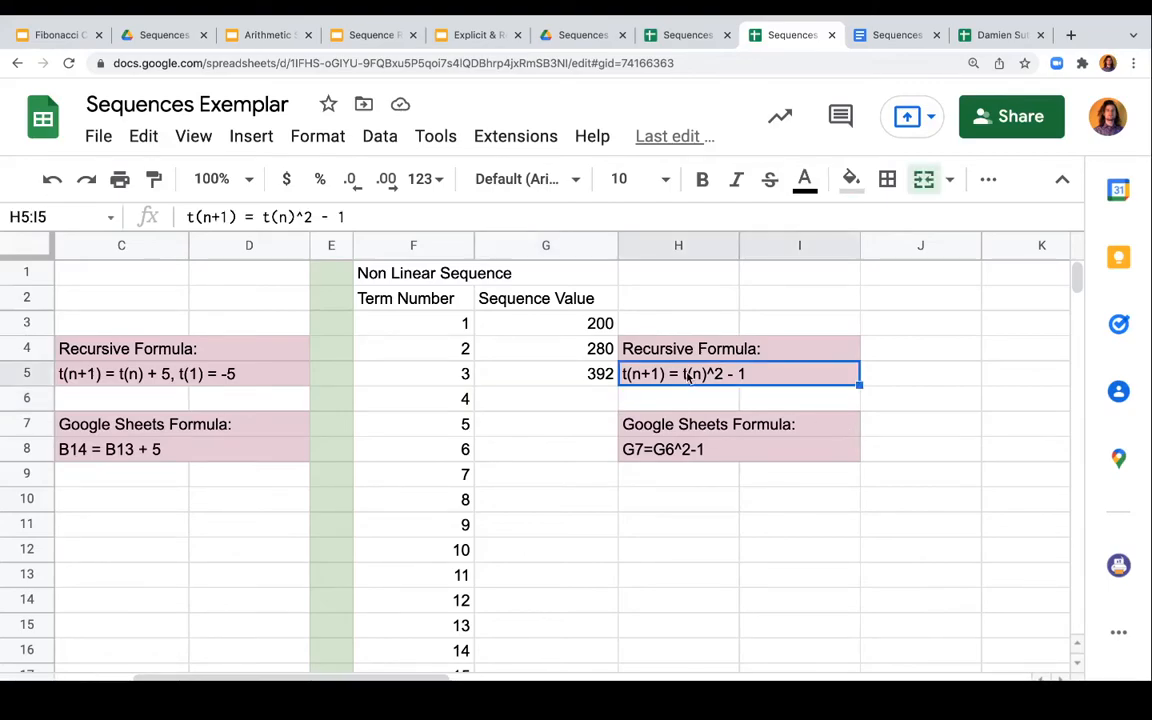
double_click(688, 375)
drag(773, 372, 703, 373)
key(BackSpace)
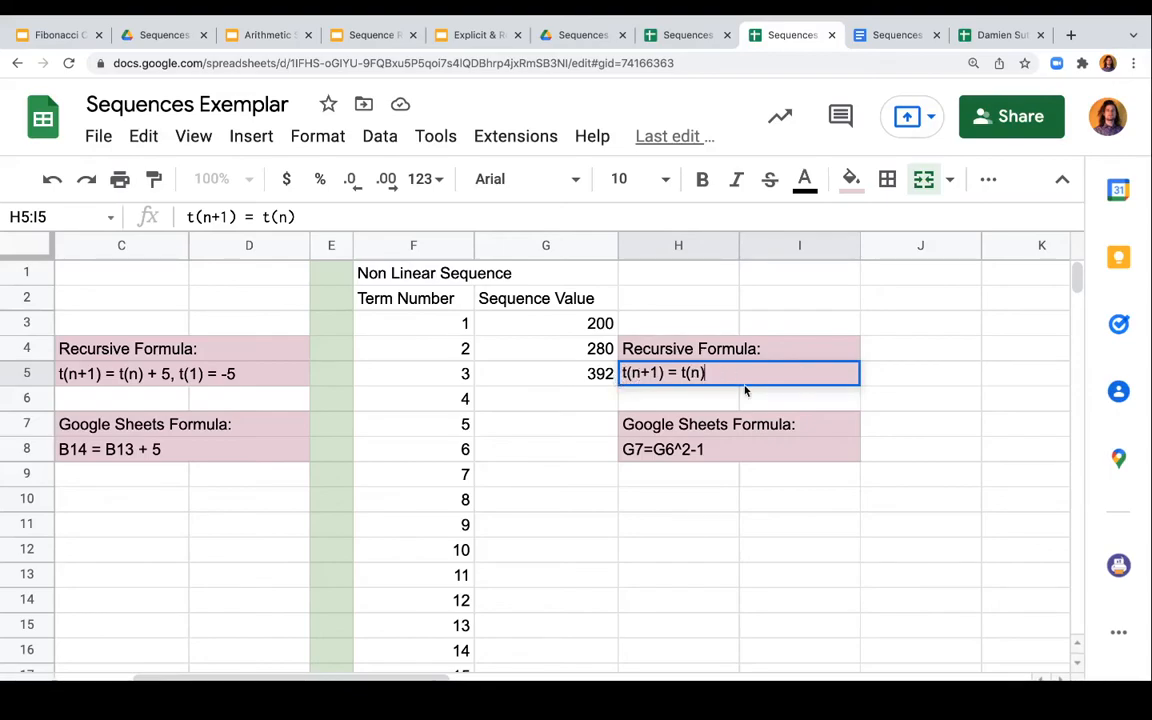
text(*1.4)
key(Return)
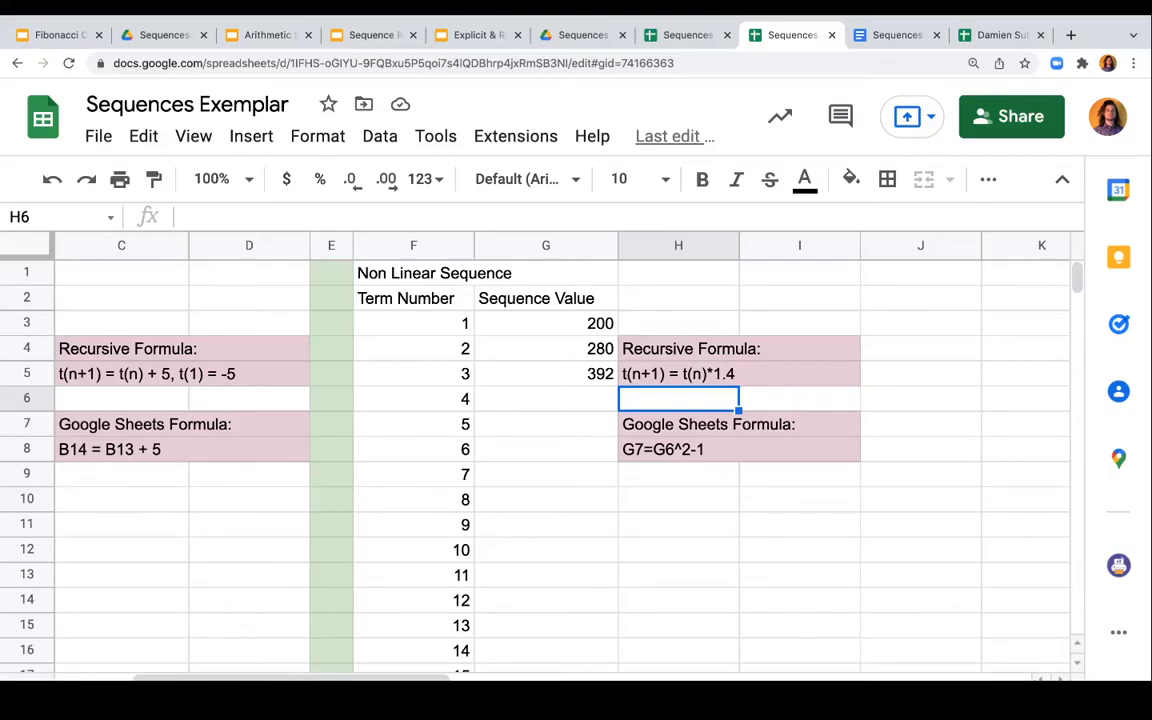
Enter =392*1.4 in G6 as the fourth non-linear term and dismiss the suggested autofill.
click(586, 378)
click(568, 405)
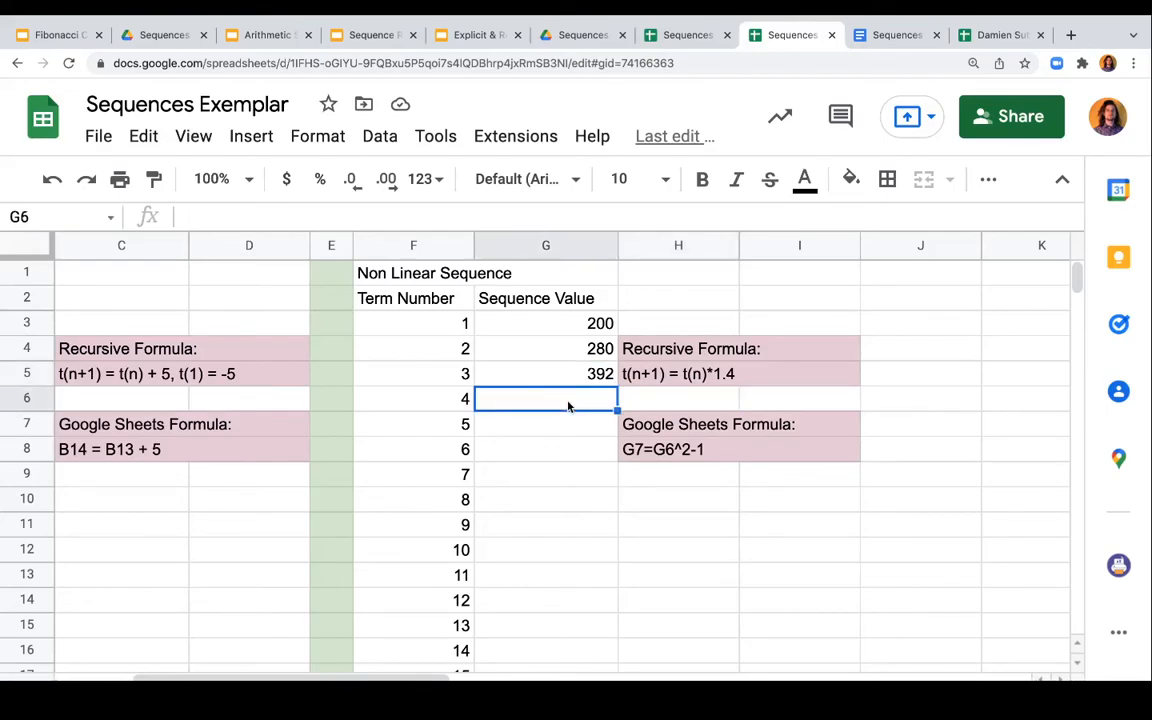
text(=)
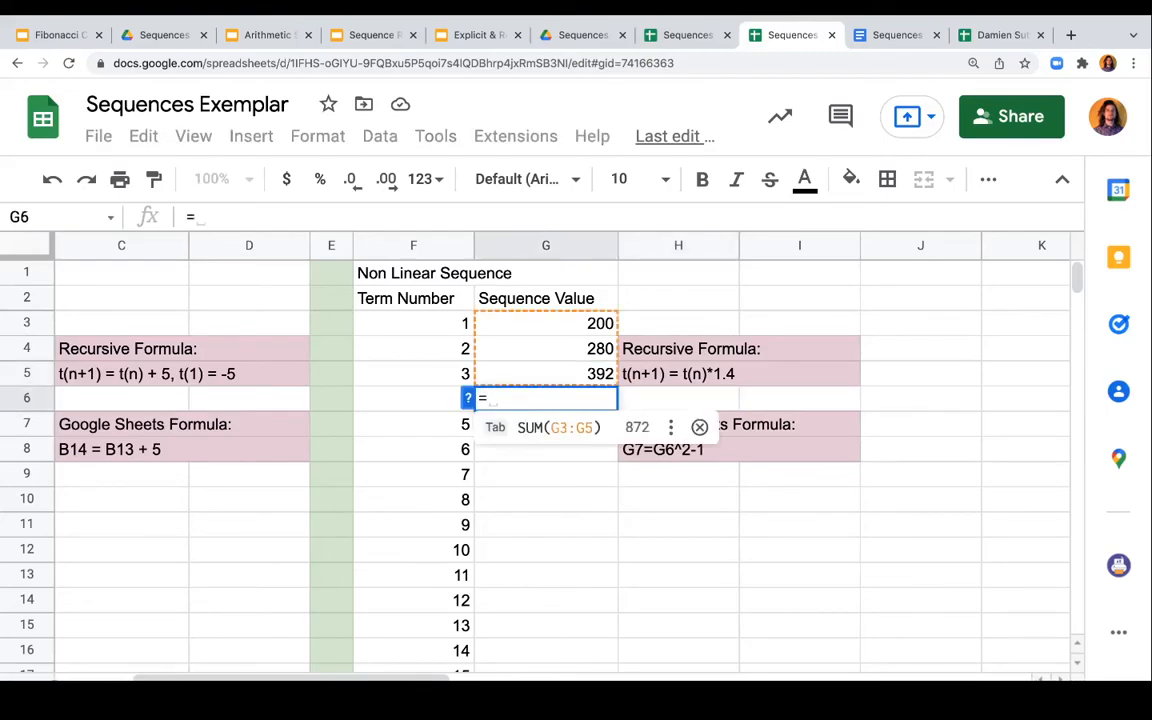
text(394)
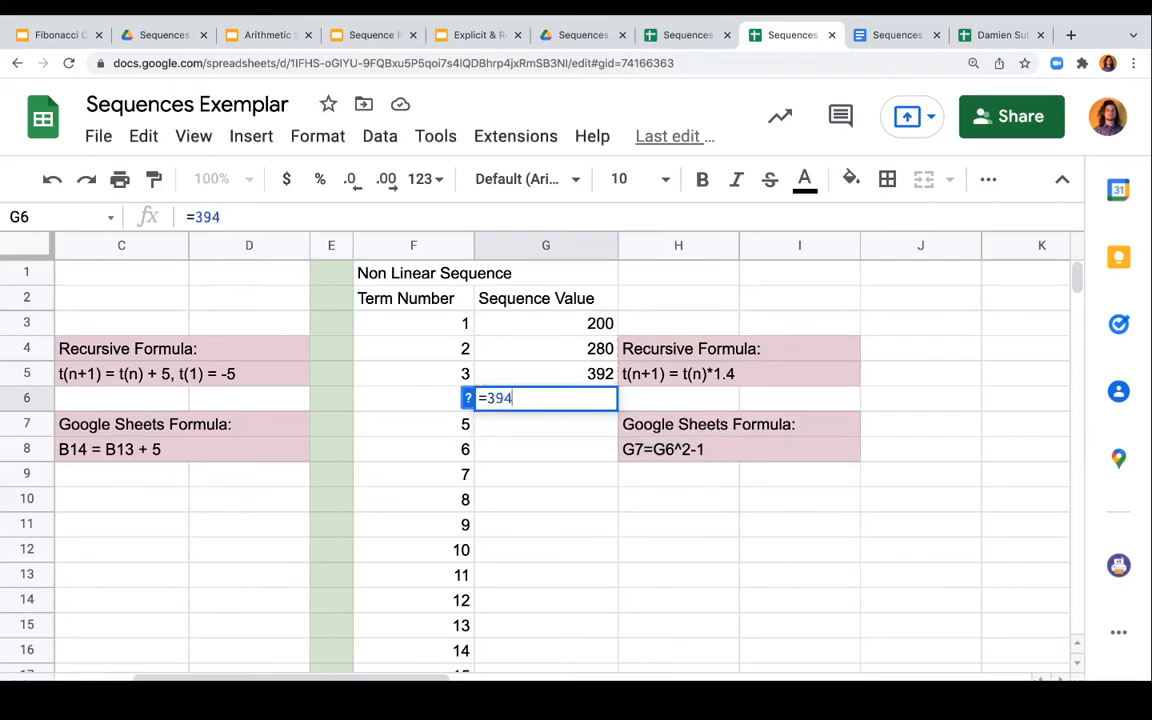
key(BackSpace)
text(3)
key(BackSpace)
text(2)
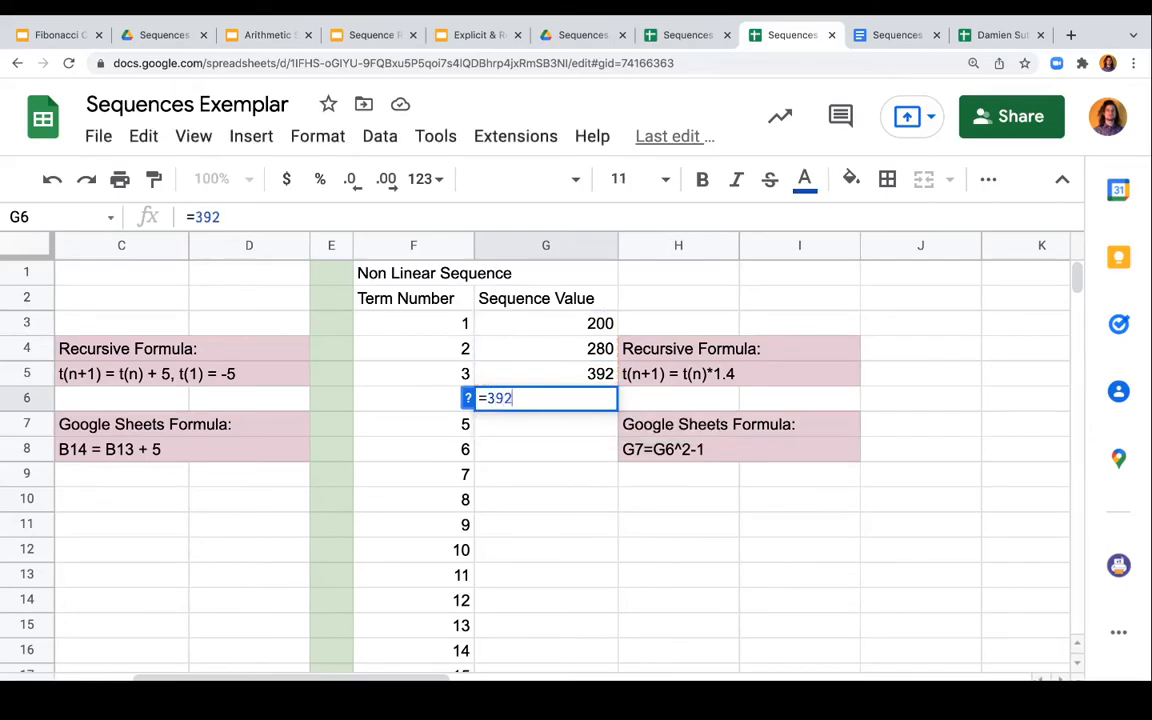
text(*1.4)
key(Return)
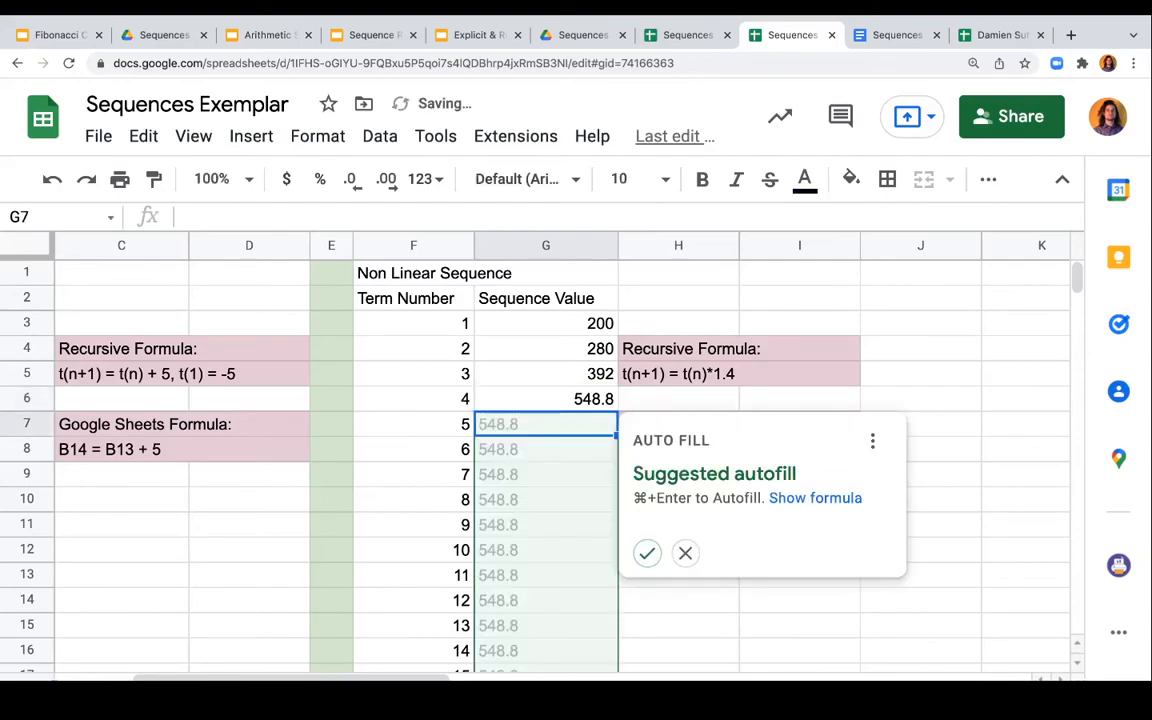
click(685, 553)
click(580, 400)
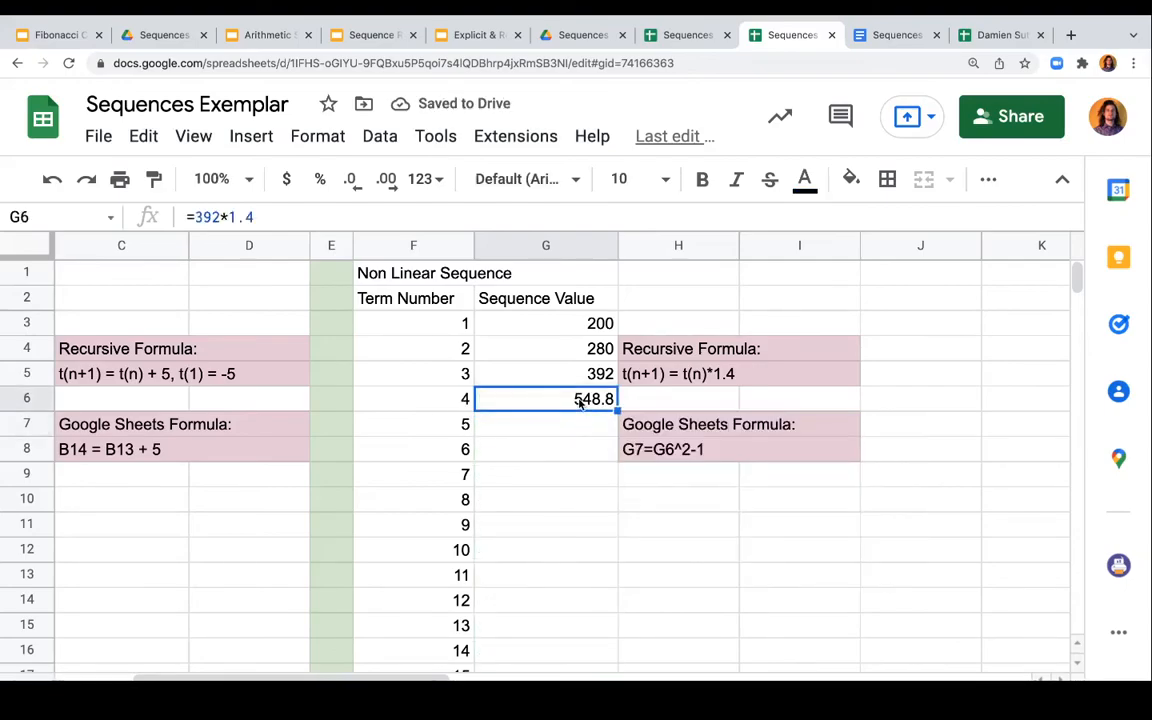
Replace the second non-linear term in G4 with the formula =200*1.4.
click(572, 422)
click(573, 352)
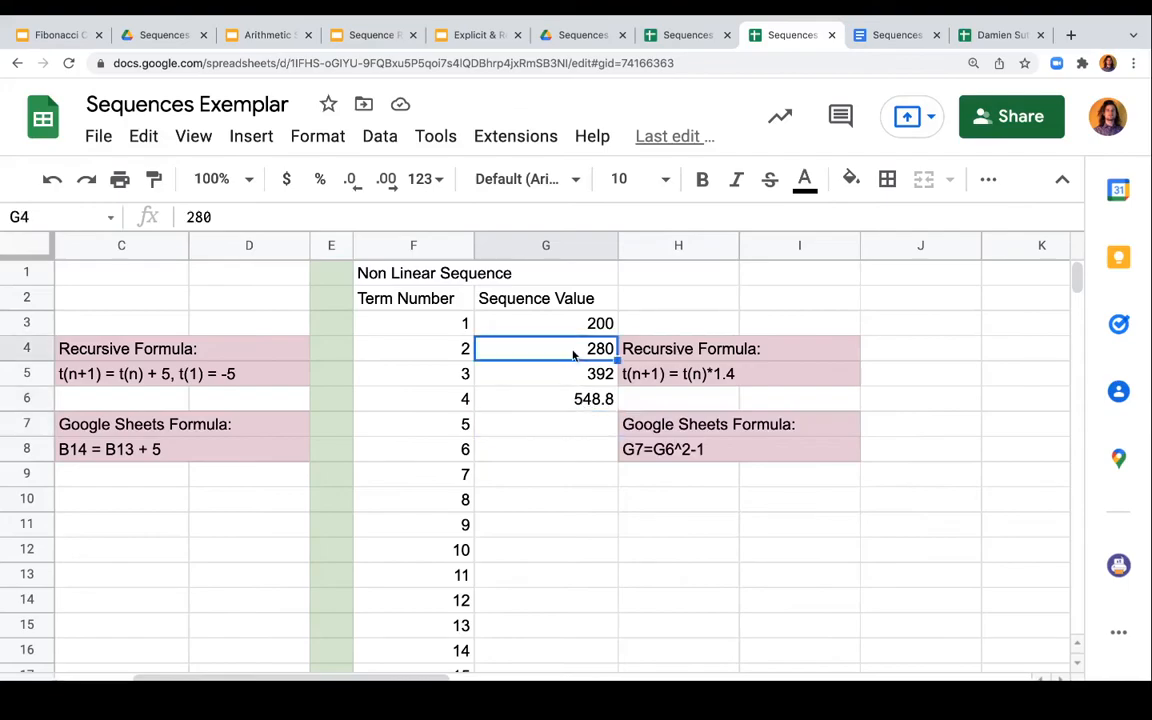
key(Delete)
text(=)
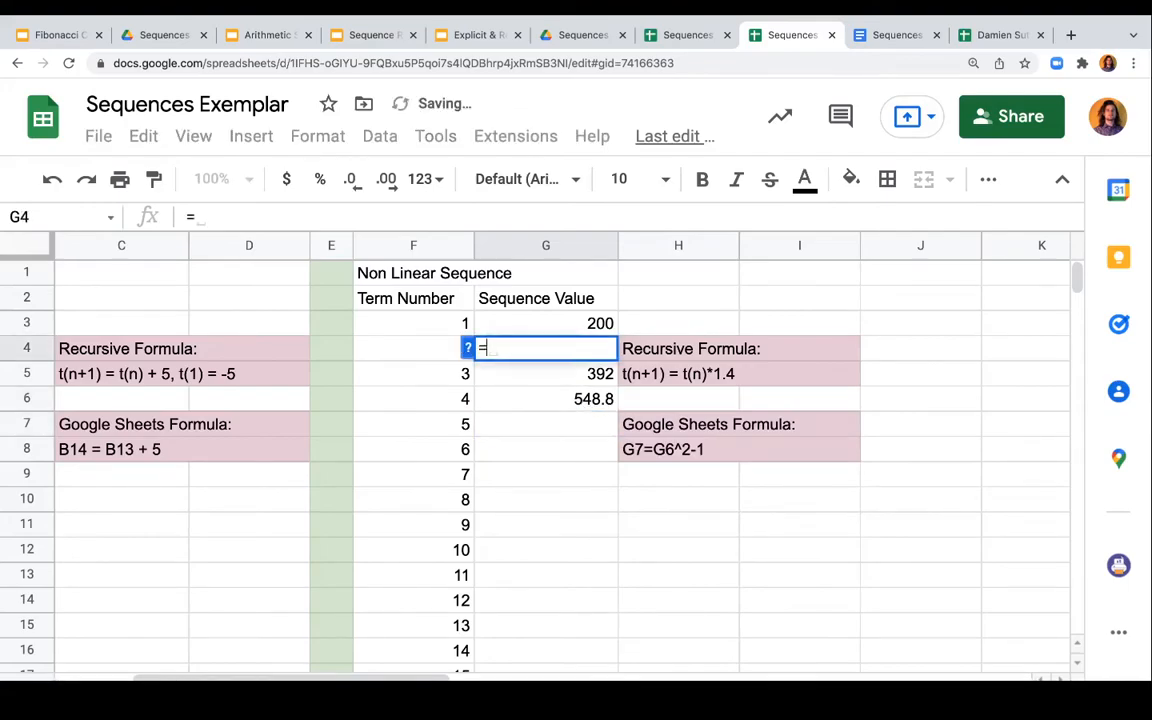
text(200*14)
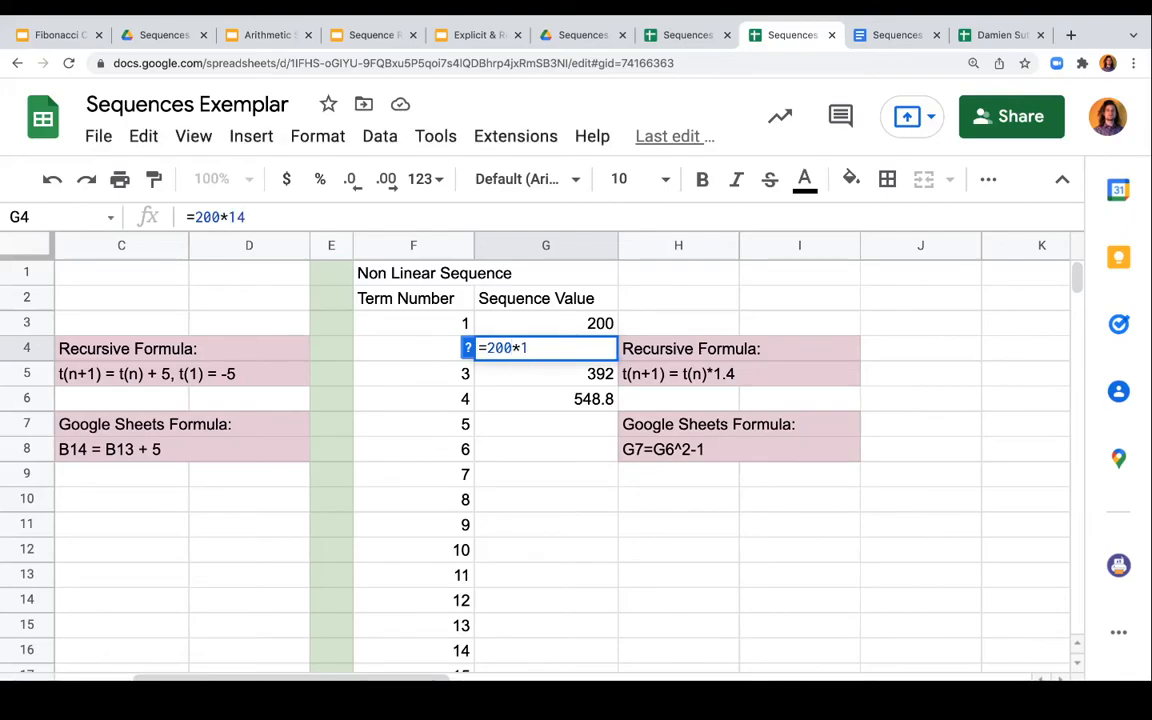
text(.4)
key(Return)
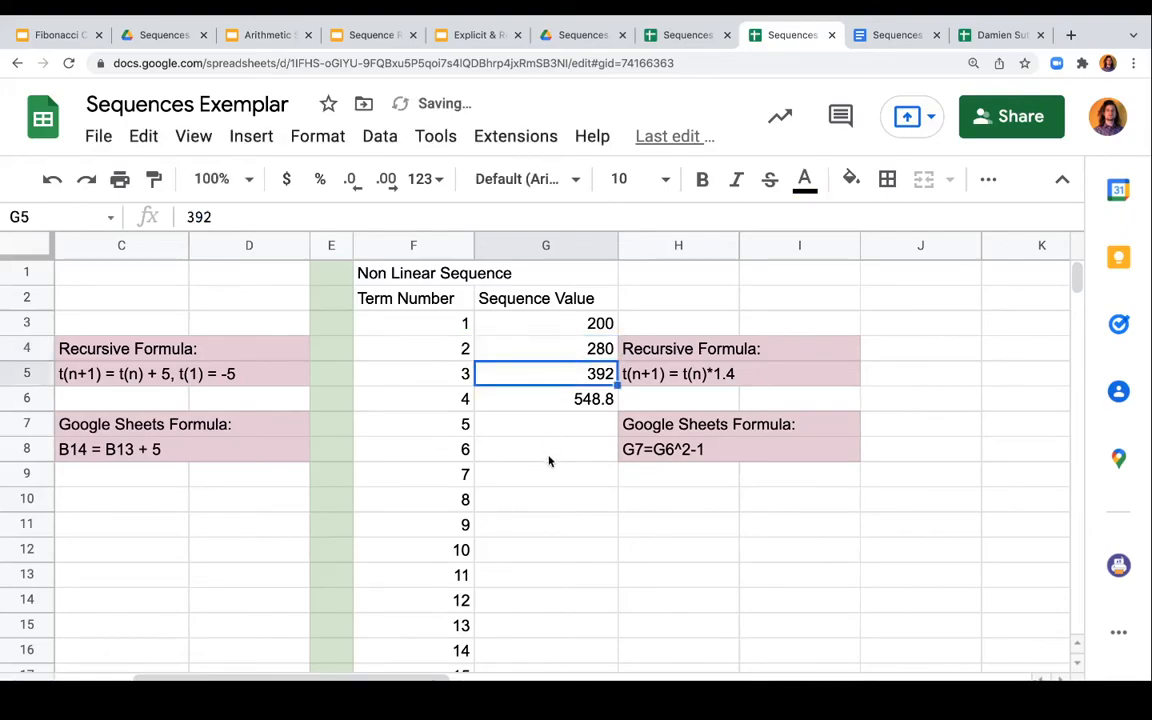
Enter the fifth non-linear term in G7 as =G6*1.4, referencing the cell of the preceding term.
click(596, 422)
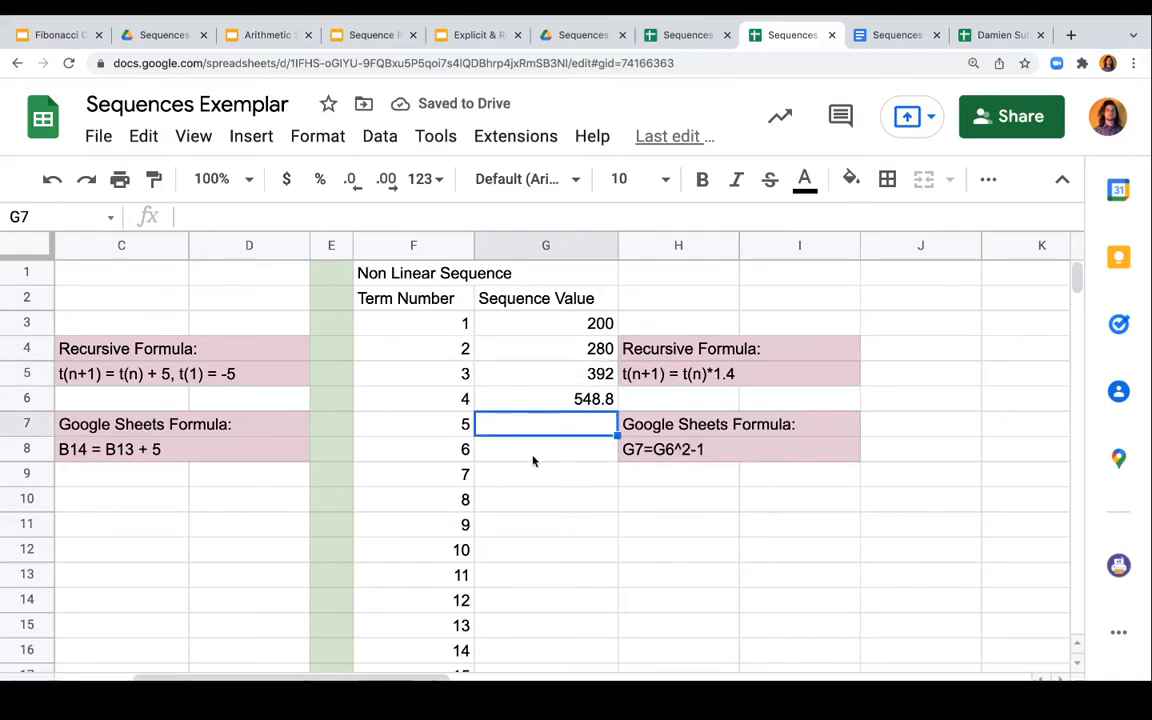
text(=)
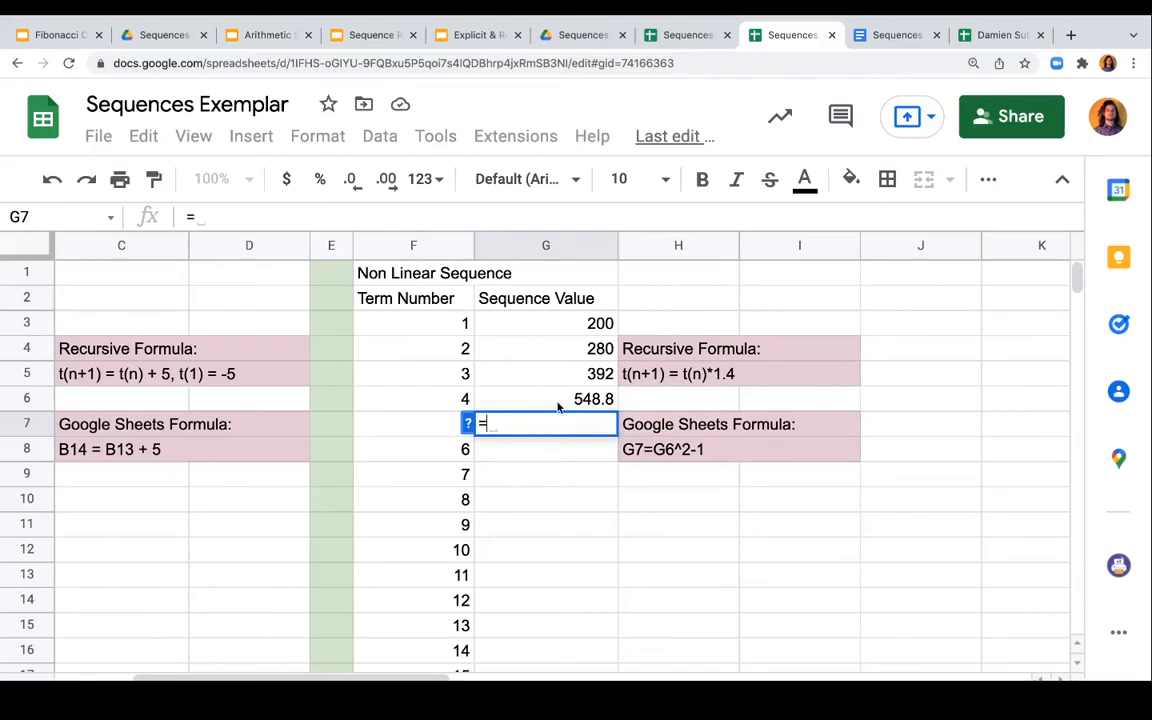
click(559, 403)
text(*)
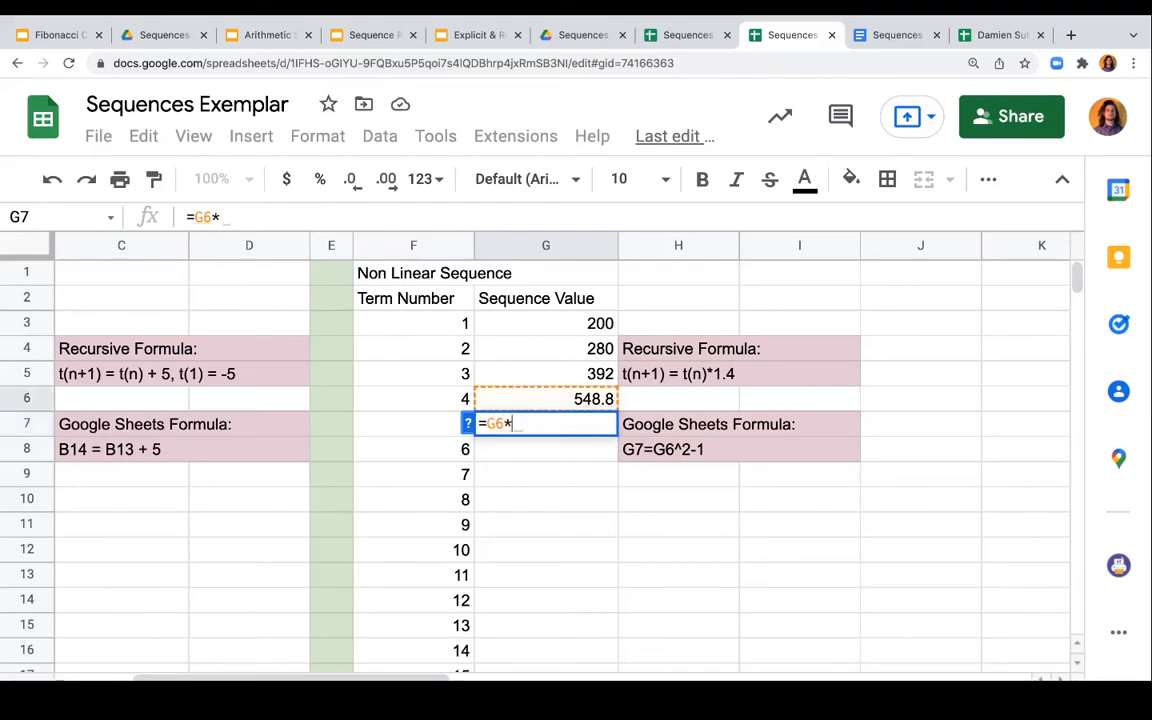
text(1.4)
key(Return)
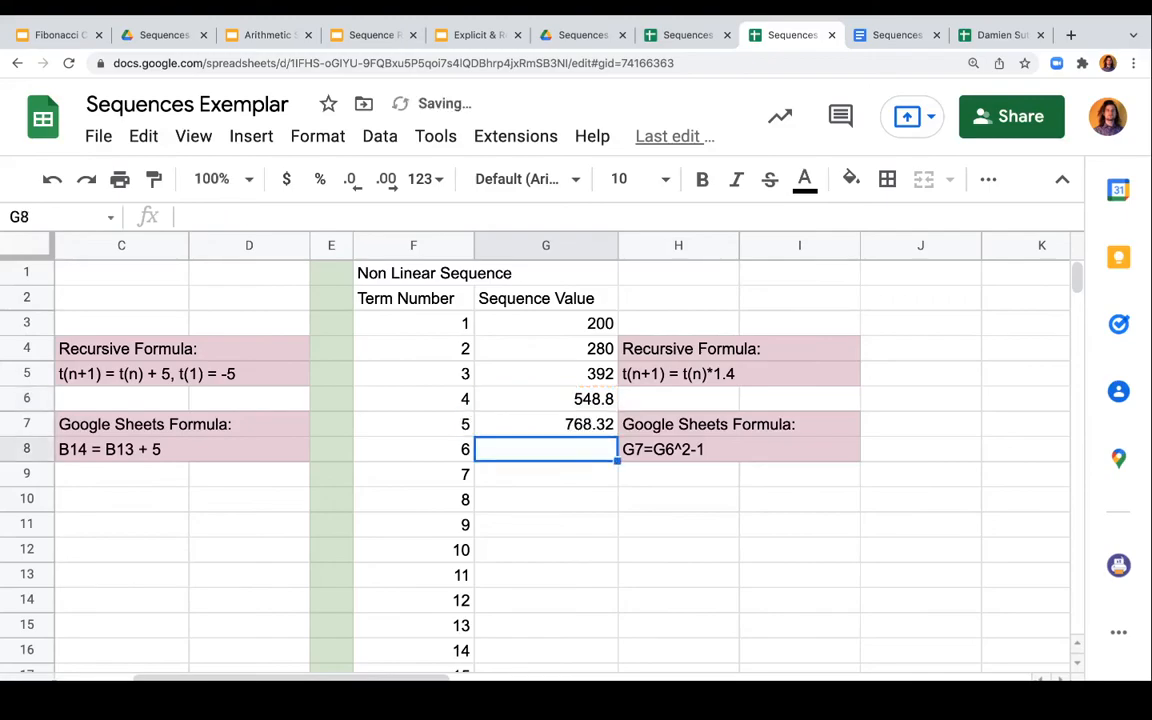
Copy the formula from G7 and paste it down the non-linear Sequence Value column into G8:G96.
click(537, 432)
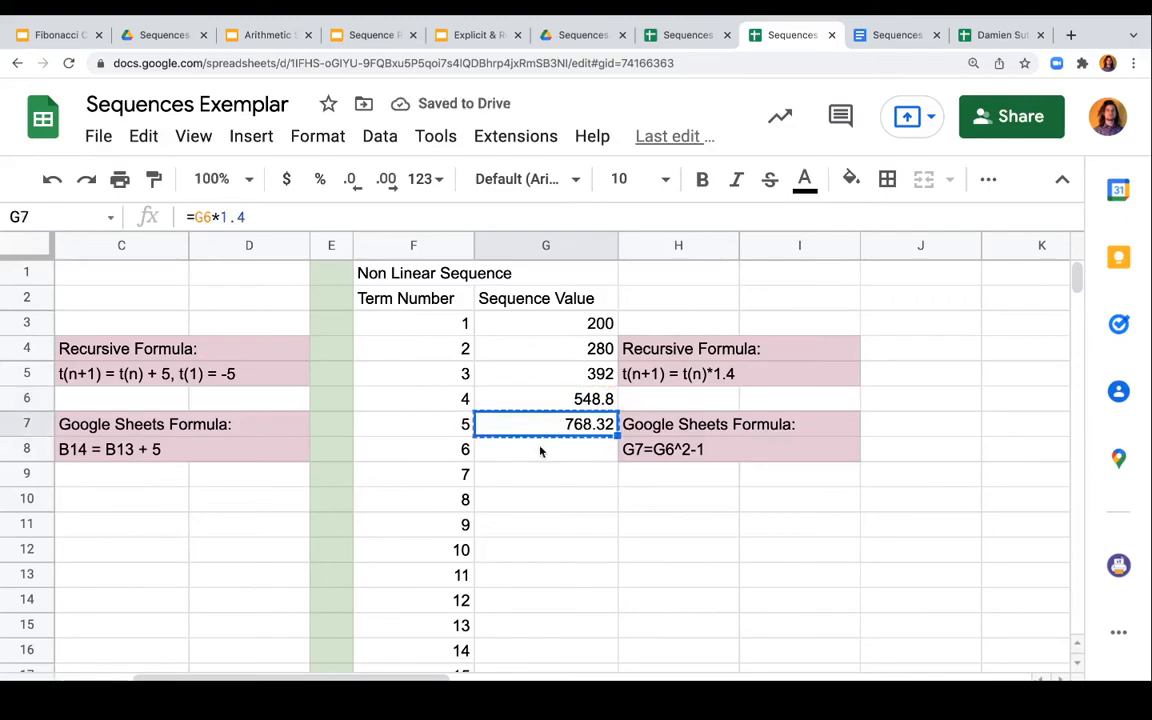
key(super+c)
key(Down)
key(shift+Down)
key(shift+Down)
key(shift+Down)
key(shift+Down)
key(shift+Down)
key(shift+Down)
key(shift+Down)
key(shift+Down)
key(shift+Down)
key(shift+Down)
key(shift+Down)
key(shift+Down)
key(shift+Down)
key(shift+Down)
key(shift+Down)
key(shift+Down)
key(shift+Down)
key(shift+Down)
key(shift+Down)
key(shift+Down)
key(shift+Down)
key(shift+Down)
key(shift+Down)
key(shift+Down)
key(shift+Down)
key(shift+Down)
key(shift+Down)
key(shift+Down)
key(shift+Down)
key(shift+Down)
key(shift+Down)
key(shift+Down)
key(shift+Down)
key(shift+Down)
key(shift+Down)
key(shift+Down)
key(shift+Down)
key(shift+Down)
key(shift+Down)
key(shift+Down)
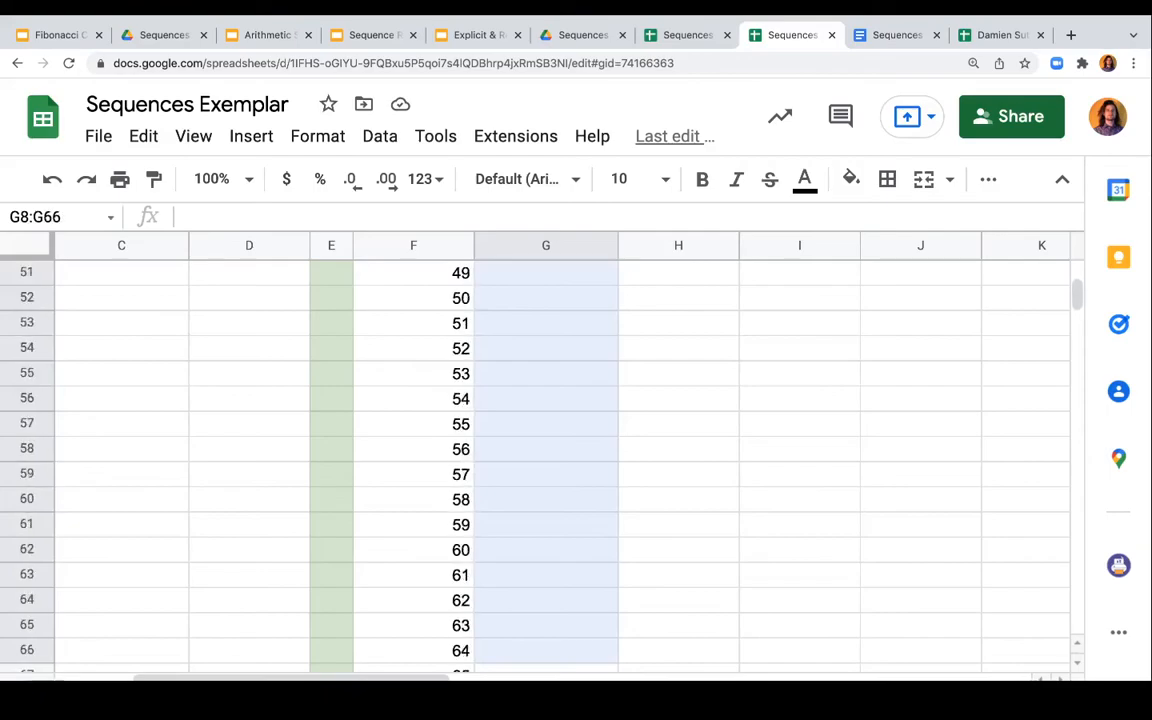
key(super+v)
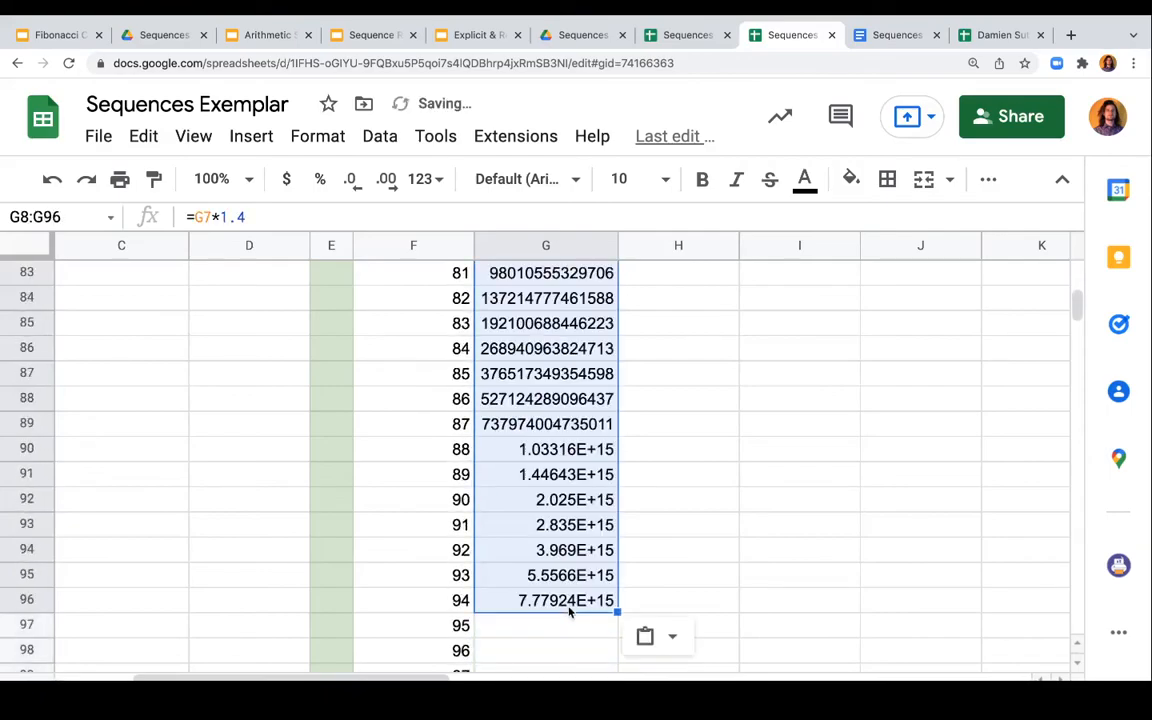
Examine the pasted formulas in the non-linear Sequence Value column, such as G14, G21 and G25.
scroll(570, 612, up, 20)
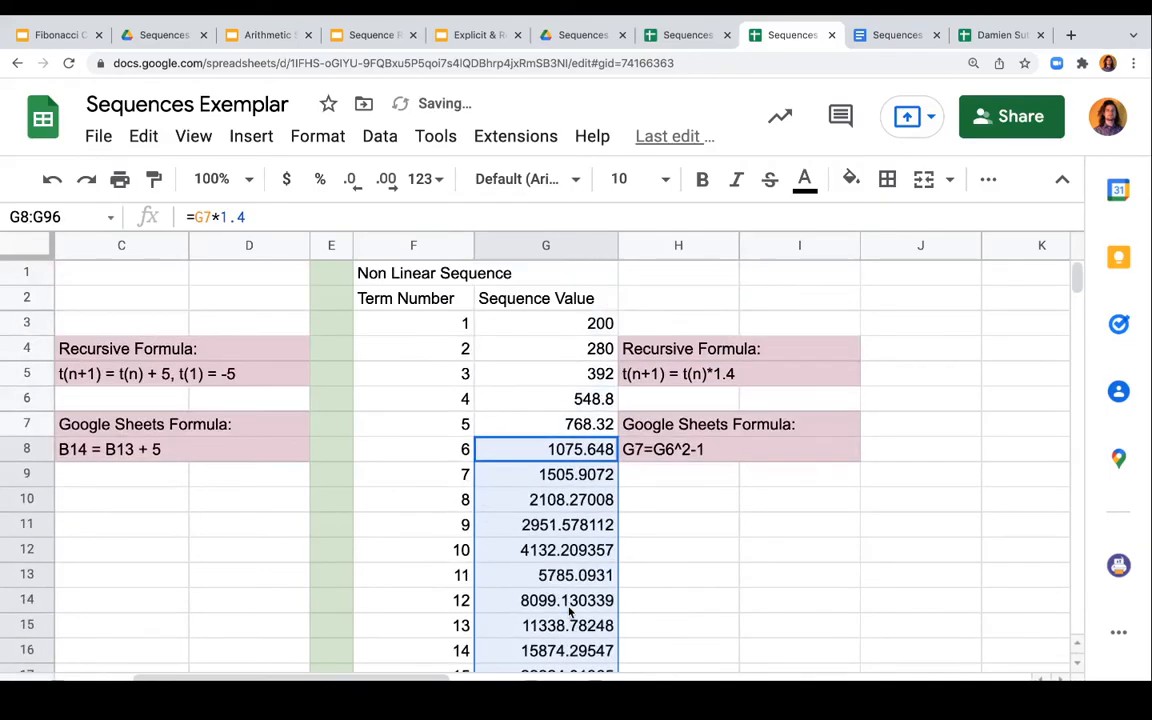
click(569, 607)
click(509, 520)
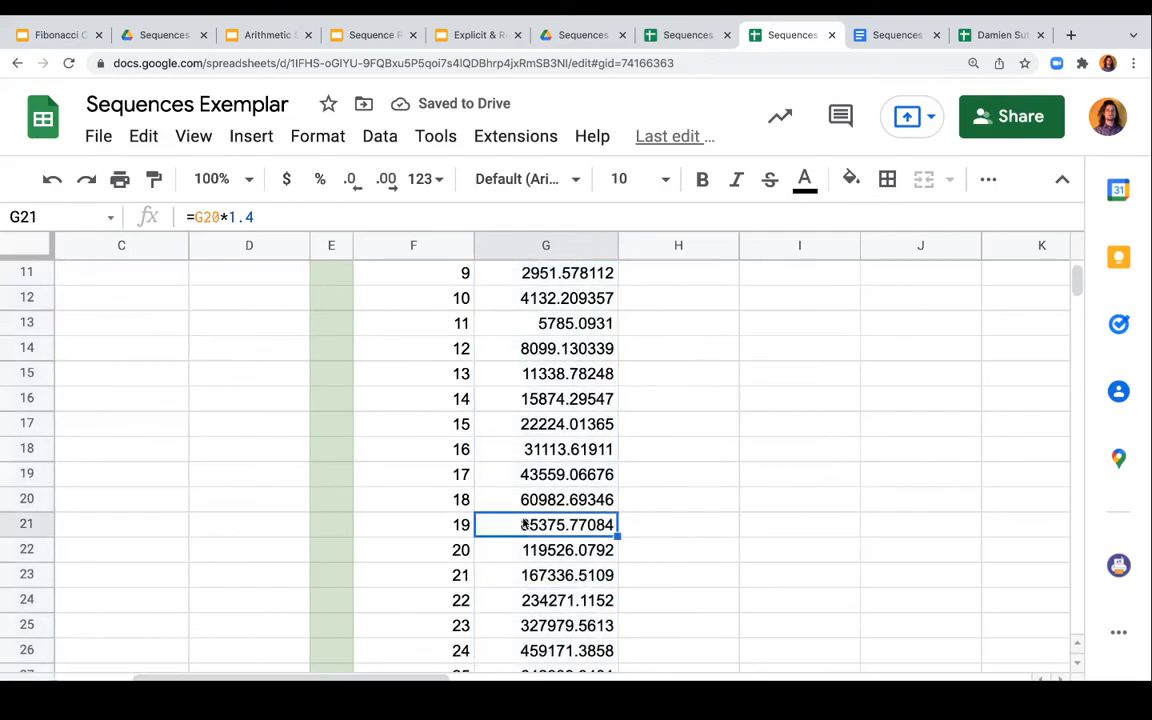
scroll(505, 463, up, 3)
click(415, 298)
click(545, 600)
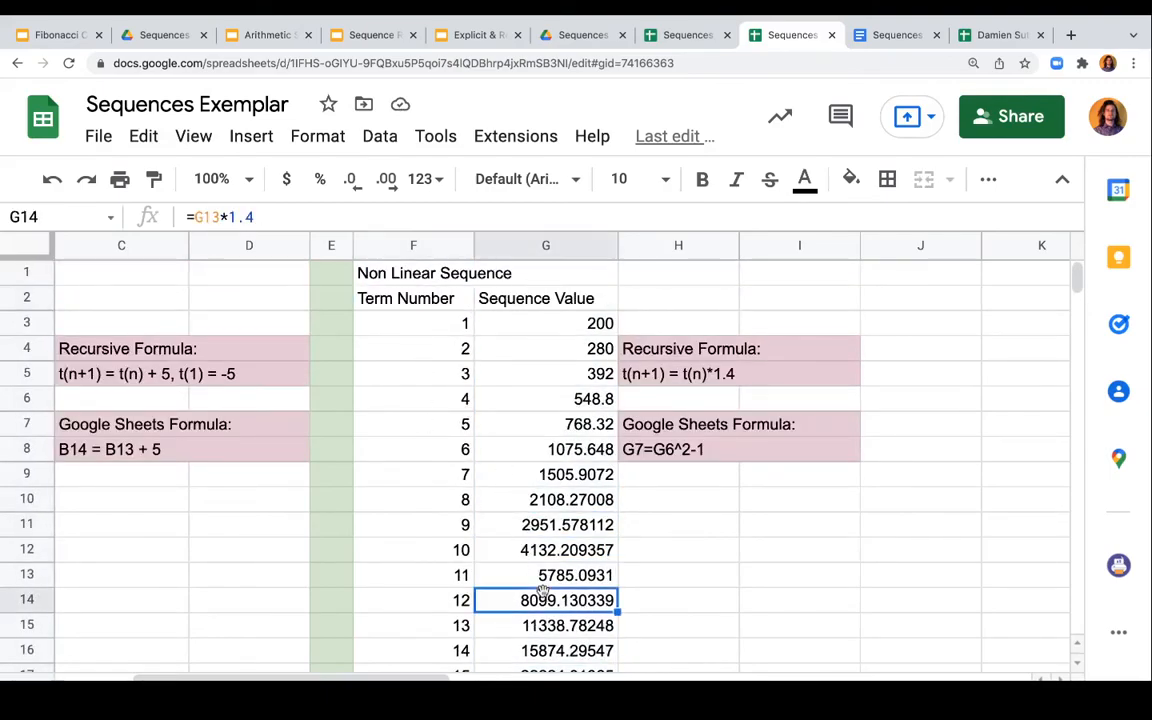
scroll(543, 597, down, 4)
click(543, 597)
click(625, 575)
scroll(616, 525, up, 4)
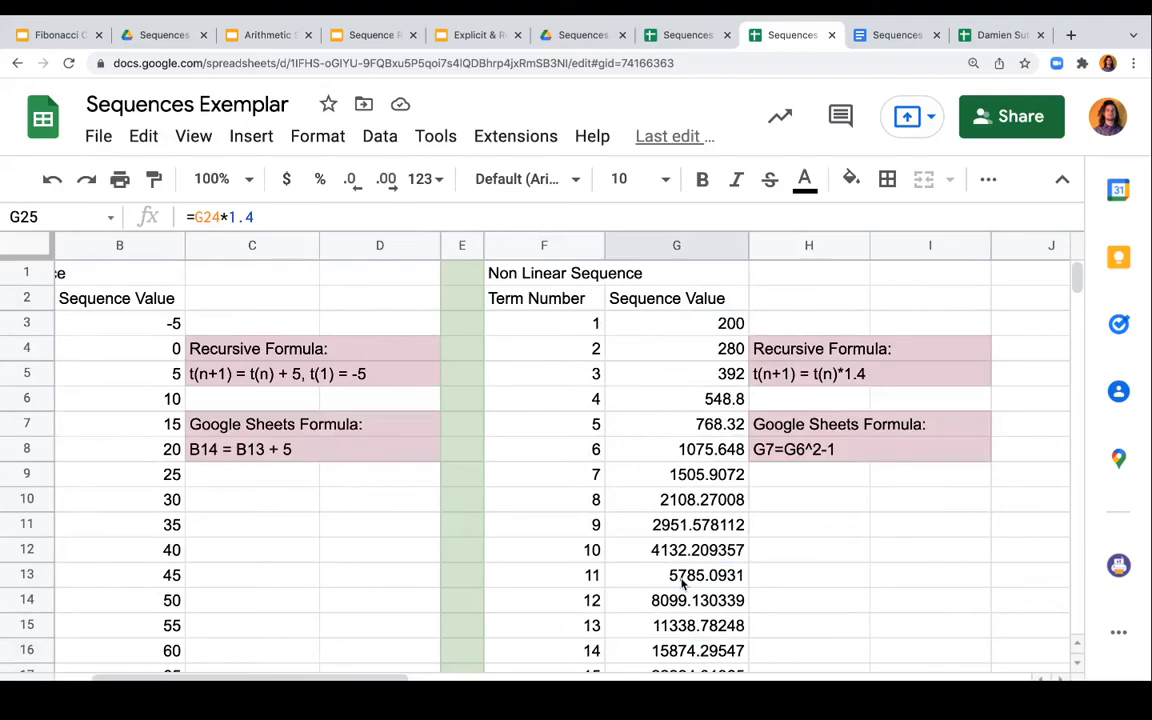
Replace the expression in the non-linear Google Sheets Formula note in H8 so it reads G7=G6*1.4.
click(843, 450)
double_click(828, 448)
drag(833, 448, 790, 447)
key(BackSpace)
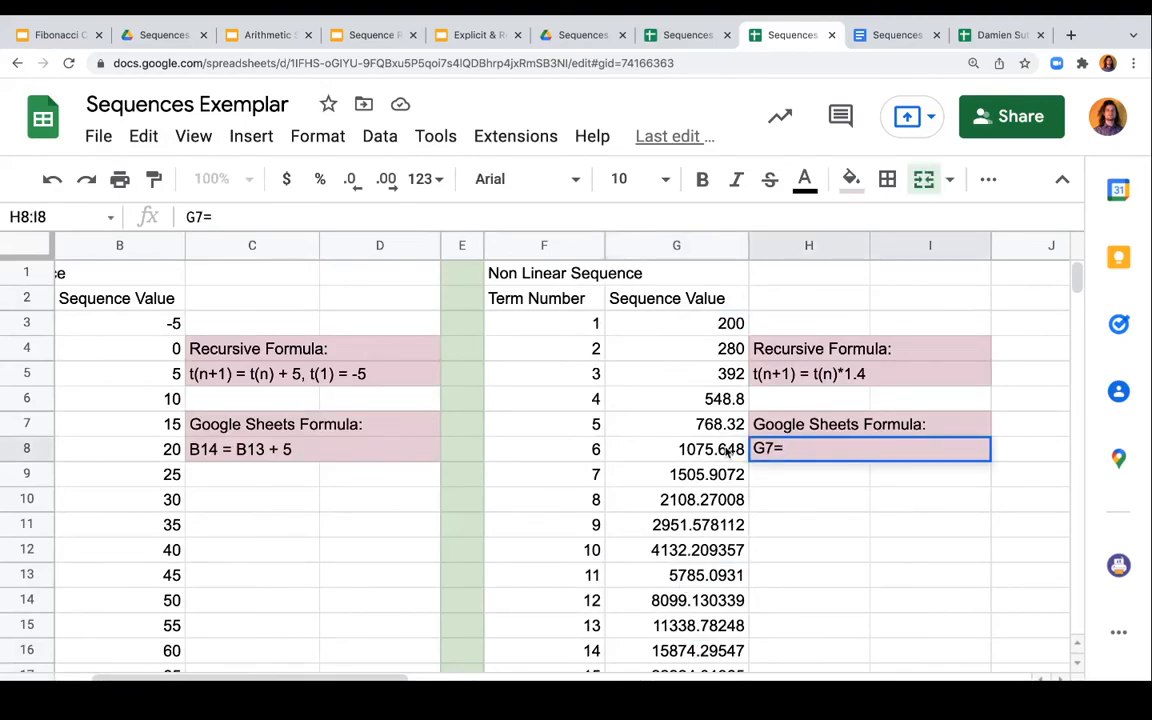
click(690, 455)
click(712, 563)
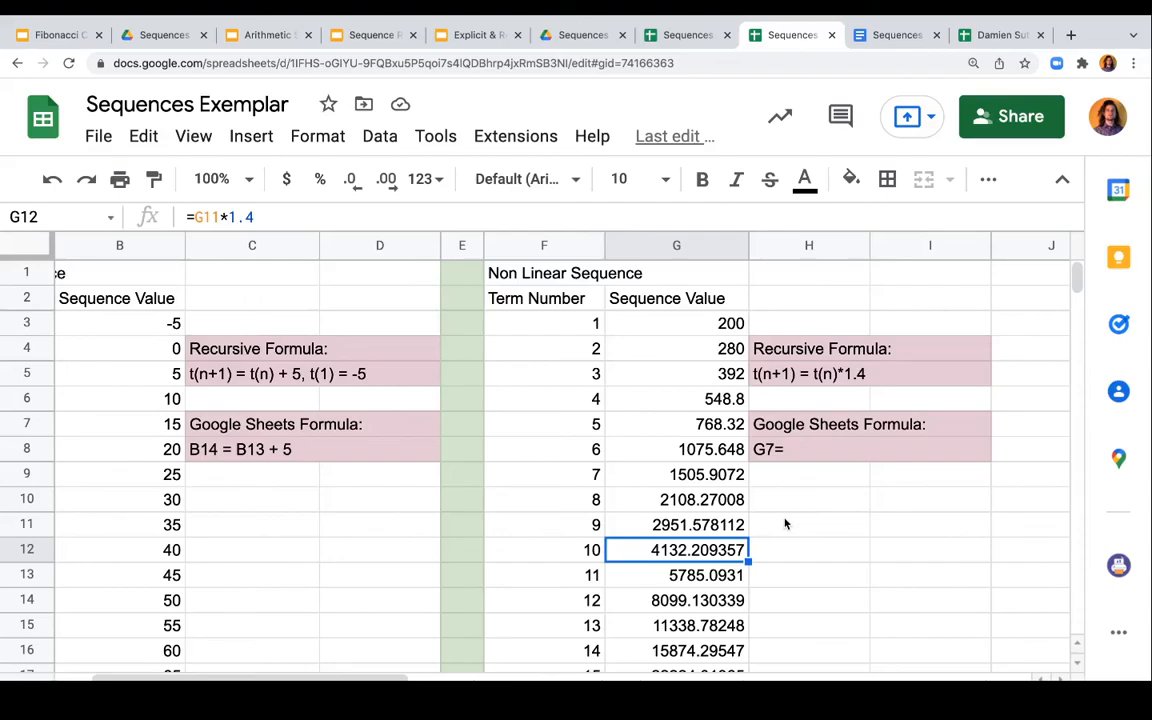
click(816, 456)
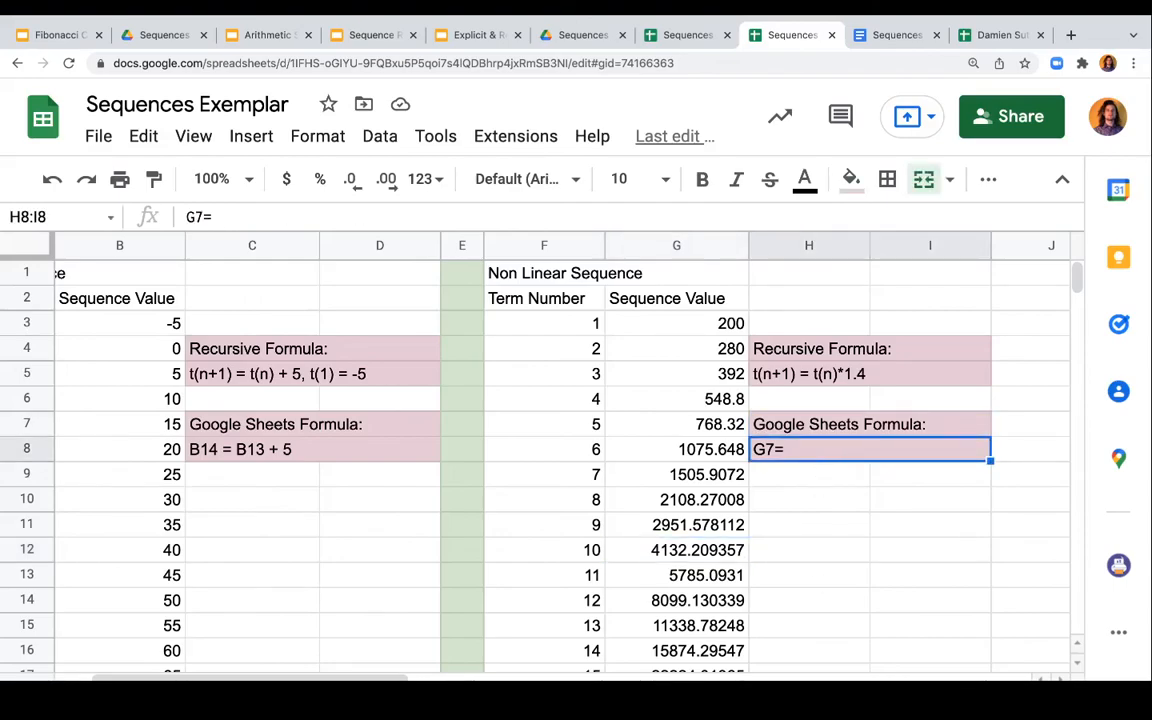
double_click(814, 450)
text(G6*1.4)
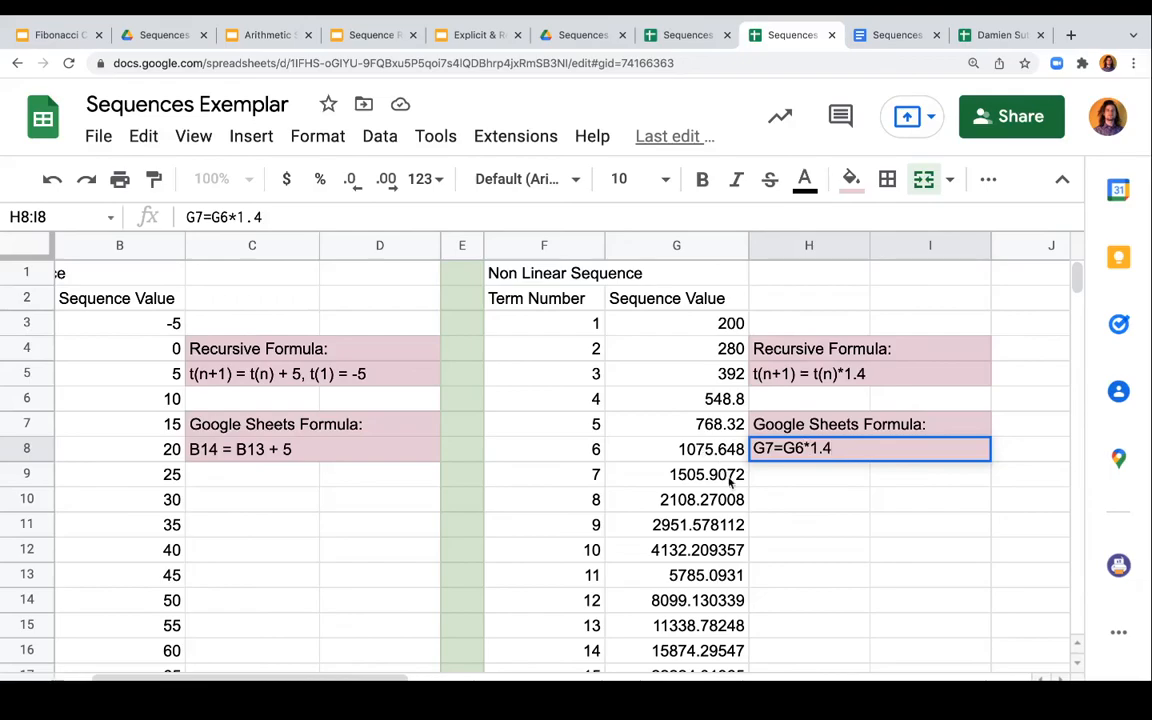
click(674, 474)
Check the formulas in G8 and G7 against the non-linear Google Sheets Formula note.
click(684, 458)
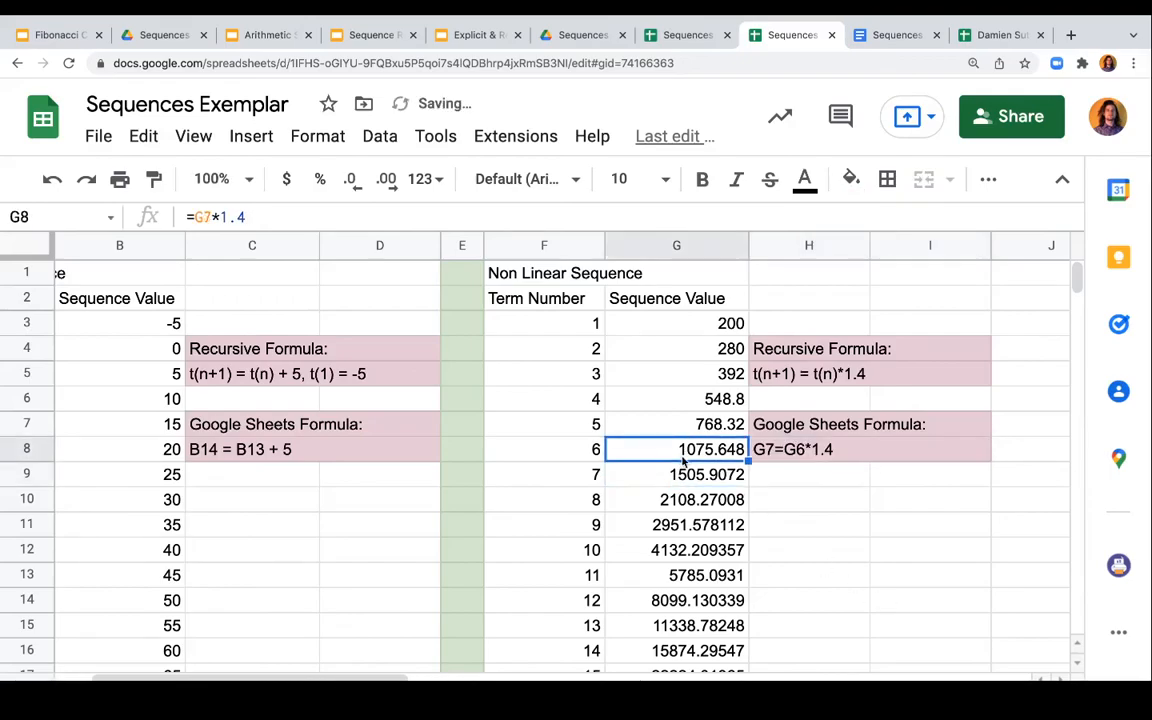
click(683, 430)
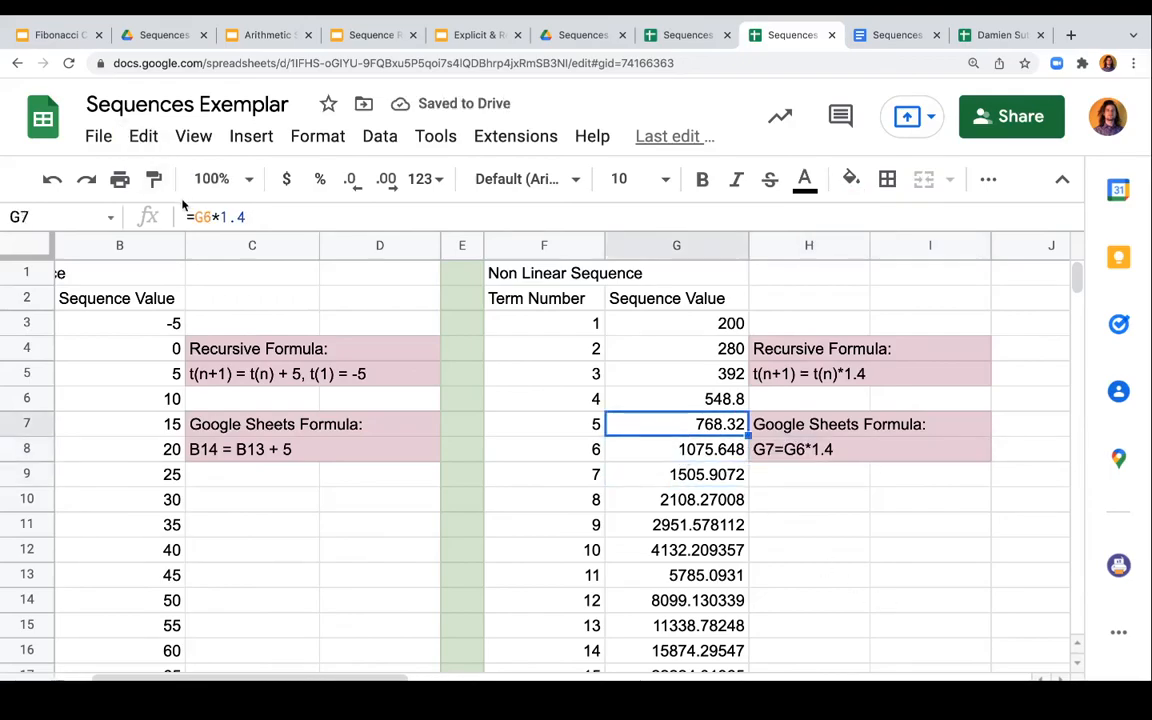
click(822, 503)
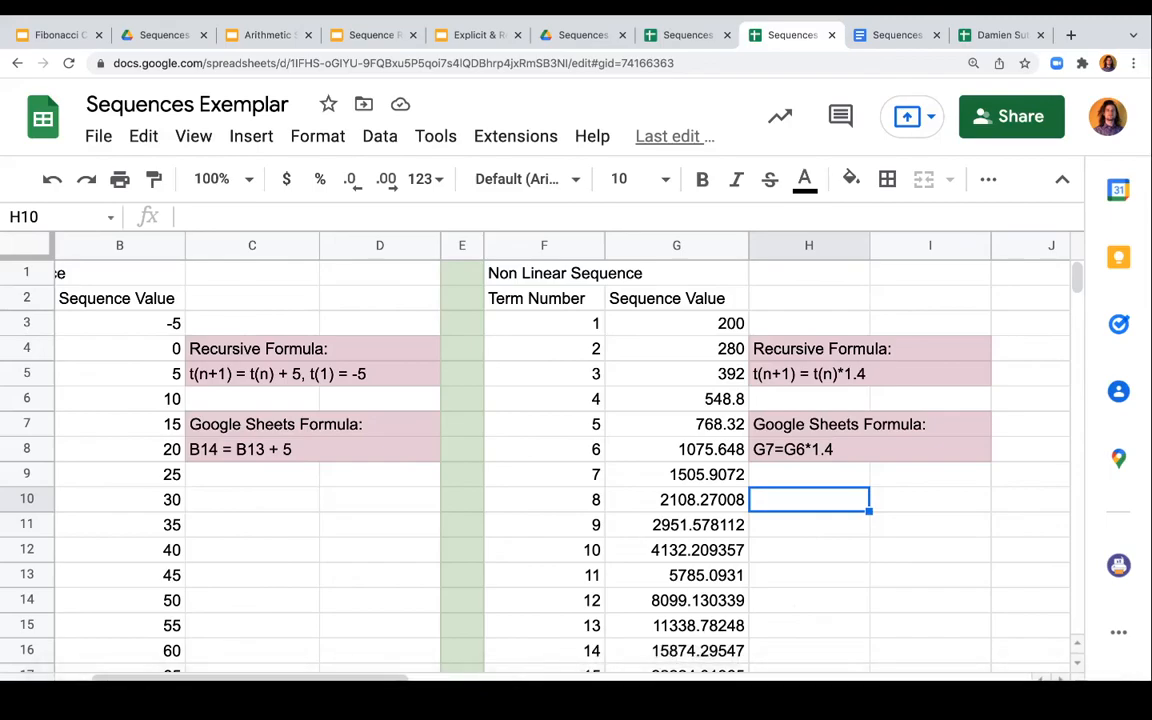
click(533, 688)
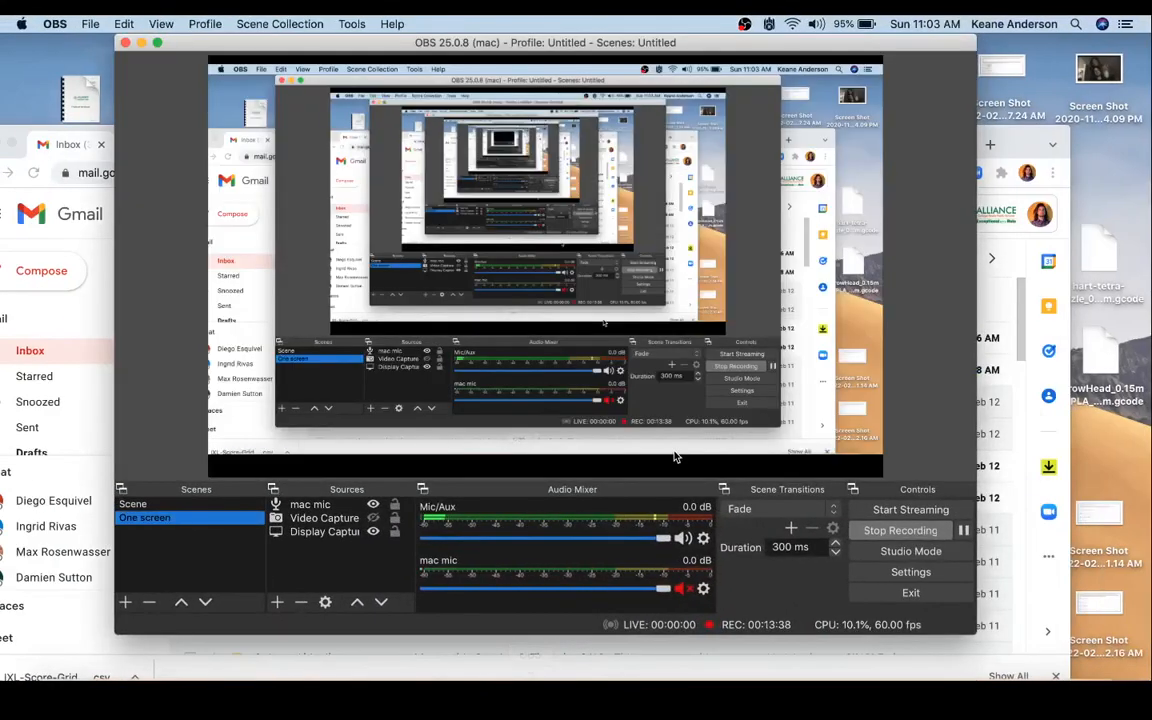